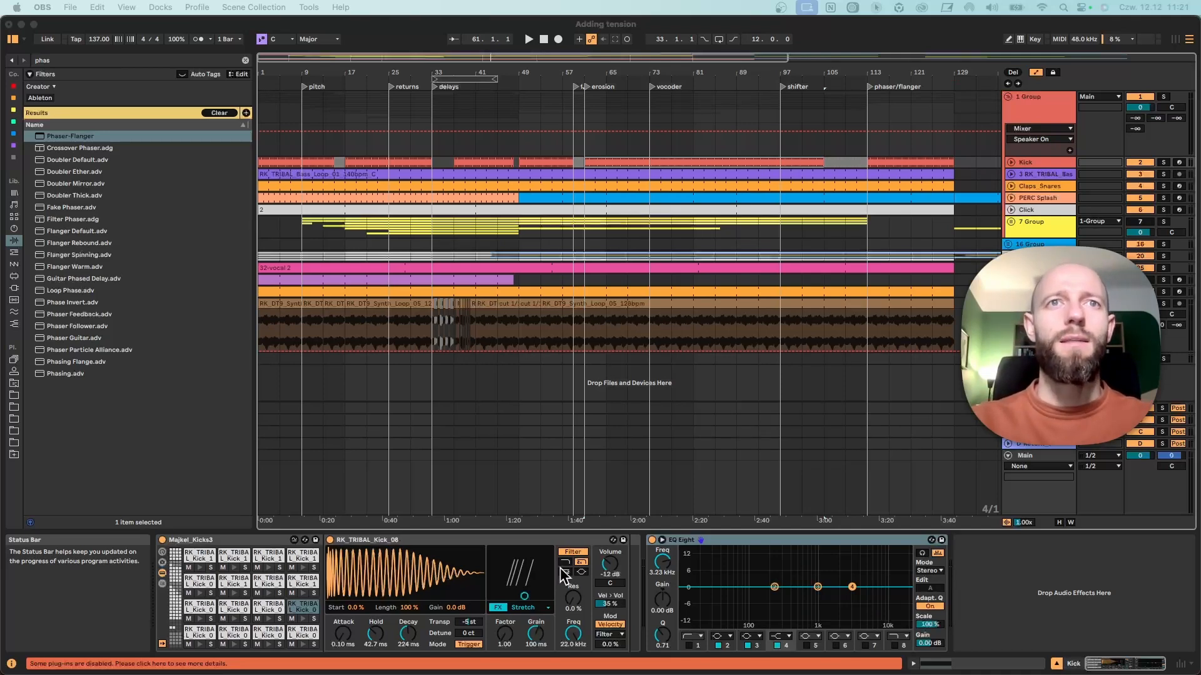
Play the arrangement from the start and from the pitch locator at bar 9.
{"action": "left_click", "coordinate": [561, 397]}
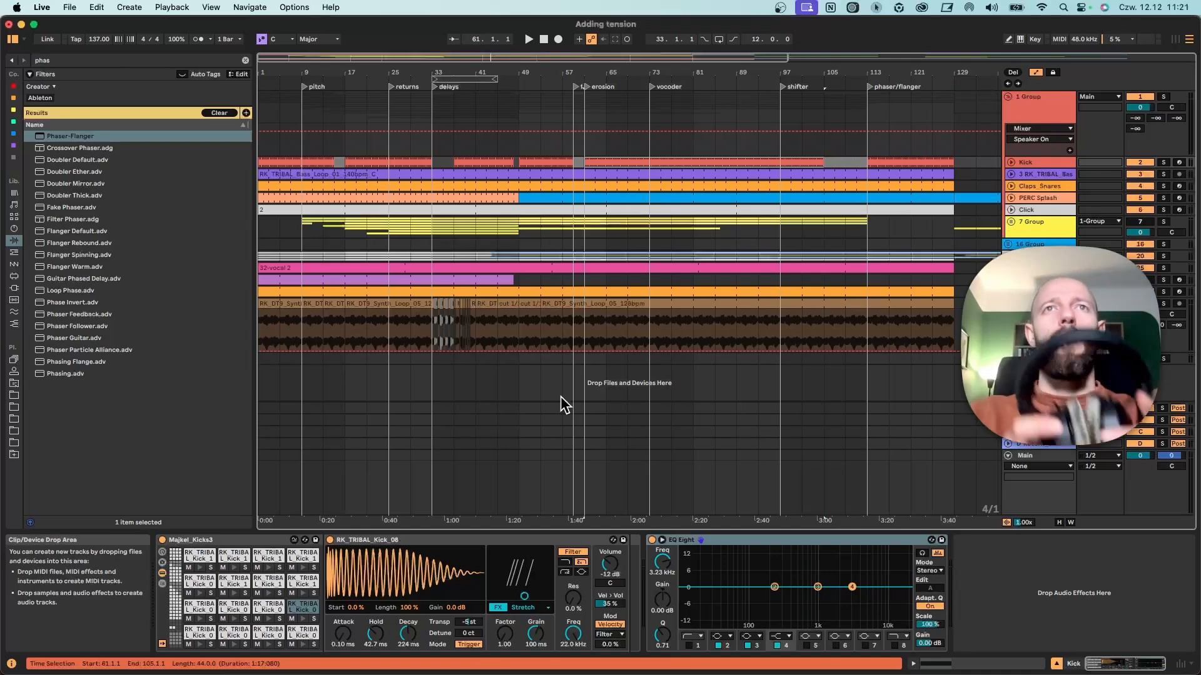
{"action": "key", "text": "space"}
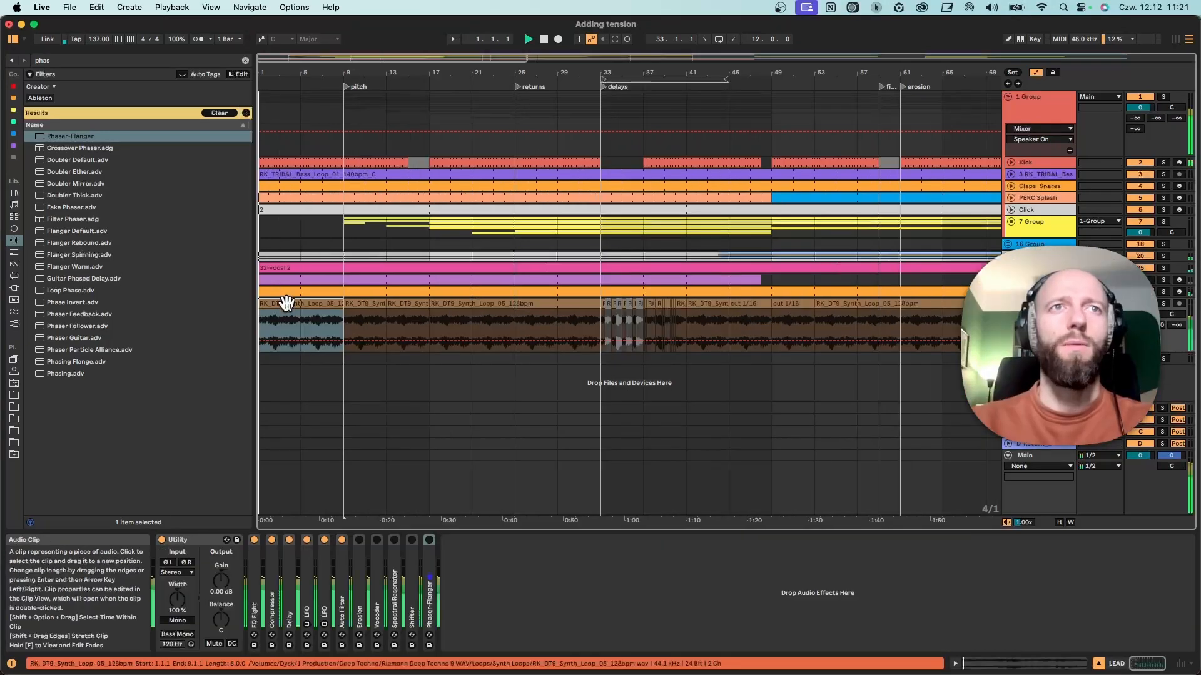
{"action": "left_click", "coordinate": [341, 327]}
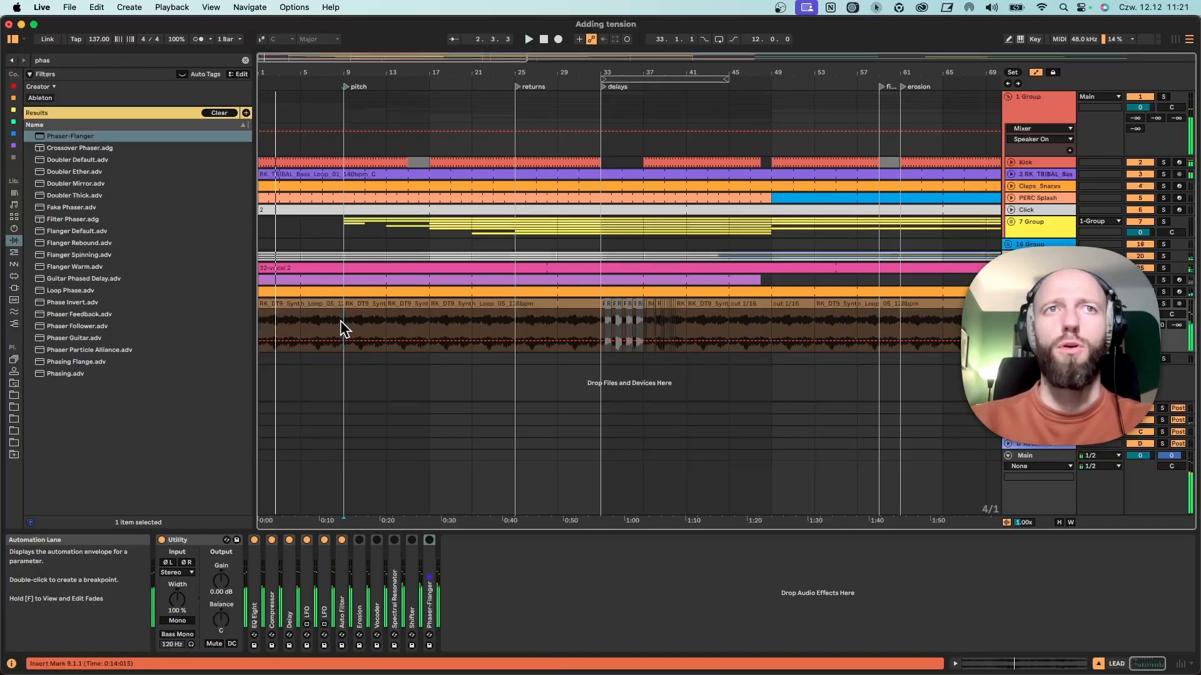
{"action": "key", "text": "space"}
{"action": "key", "text": "space"}
{"action": "key", "text": "space"}
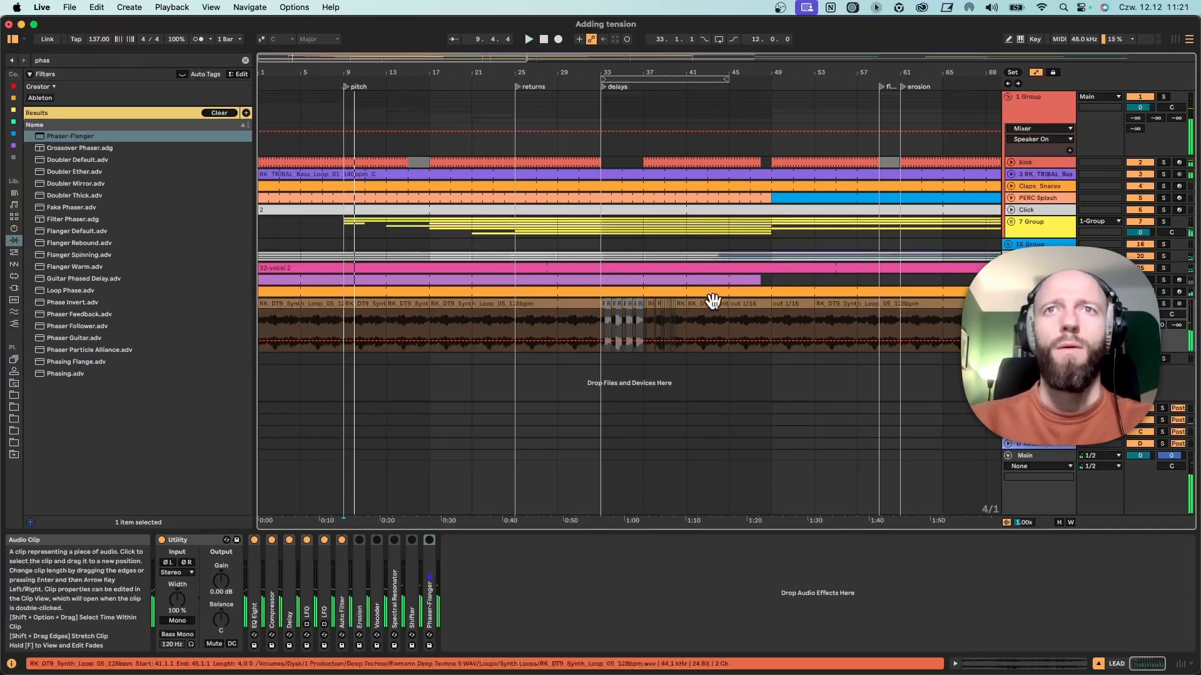
Play the arrangement from the vocoder locator at bar 73.
{"action": "left_click_drag", "start_coordinate": [831, 73], "coordinate": [556, 75]}
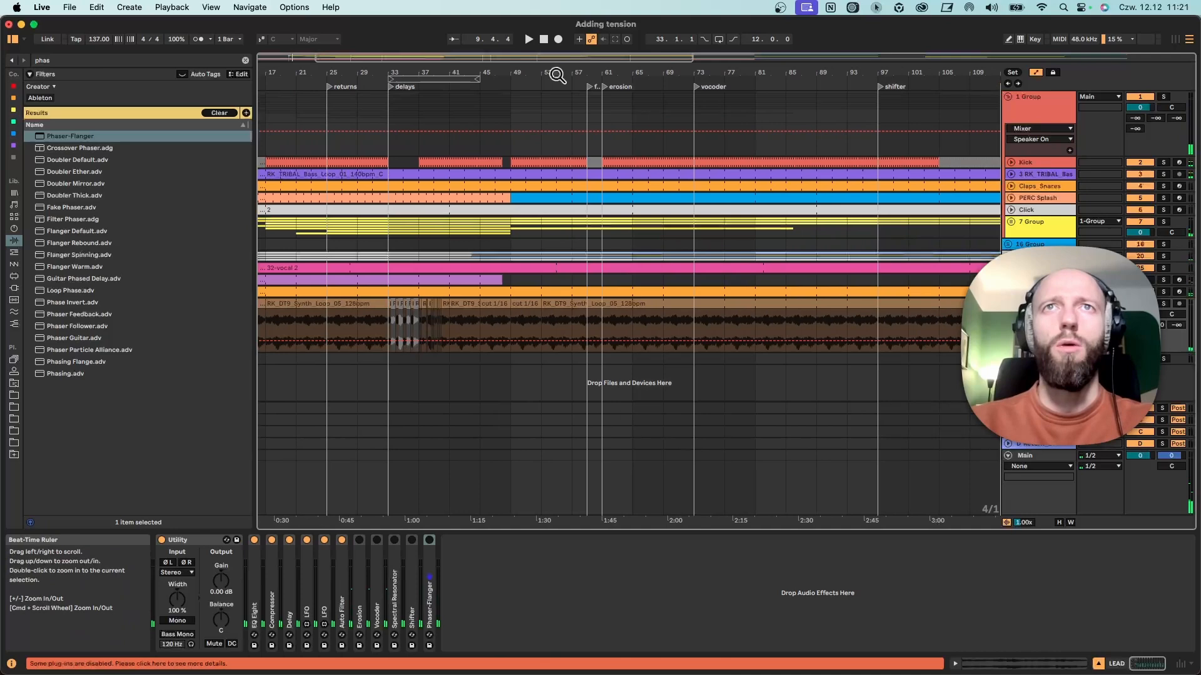
{"action": "left_click", "coordinate": [694, 85]}
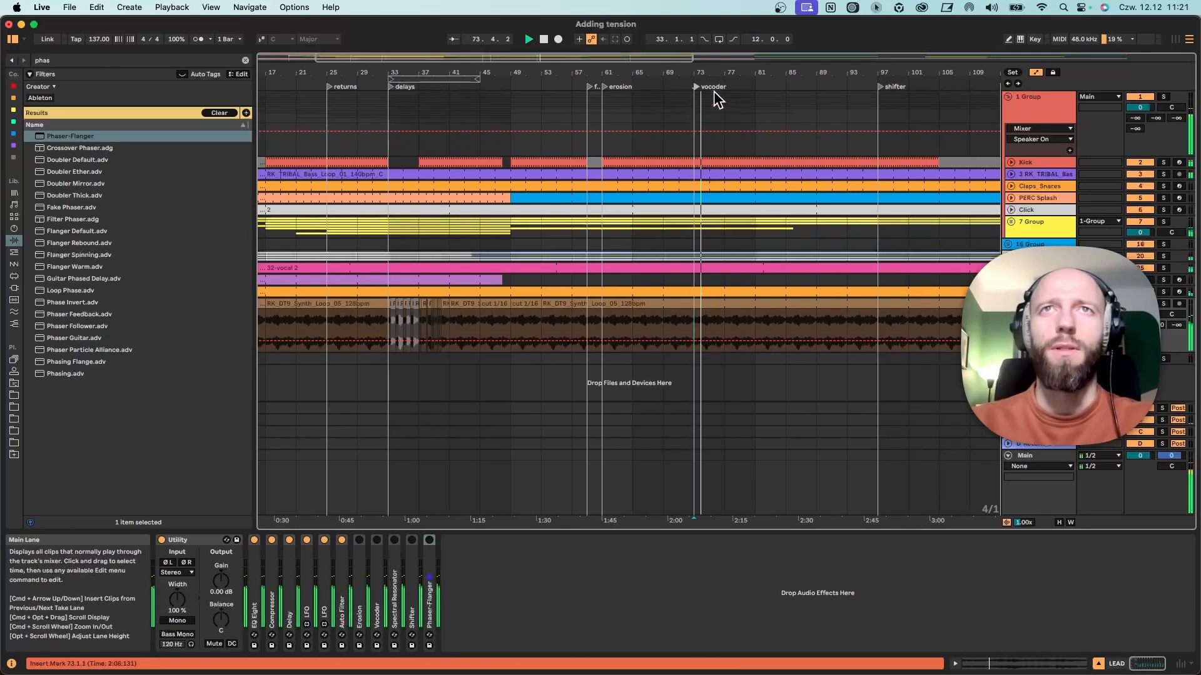
{"action": "left_click_drag", "start_coordinate": [716, 74], "coordinate": [687, 75]}
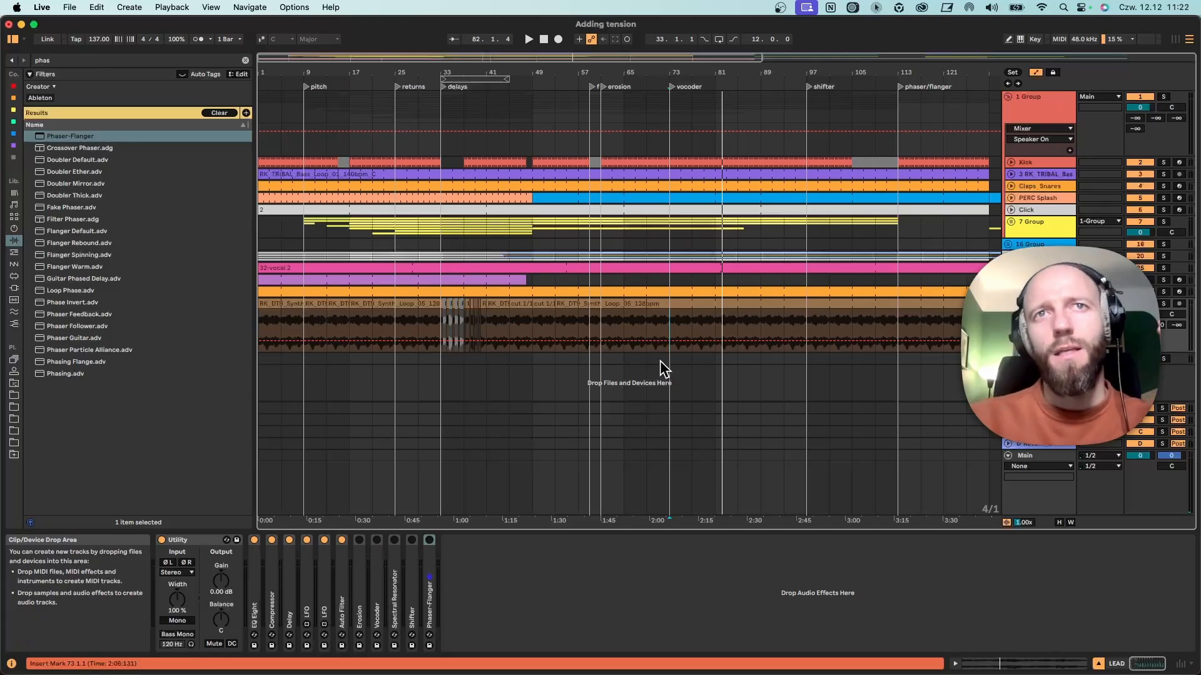
Compare the pitch transposition settings of the synth loop clips starting at bars 1, 9 and 13.
{"action": "left_click", "coordinate": [639, 305]}
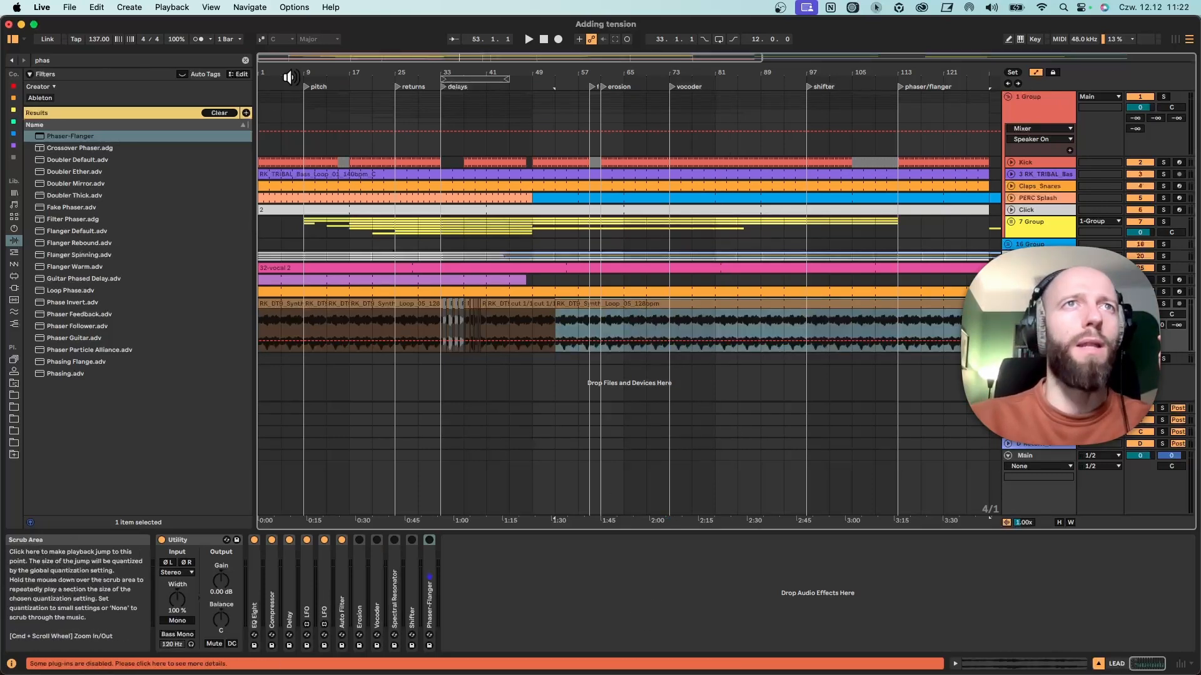
{"action": "left_click_drag", "start_coordinate": [292, 73], "coordinate": [291, 66]}
{"action": "left_click", "coordinate": [318, 304]}
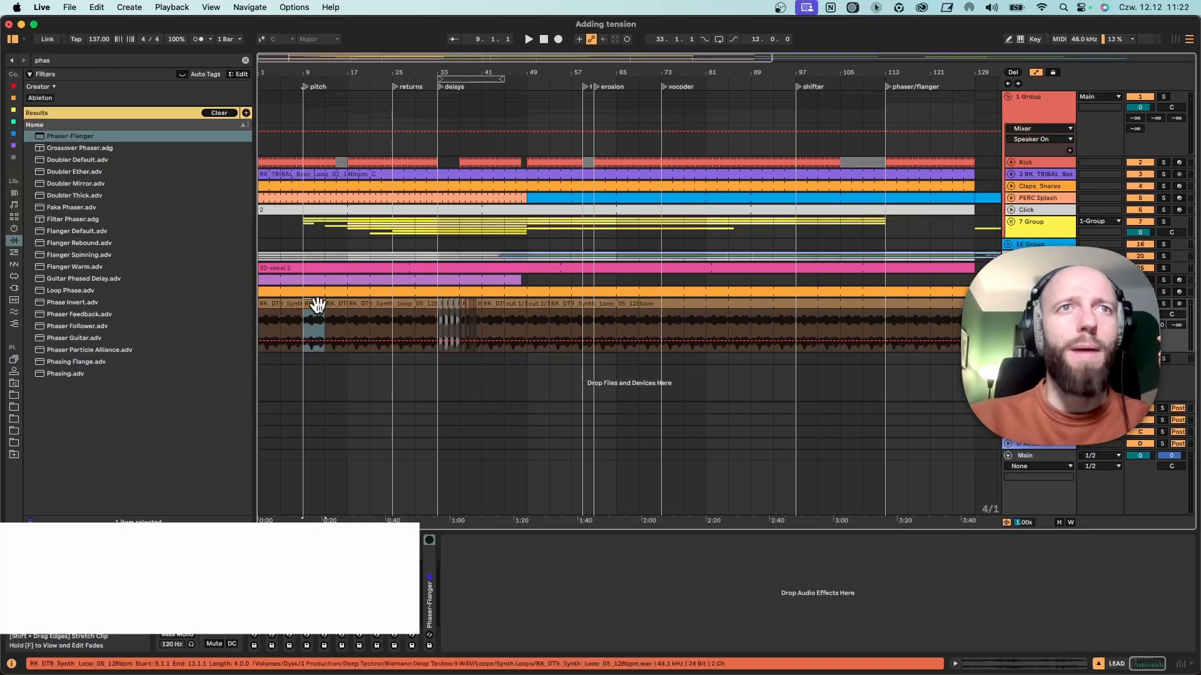
{"action": "double_click", "coordinate": [317, 305]}
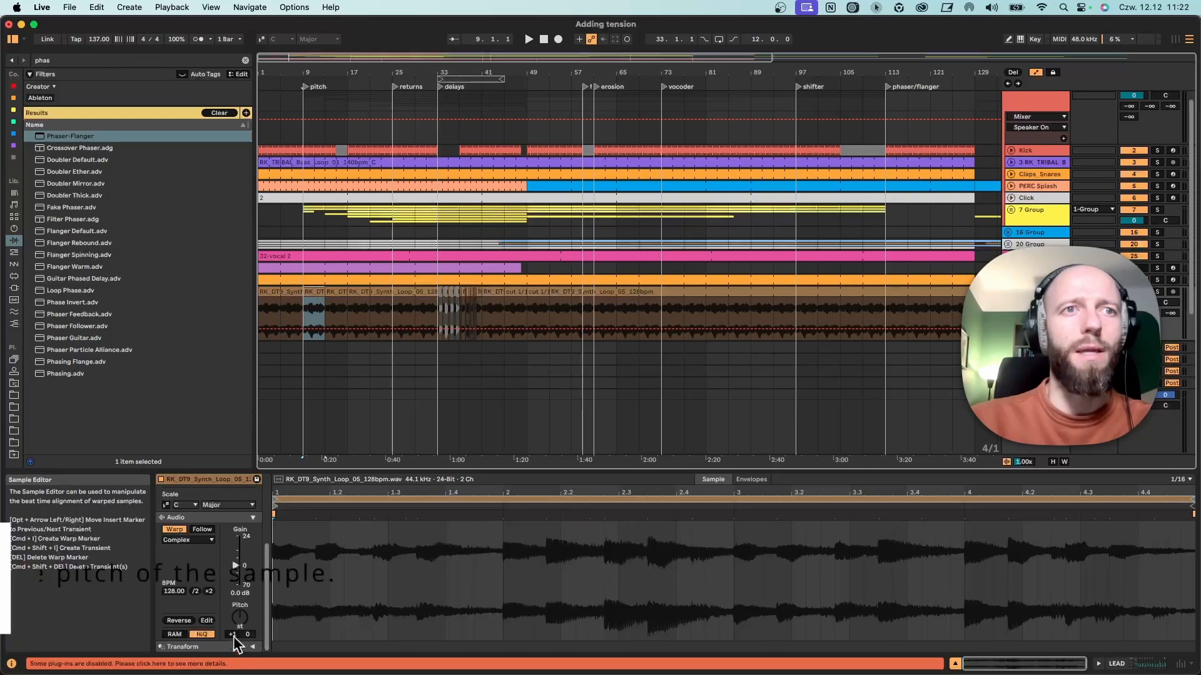
{"action": "left_click", "coordinate": [292, 291]}
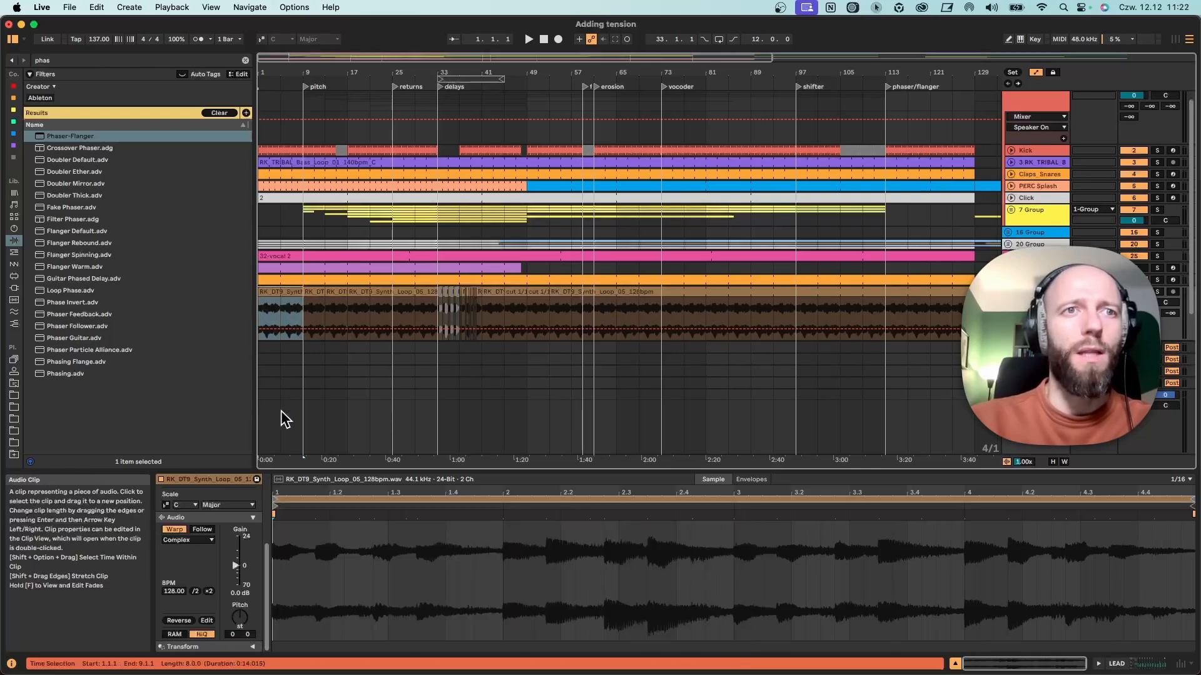
{"action": "left_click", "coordinate": [279, 304]}
{"action": "left_click", "coordinate": [308, 292]}
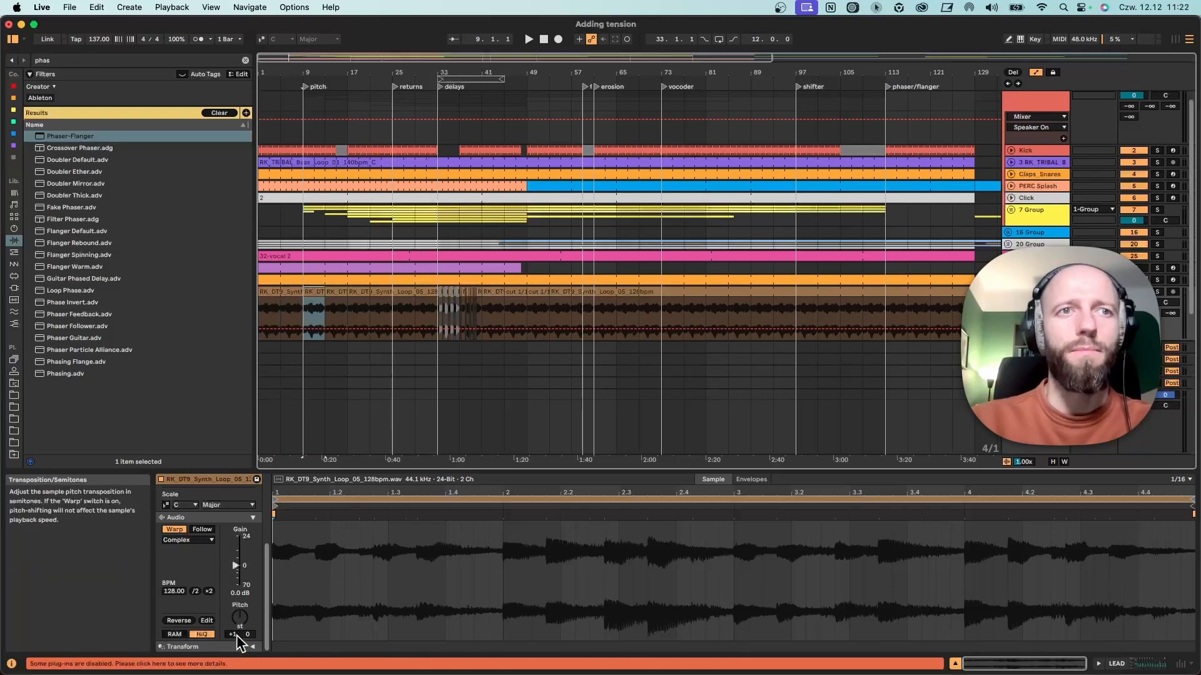
{"action": "left_click", "coordinate": [338, 293]}
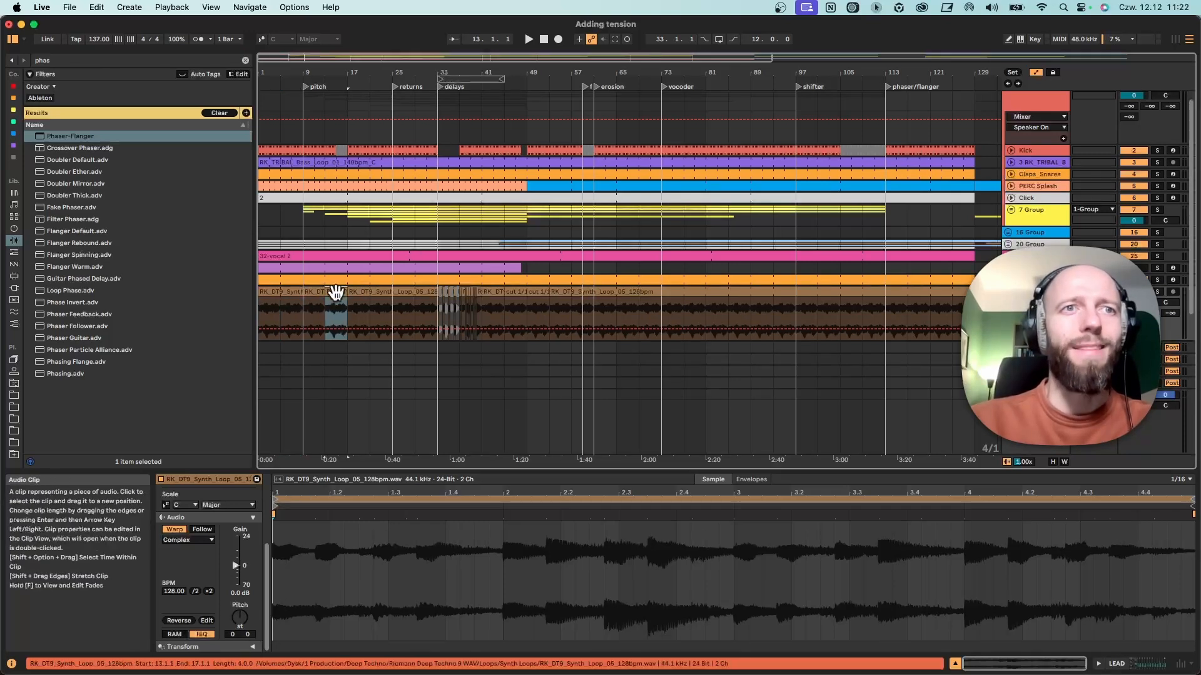
Display the clip Transposition envelope of the synth loop clip at bar 13.
{"action": "left_click", "coordinate": [751, 480]}
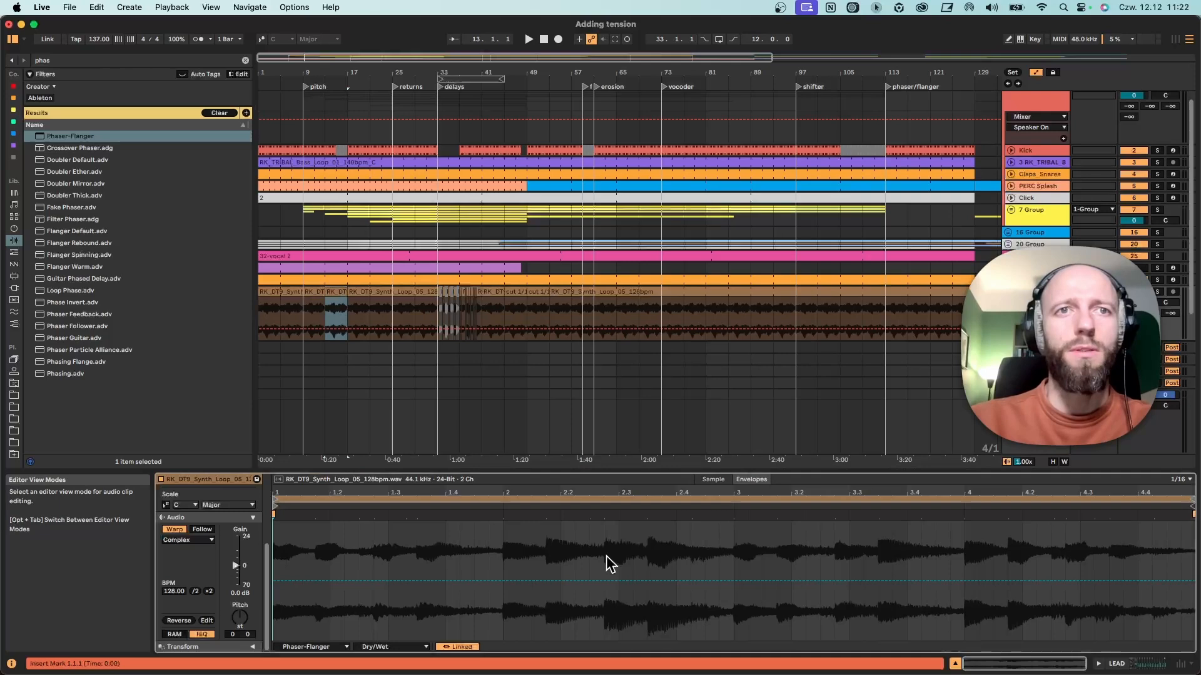
{"action": "left_click", "coordinate": [312, 646]}
{"action": "left_click", "coordinate": [290, 505]}
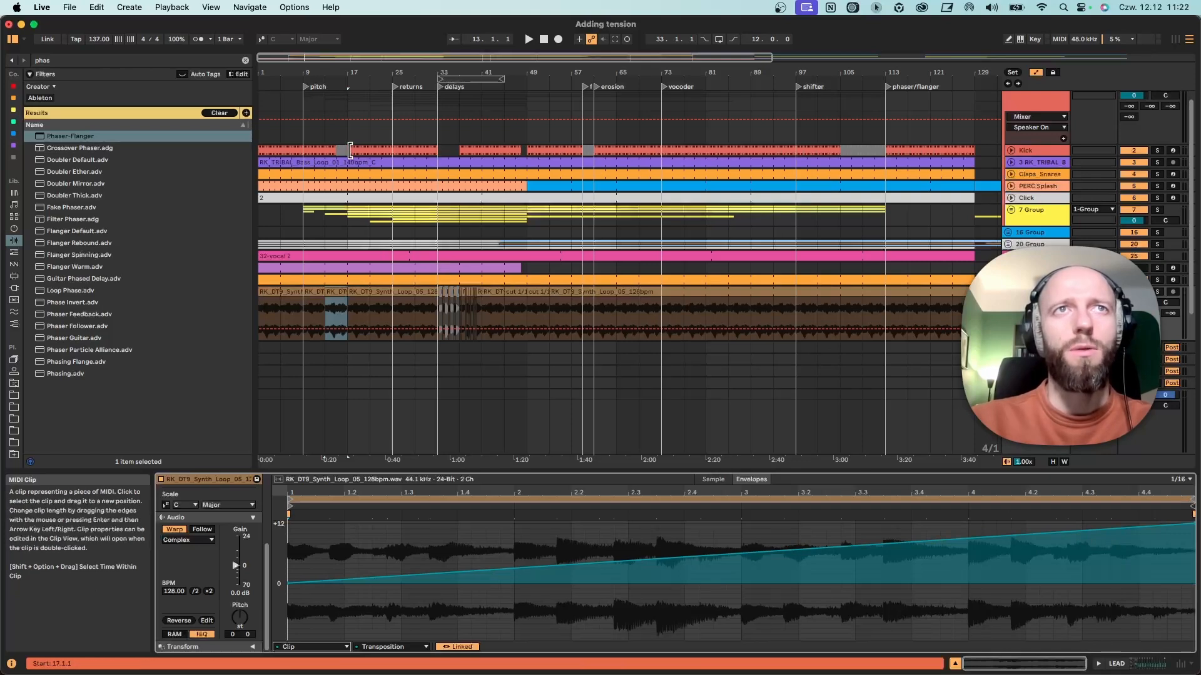
{"action": "left_click_drag", "start_coordinate": [334, 73], "coordinate": [444, 131]}
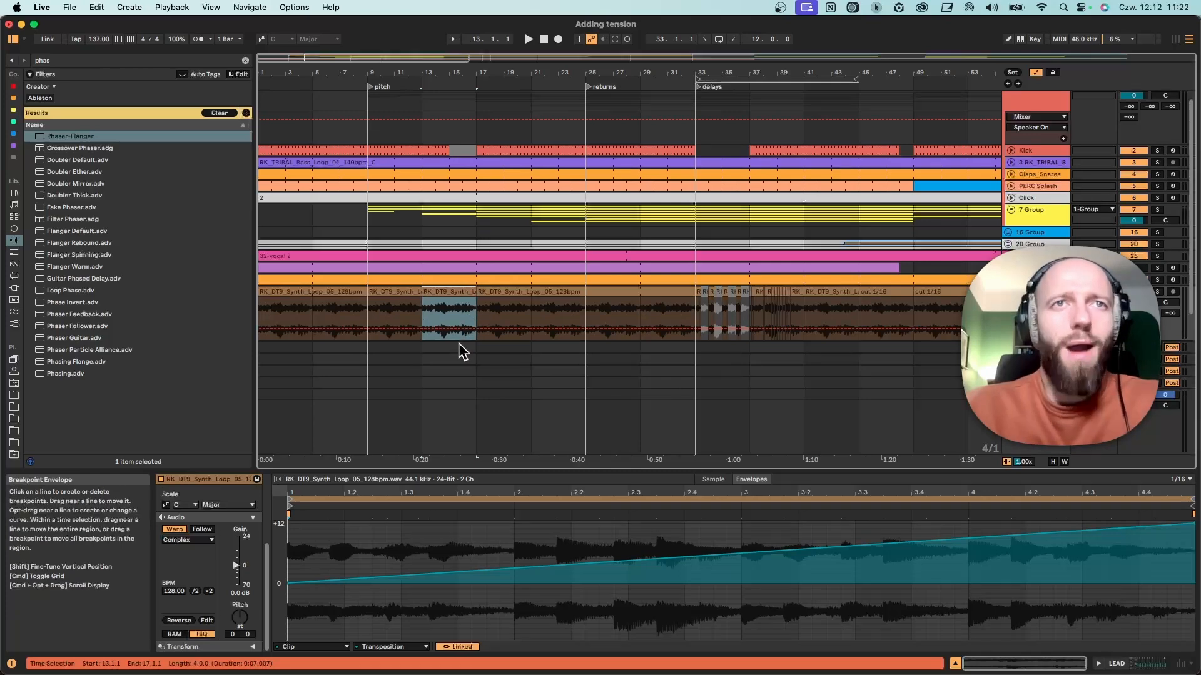
{"action": "left_click_drag", "start_coordinate": [423, 73], "coordinate": [402, 67]}
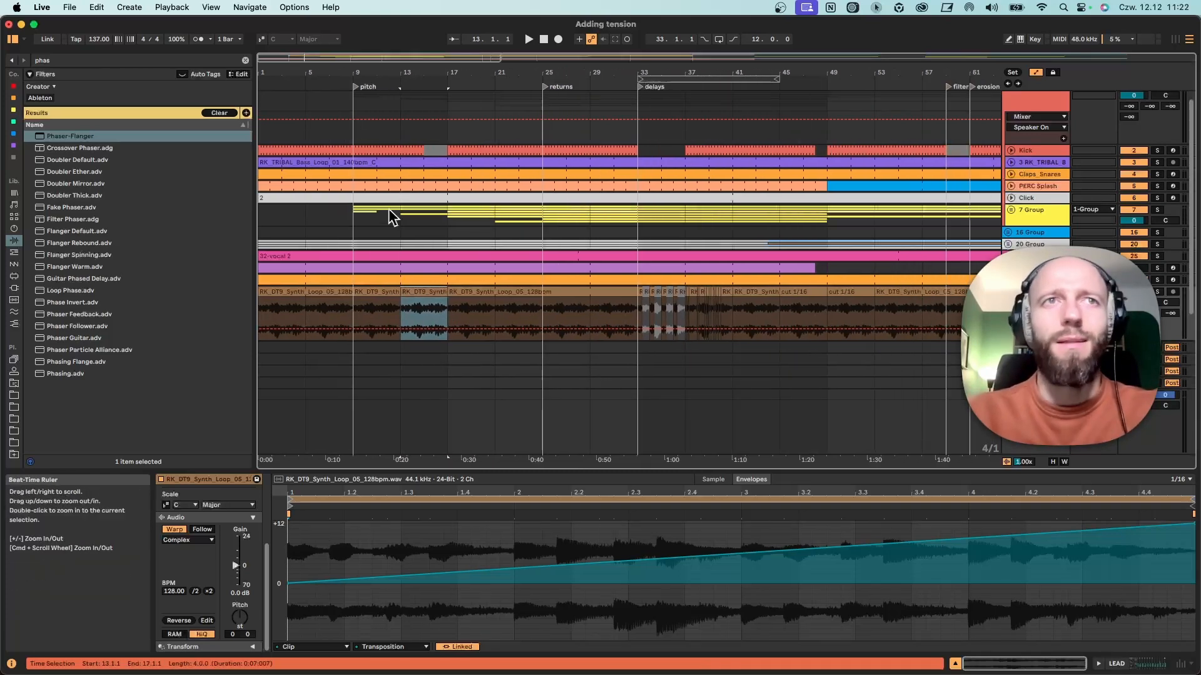
Play the arrangement from the first synth loop clip at bar 1.
{"action": "left_click", "coordinate": [306, 314]}
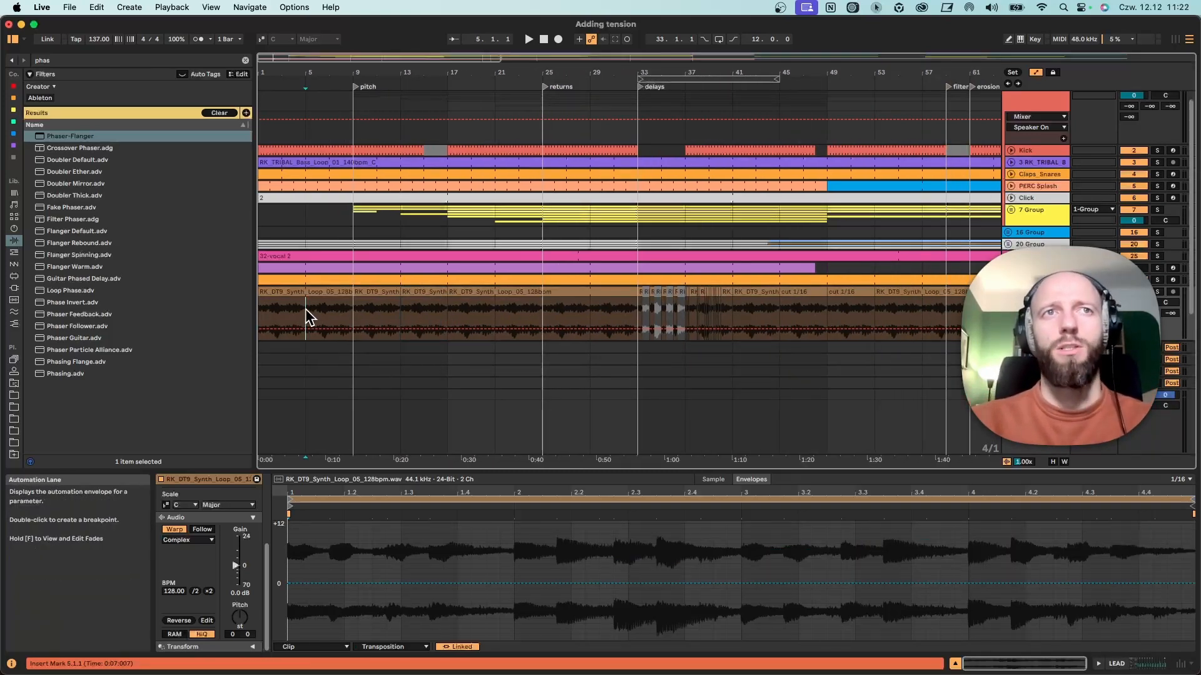
{"action": "left_click", "coordinate": [270, 298]}
{"action": "key", "text": "space"}
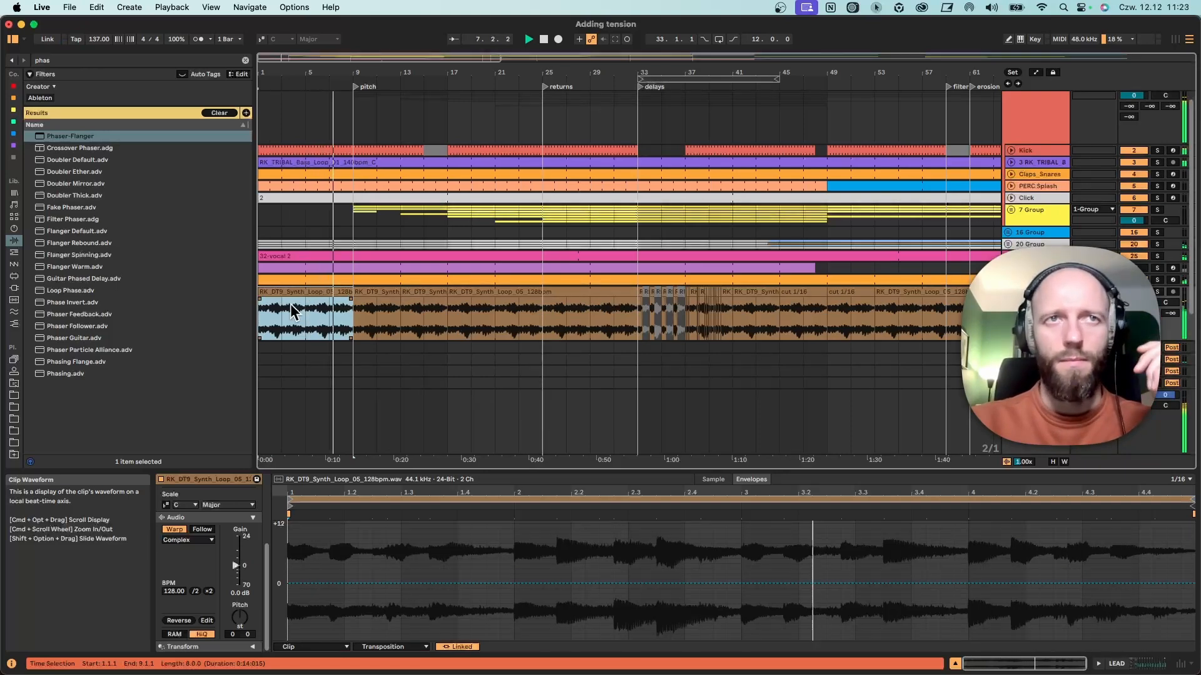
Rename the synth loop clip at bar 9 as +1.
{"action": "left_click", "coordinate": [373, 291]}
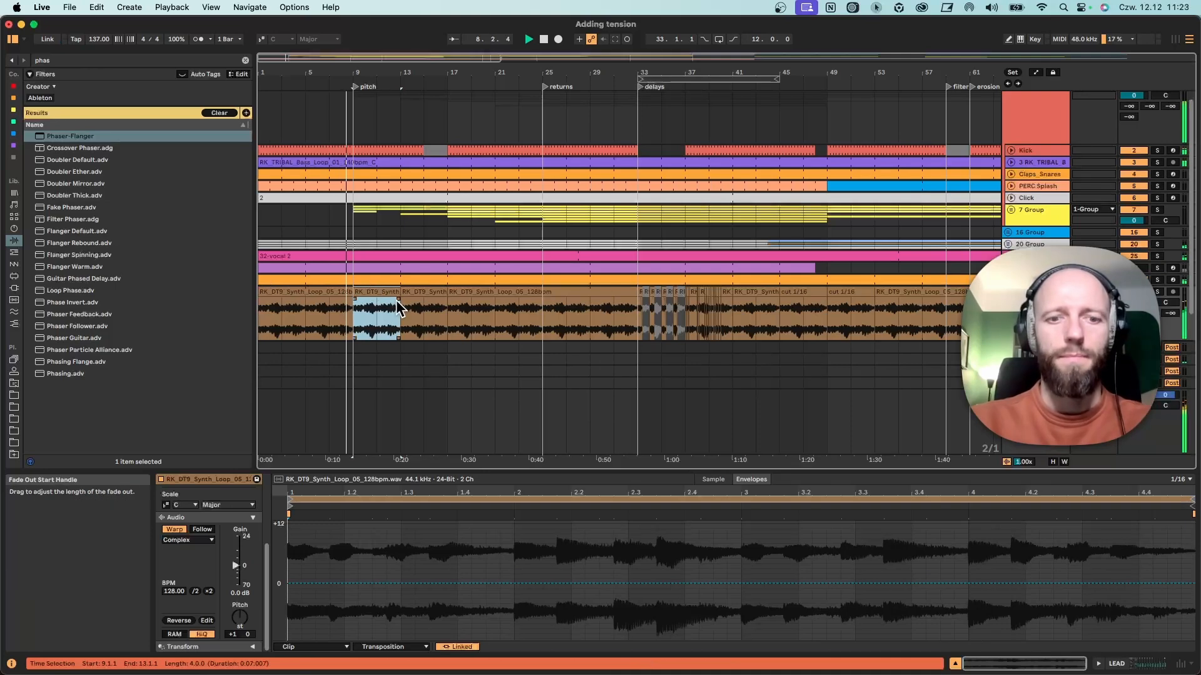
{"action": "key", "text": "super+r"}
{"action": "type", "text": "+1"}
{"action": "key", "text": "Return"}
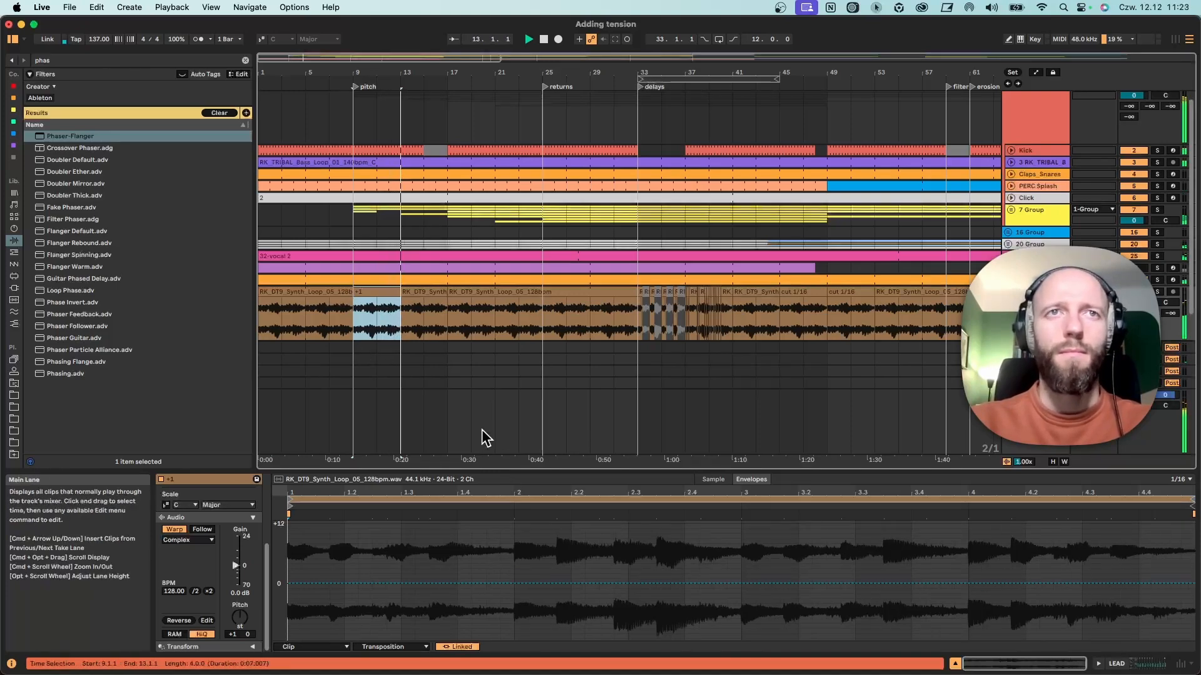
Examine the Transposition envelope of the synth loop clip at bar 13 during playback.
{"action": "left_click", "coordinate": [423, 325]}
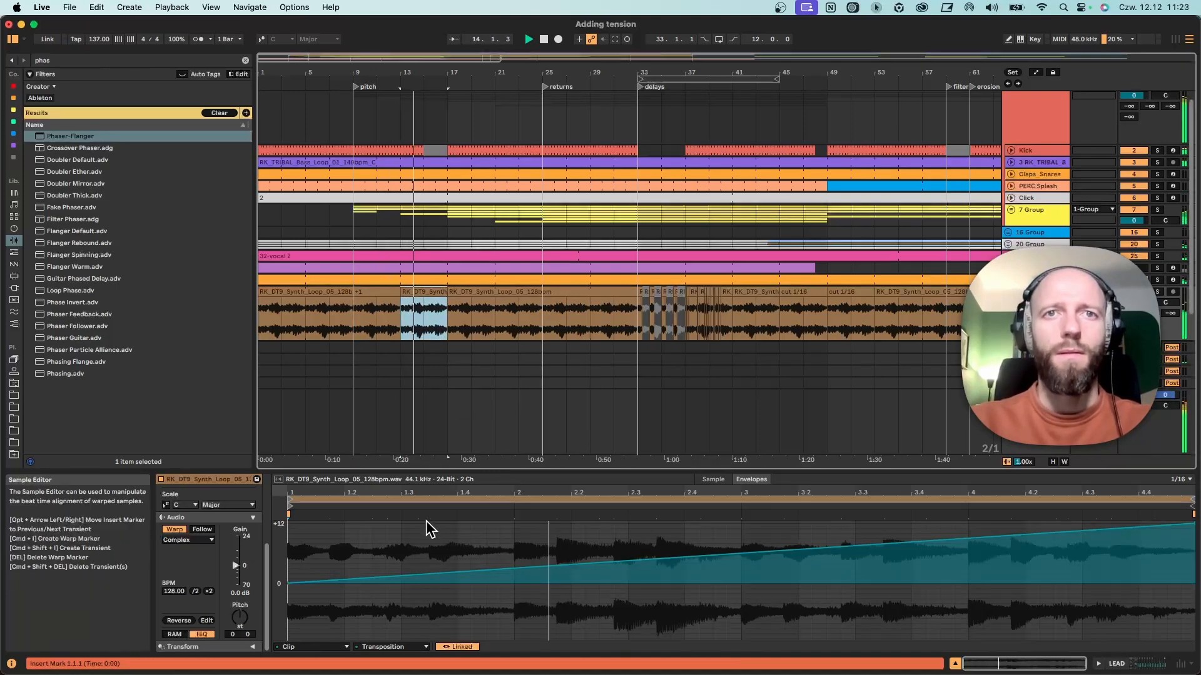
{"action": "left_click", "coordinate": [422, 320]}
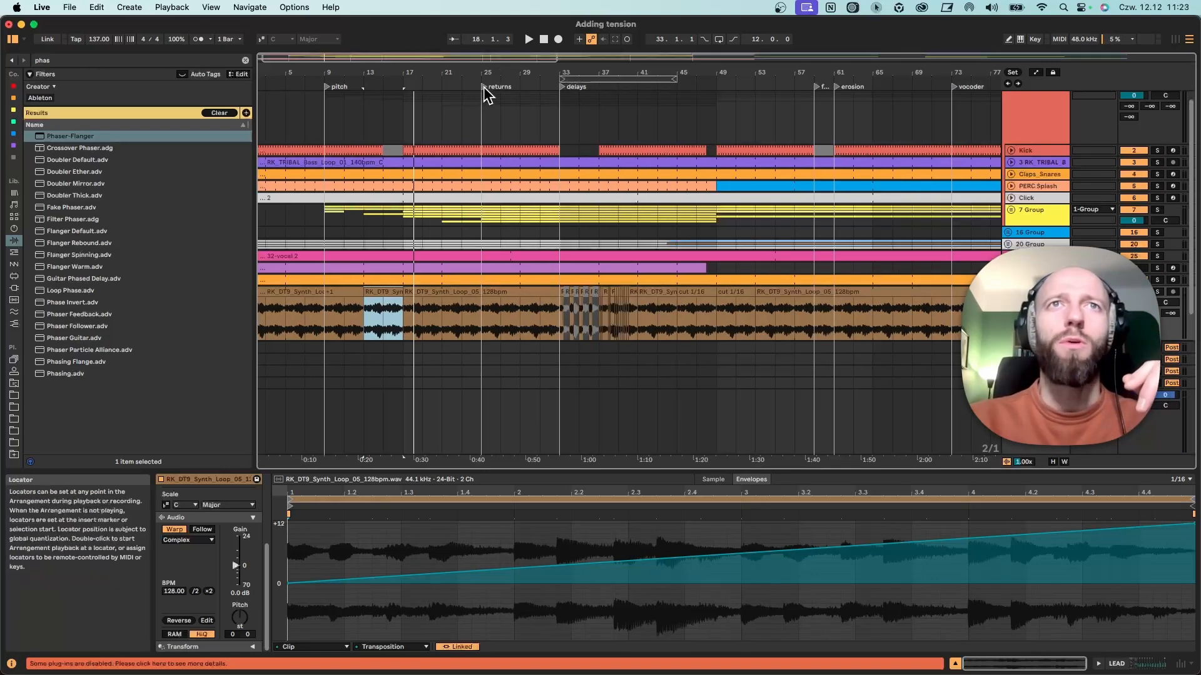
Play briefly from the returns locator at bar 25.
{"action": "left_click", "coordinate": [482, 87]}
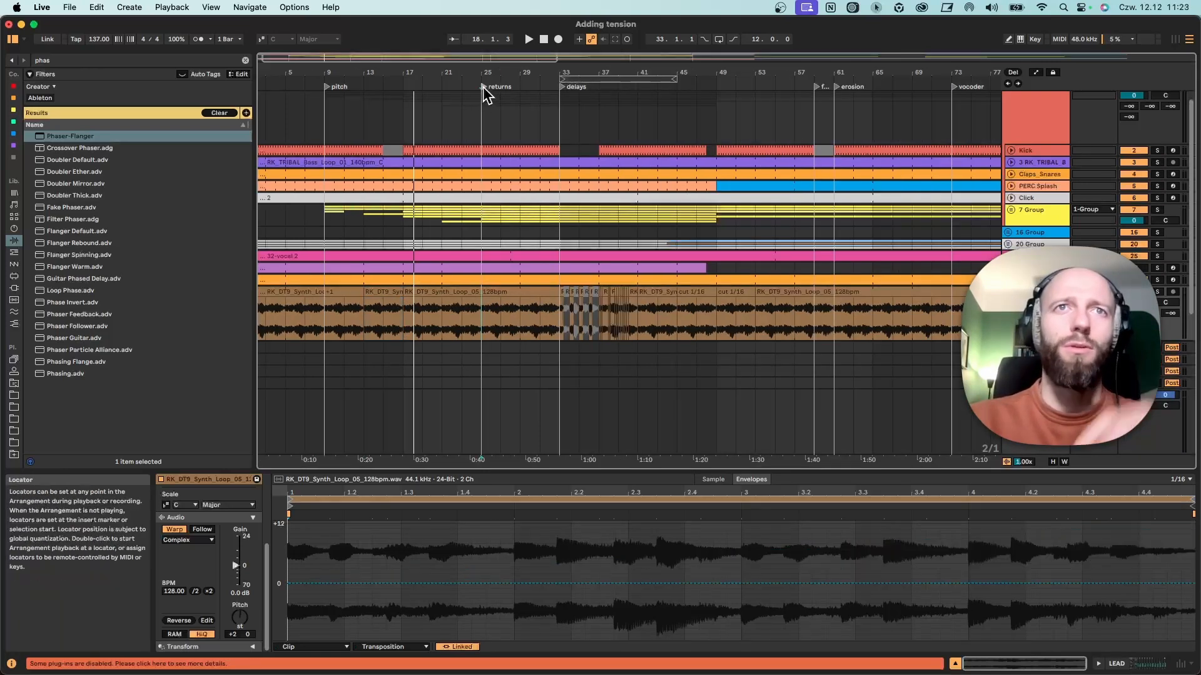
{"action": "key", "text": "space"}
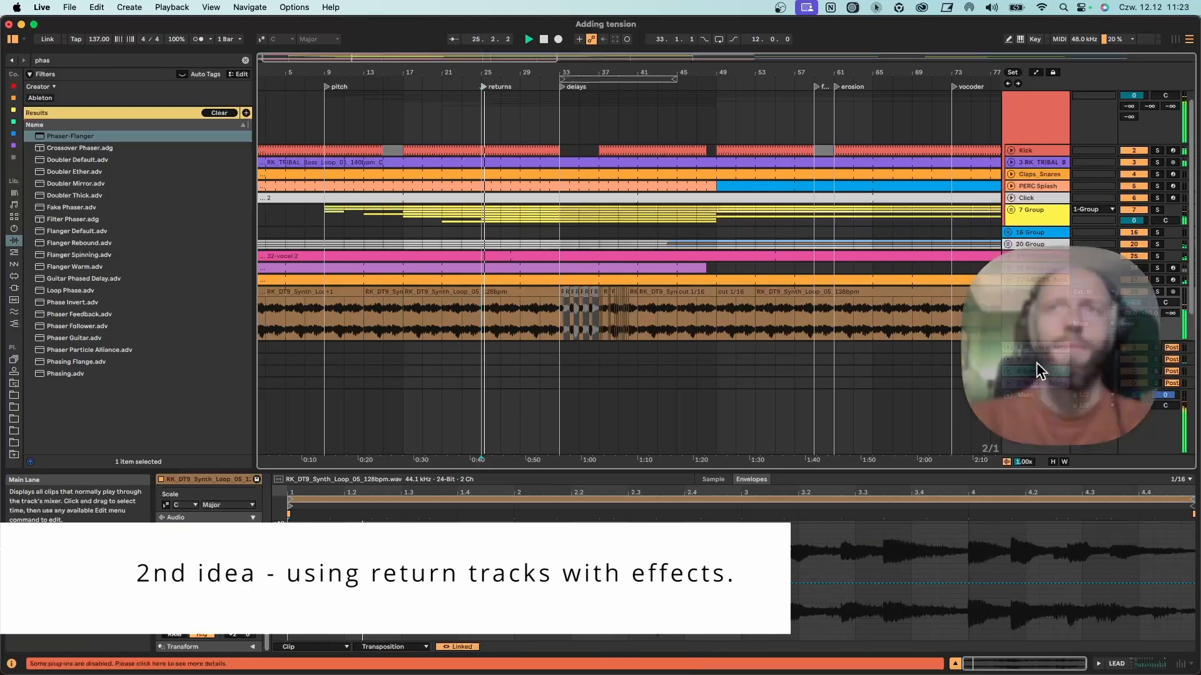
{"action": "key", "text": "space"}
Show the LEAD track's automation for the KT_Verb_Return send and draw a rising ramp from bar 25 to bar 33.
{"action": "left_click", "coordinate": [1026, 347]}
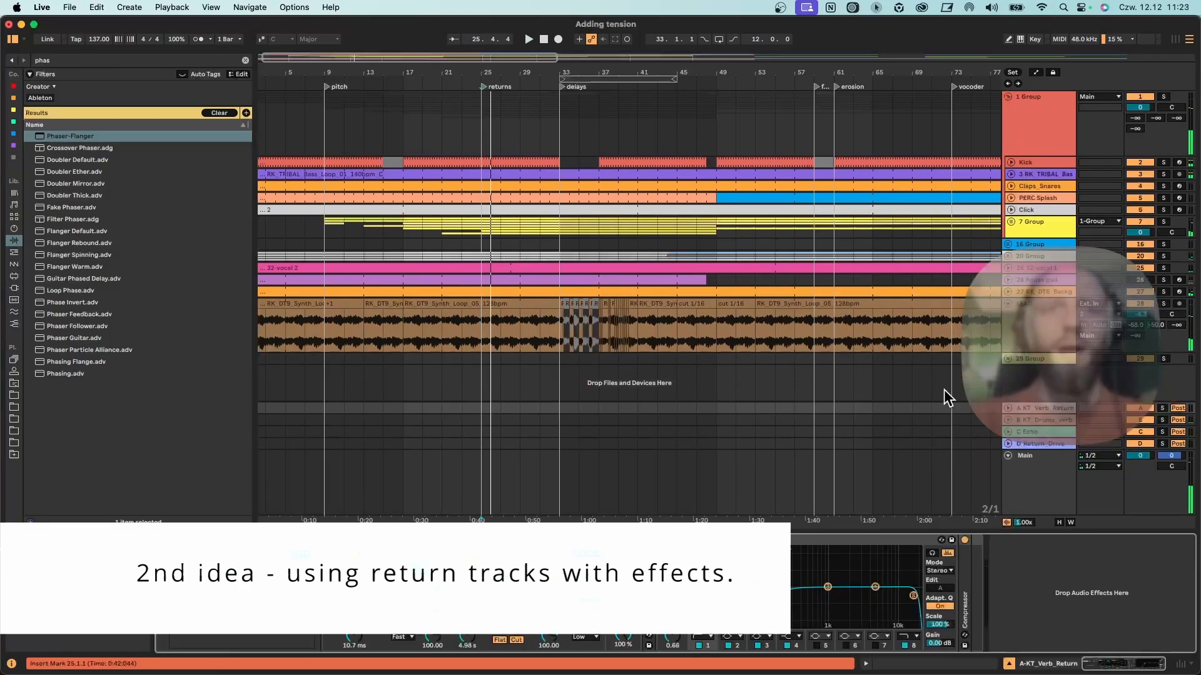
{"action": "right_click", "coordinate": [1135, 325]}
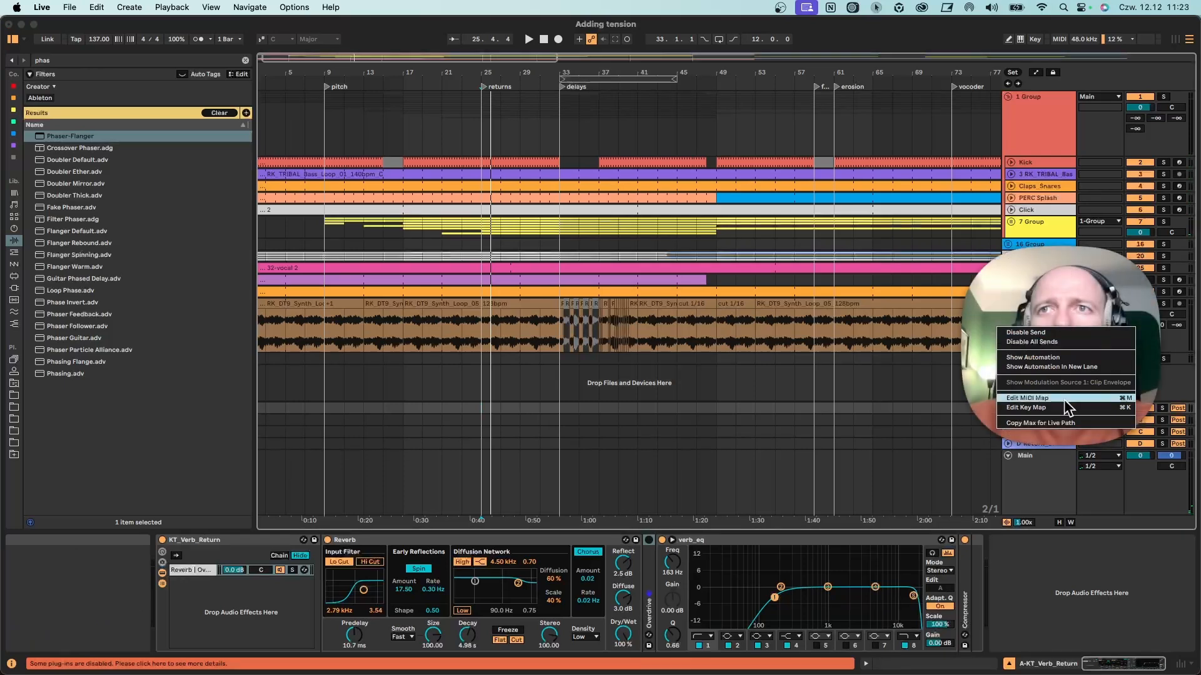
{"action": "left_click", "coordinate": [1057, 358]}
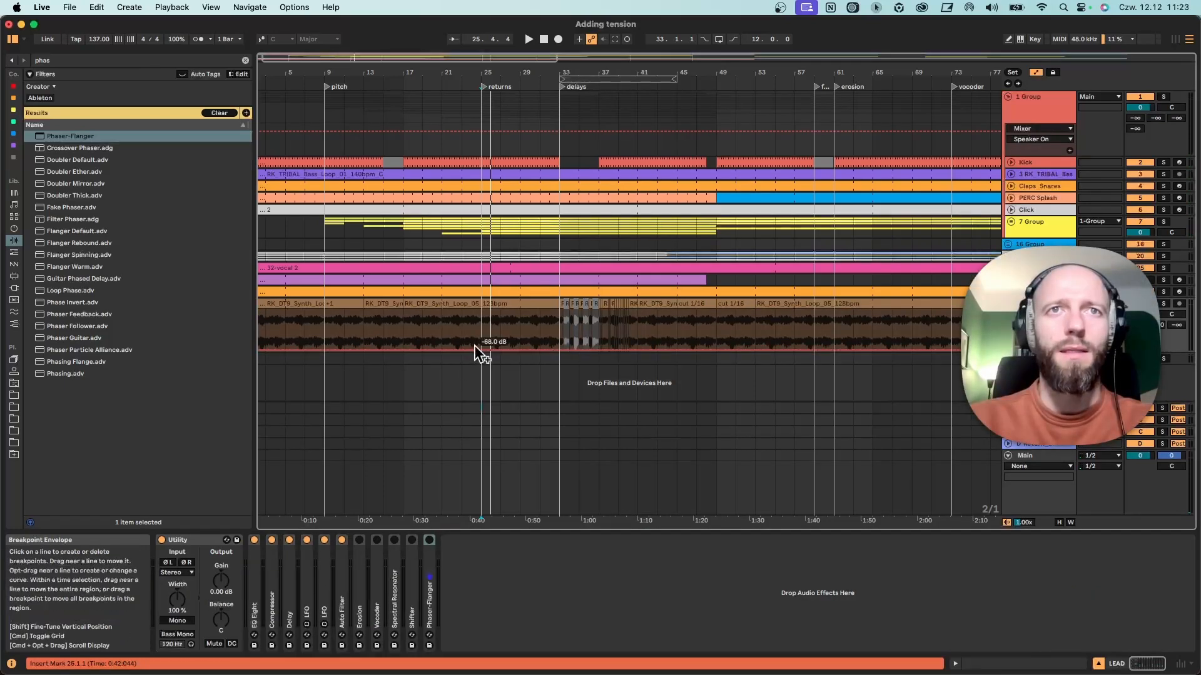
{"action": "left_click_drag", "start_coordinate": [562, 349], "coordinate": [560, 311]}
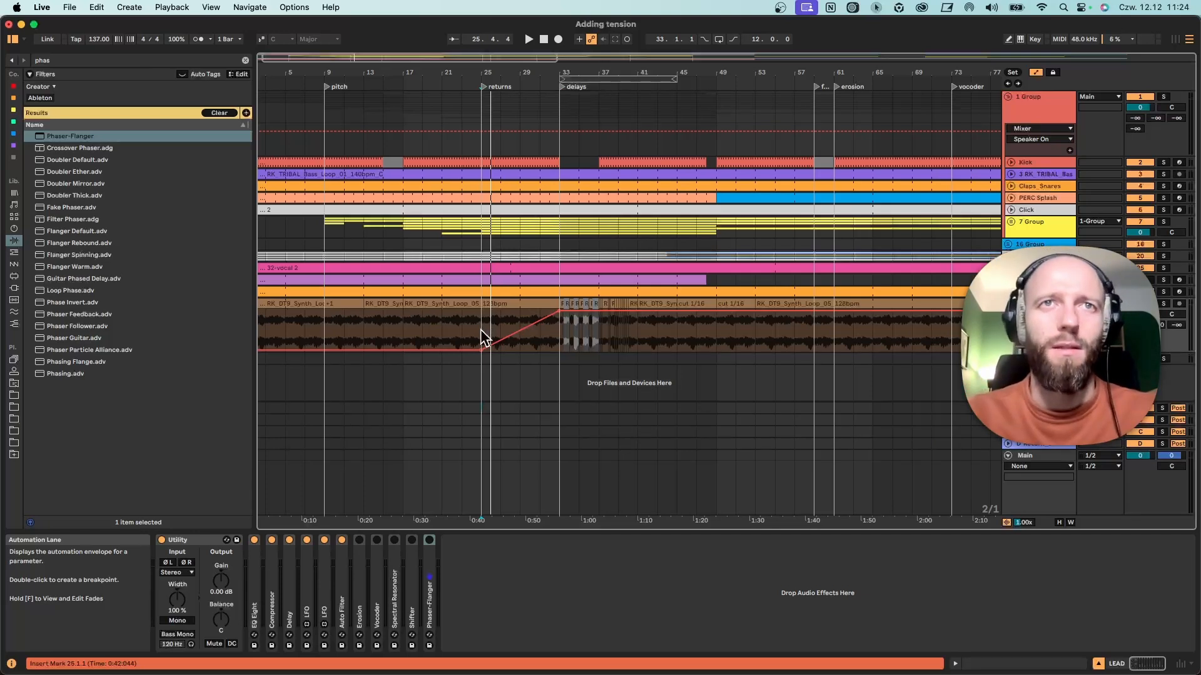
Listen to the reverb send ramp from bar 25 and view the KT_Verb_Return effect chain.
{"action": "key", "text": "space"}
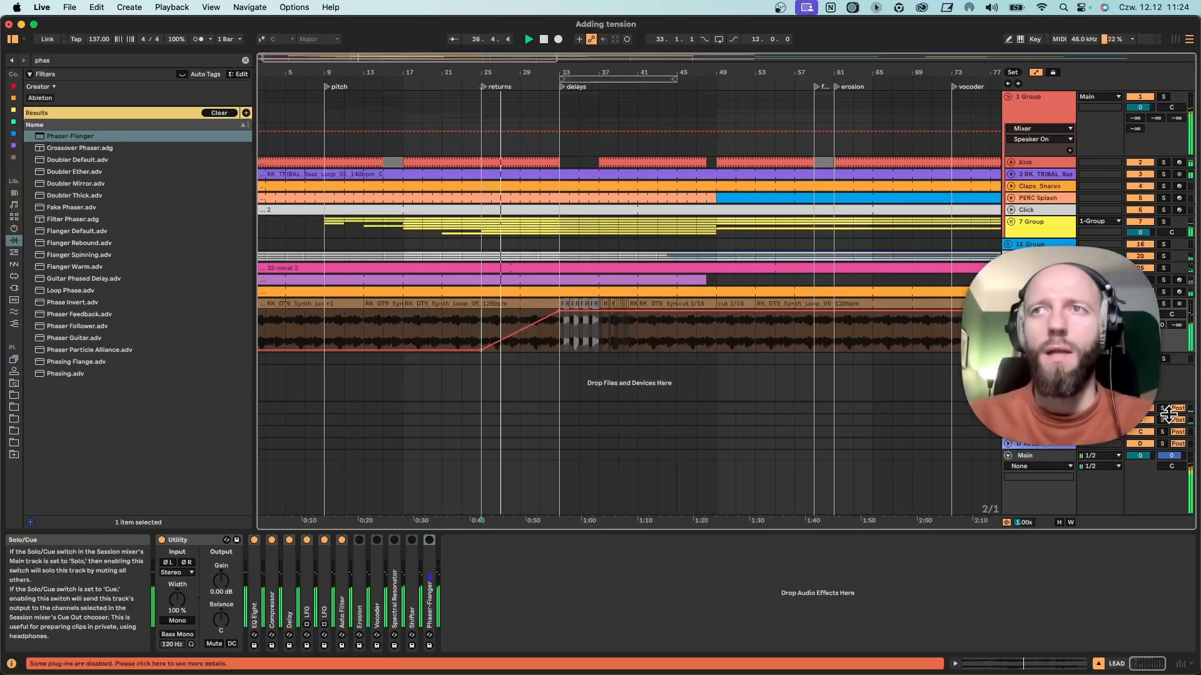
{"action": "left_click", "coordinate": [1162, 410]}
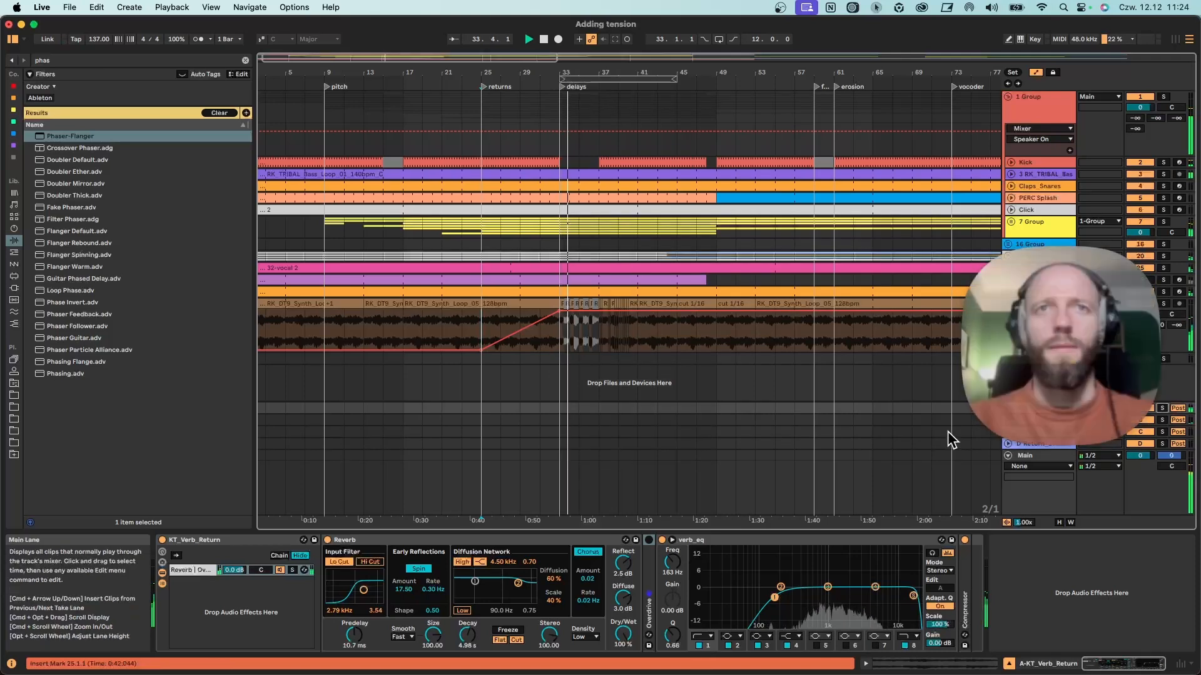
{"action": "key", "text": "space"}
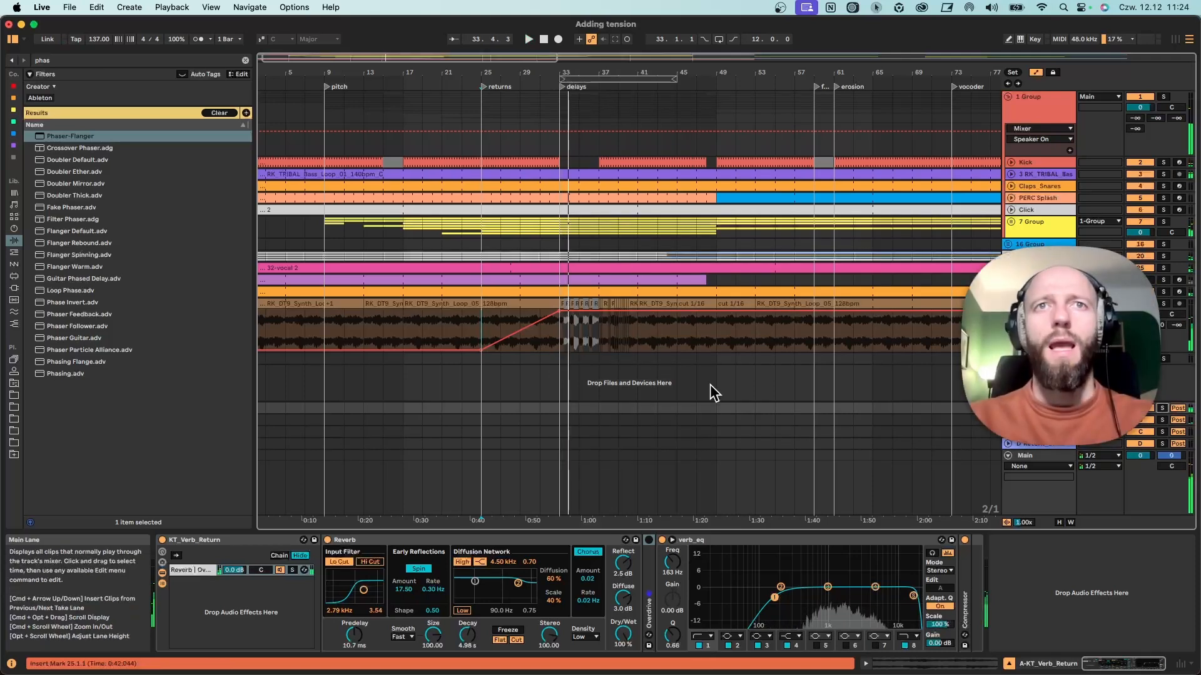
Bend the reverb send ramp between bars 25 and 33 into a curve and drop the send to its minimum at bar 33.
{"action": "left_click_drag", "start_coordinate": [537, 324], "coordinate": [566, 351]}
{"action": "key", "text": "space"}
{"action": "left_click", "coordinate": [536, 338]}
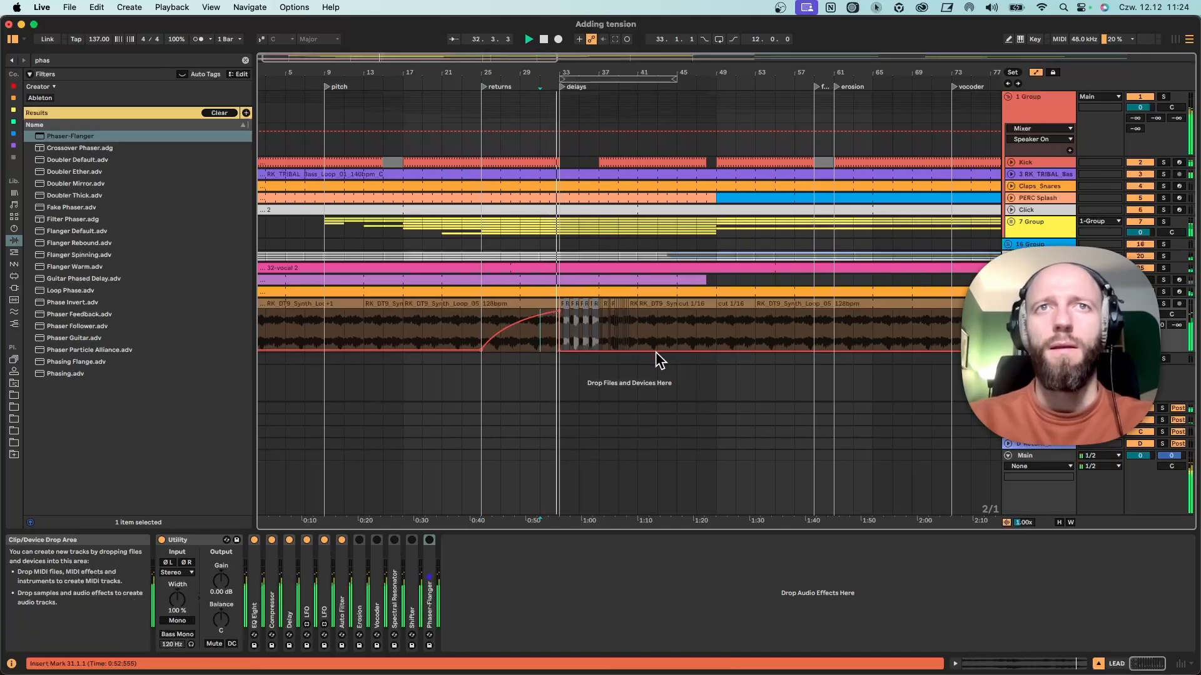
{"action": "left_click_drag", "start_coordinate": [559, 311], "coordinate": [559, 350]}
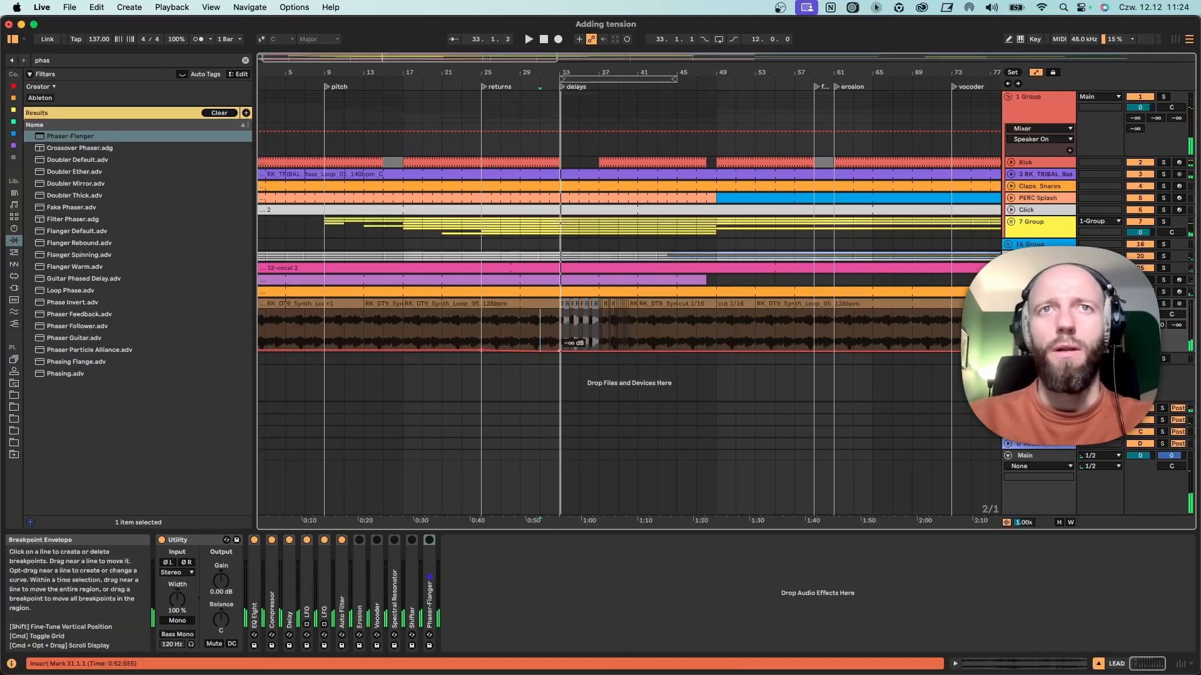
Show the LEAD track's C-Echo send automation and record repeated up-and-down send movements from bar 25 to bar 33.
{"action": "right_click", "coordinate": [1175, 325]}
{"action": "left_click", "coordinate": [496, 332]}
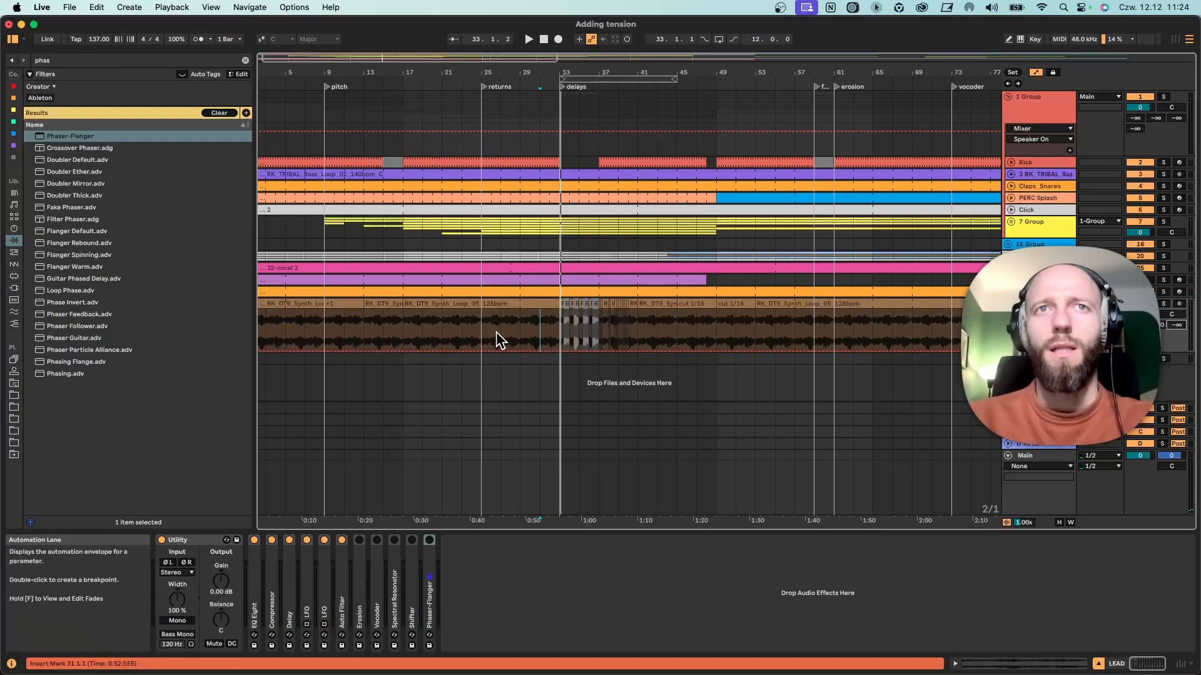
{"action": "left_click", "coordinate": [477, 337]}
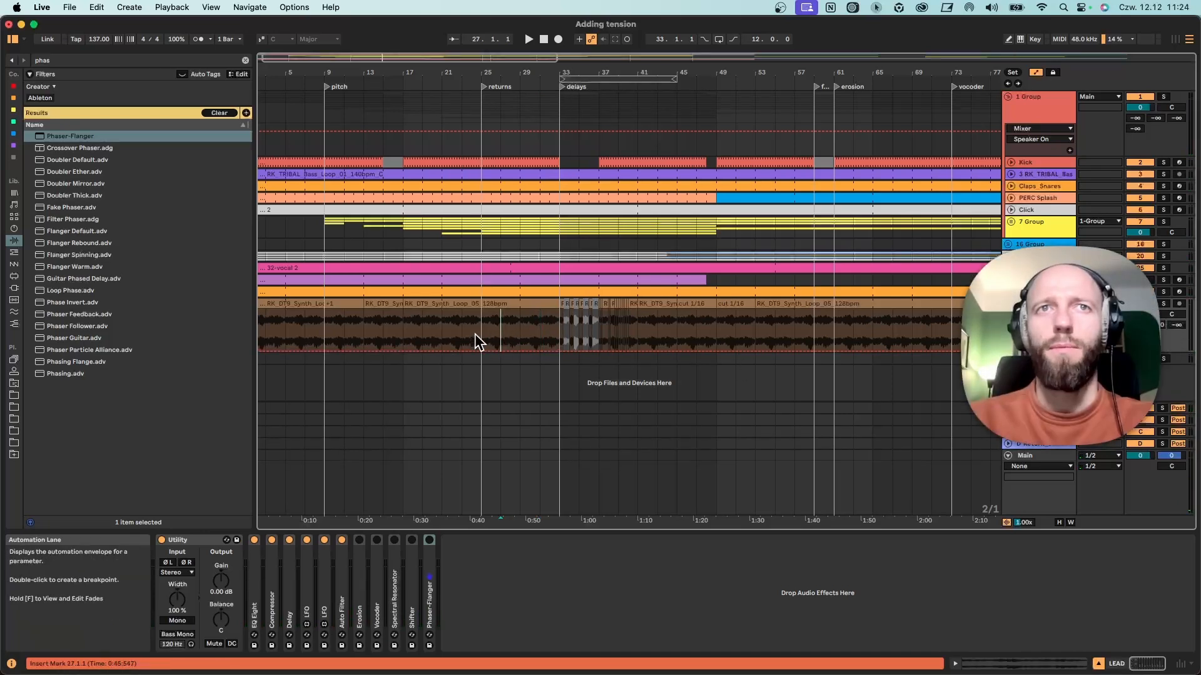
{"action": "left_click", "coordinate": [558, 39]}
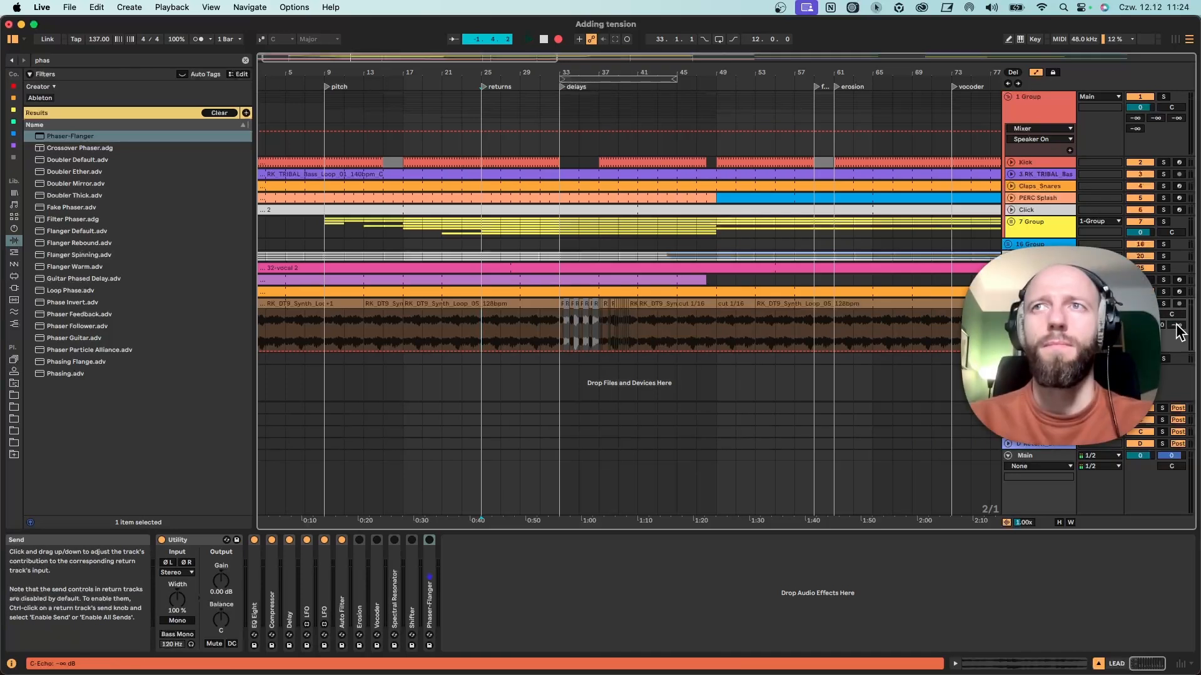
{"action": "mouse_move", "coordinate": [1179, 329]}
{"action": "left_mouse_down"}
{"action": "mouse_move", "coordinate": [1176, 303]}
{"action": "mouse_move", "coordinate": [1176, 331]}
{"action": "left_mouse_up"}
{"action": "key", "text": "space"}
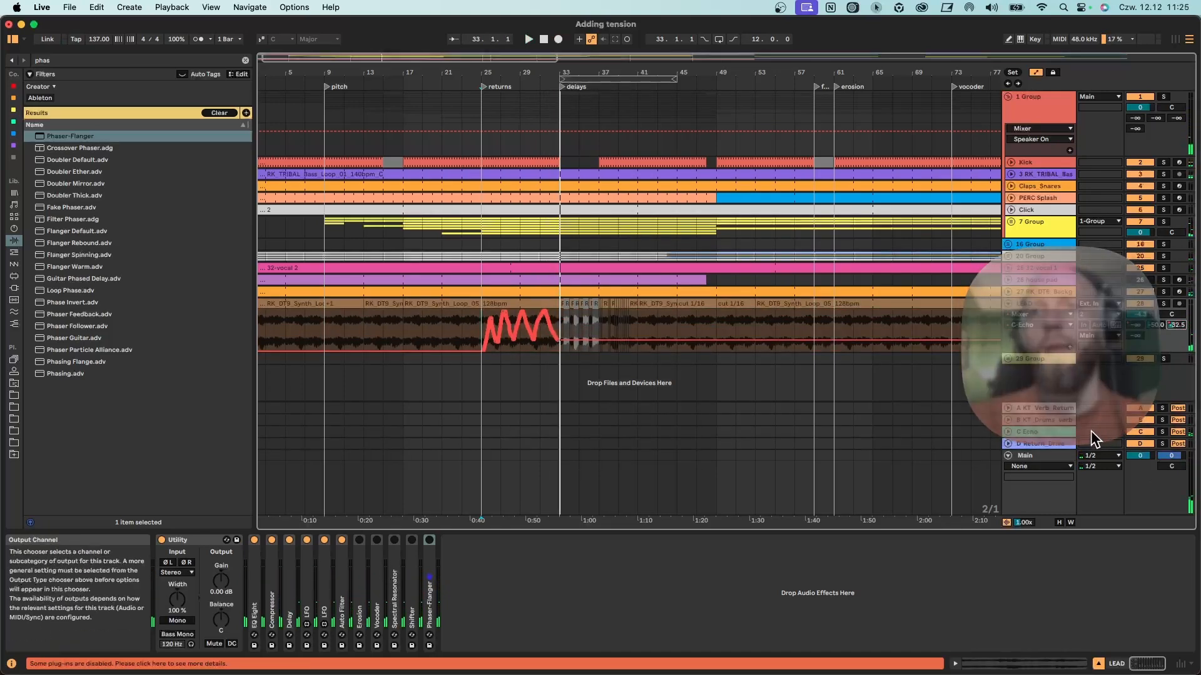
View the C Echo return's effect chain and switch back to the LEAD track's devices.
{"action": "left_click", "coordinate": [1028, 434]}
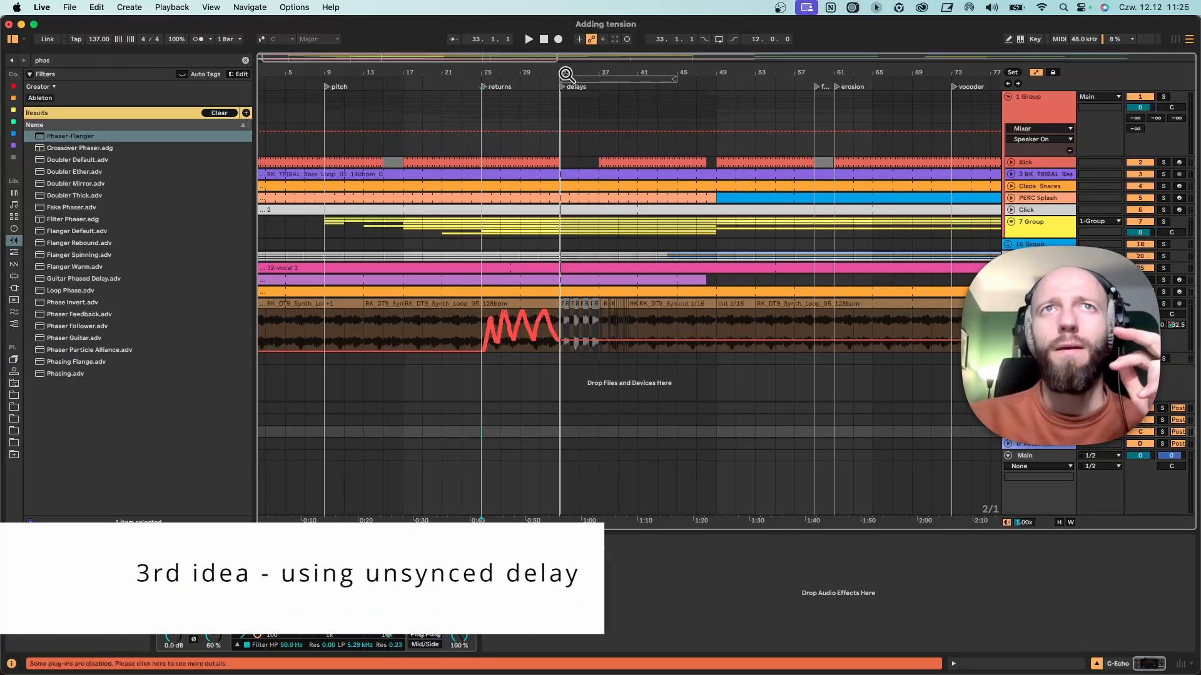
{"action": "left_click_drag", "start_coordinate": [565, 73], "coordinate": [509, 107]}
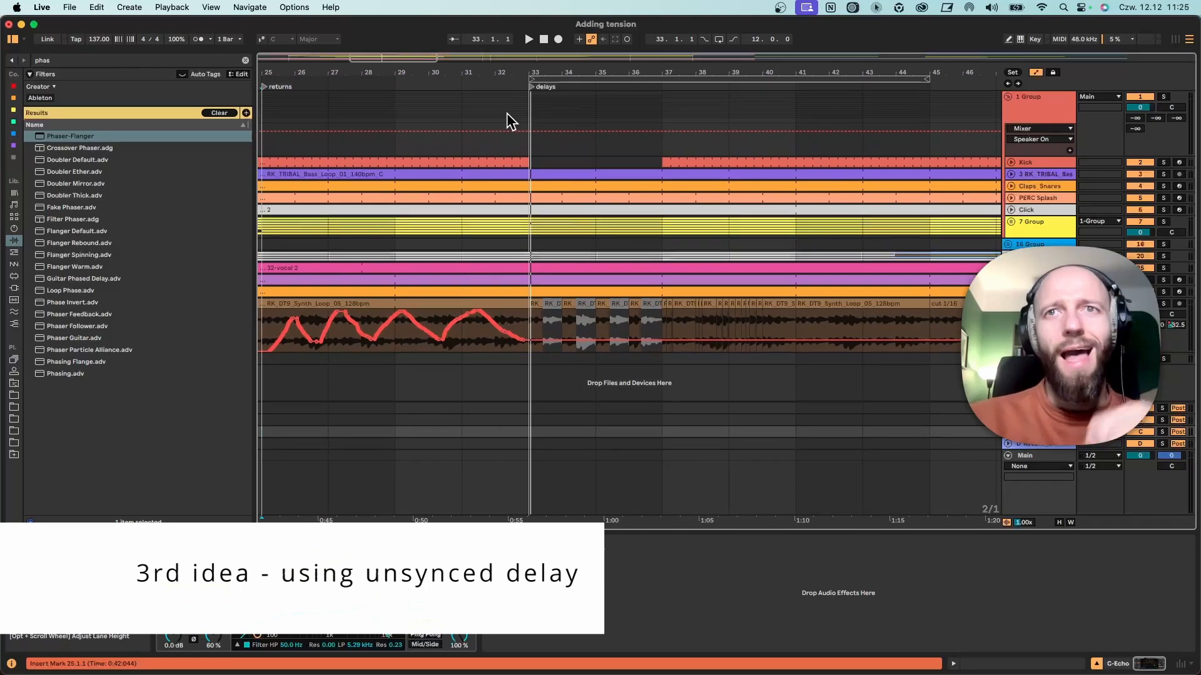
{"action": "double_click", "coordinate": [1035, 304]}
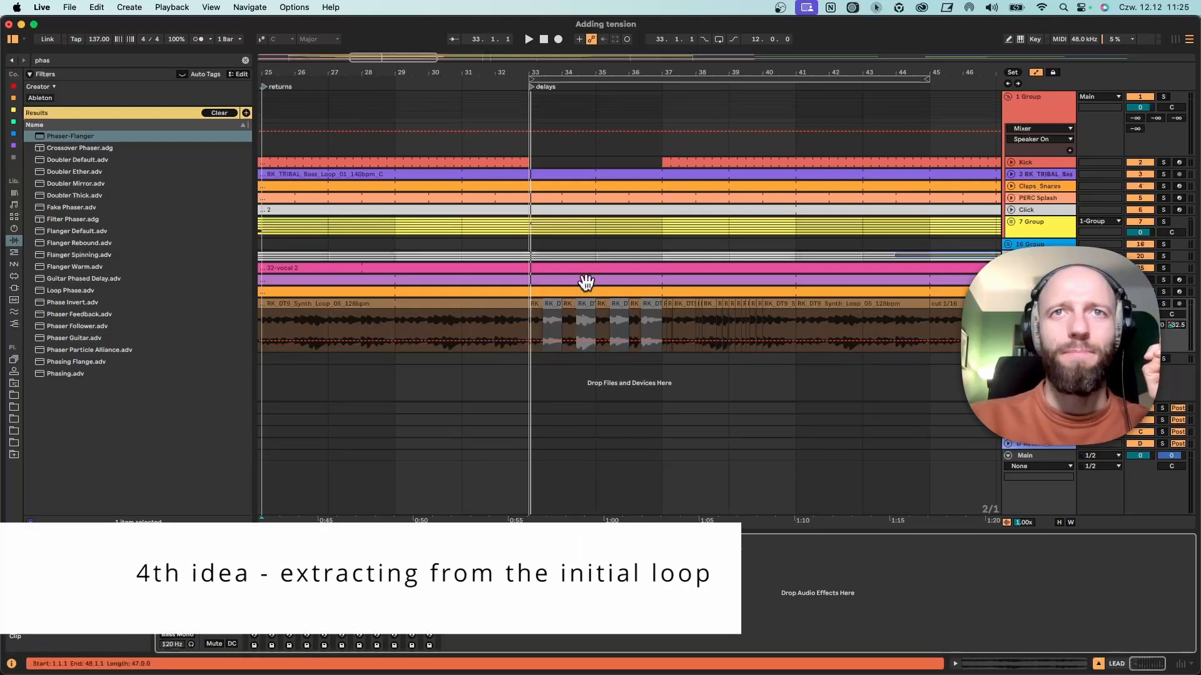
Examine the alternating cut and grey clips on the LEAD track between bars 33 and 37 and play them from bar 32.
{"action": "left_click_drag", "start_coordinate": [654, 67], "coordinate": [714, 70]}
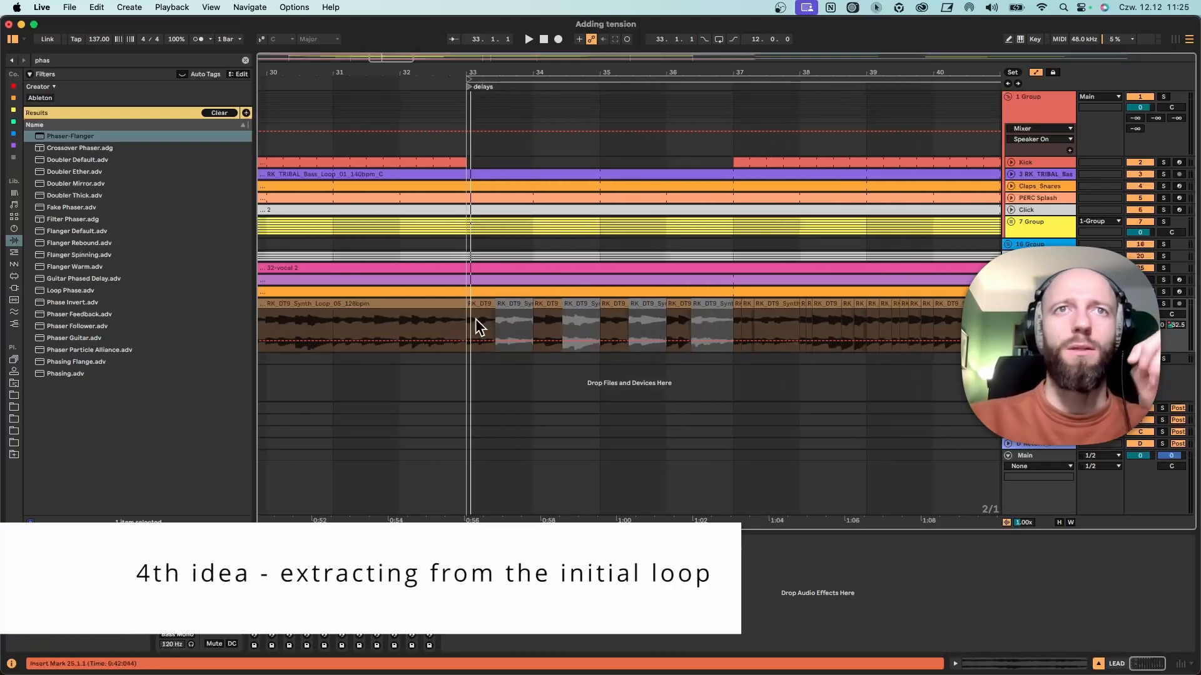
{"action": "left_click", "coordinate": [476, 304]}
{"action": "left_click", "coordinate": [719, 306]}
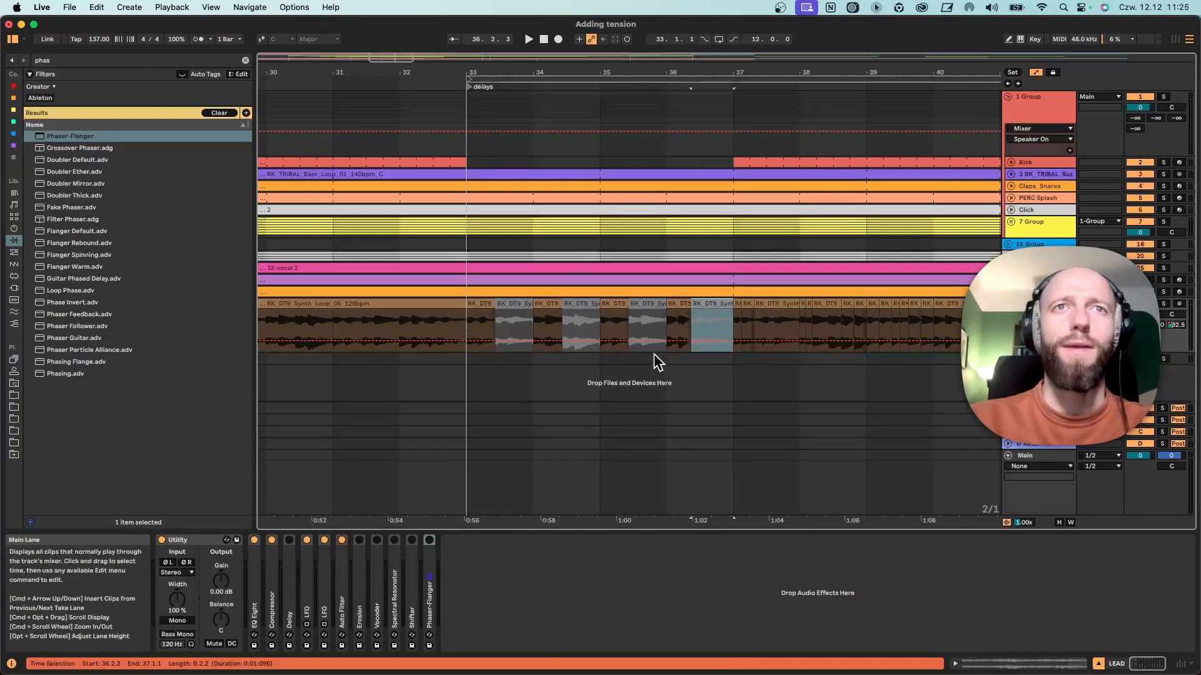
{"action": "left_click", "coordinate": [448, 326]}
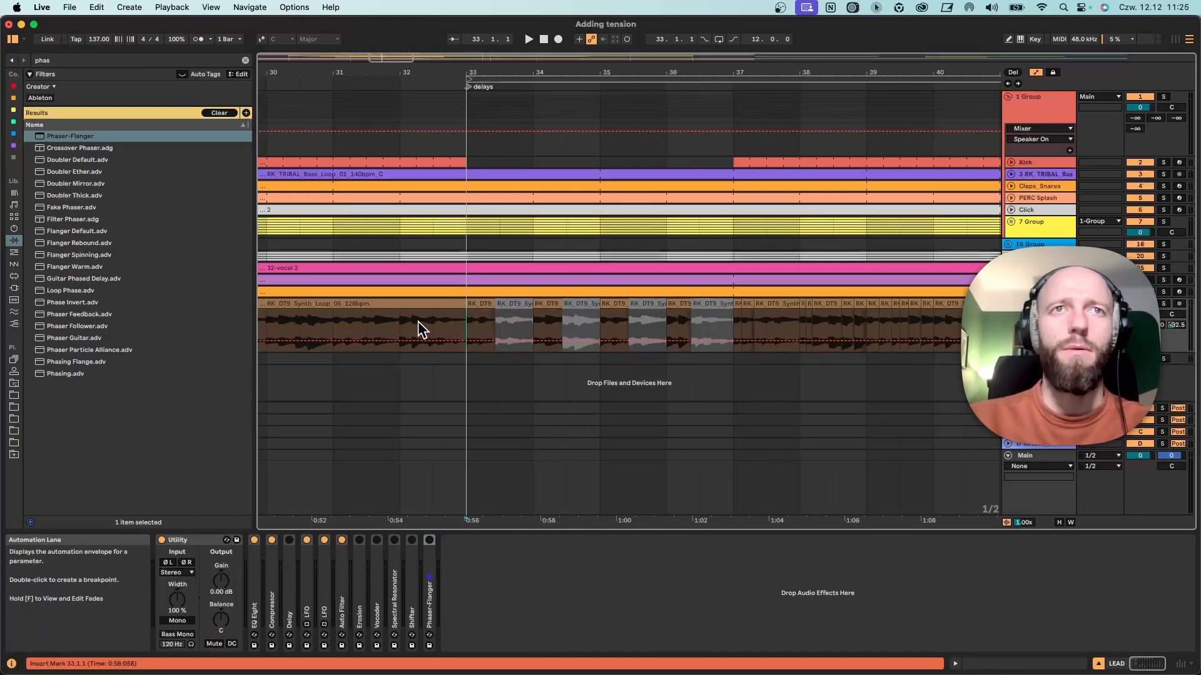
{"action": "left_click", "coordinate": [404, 329]}
{"action": "key", "text": "space"}
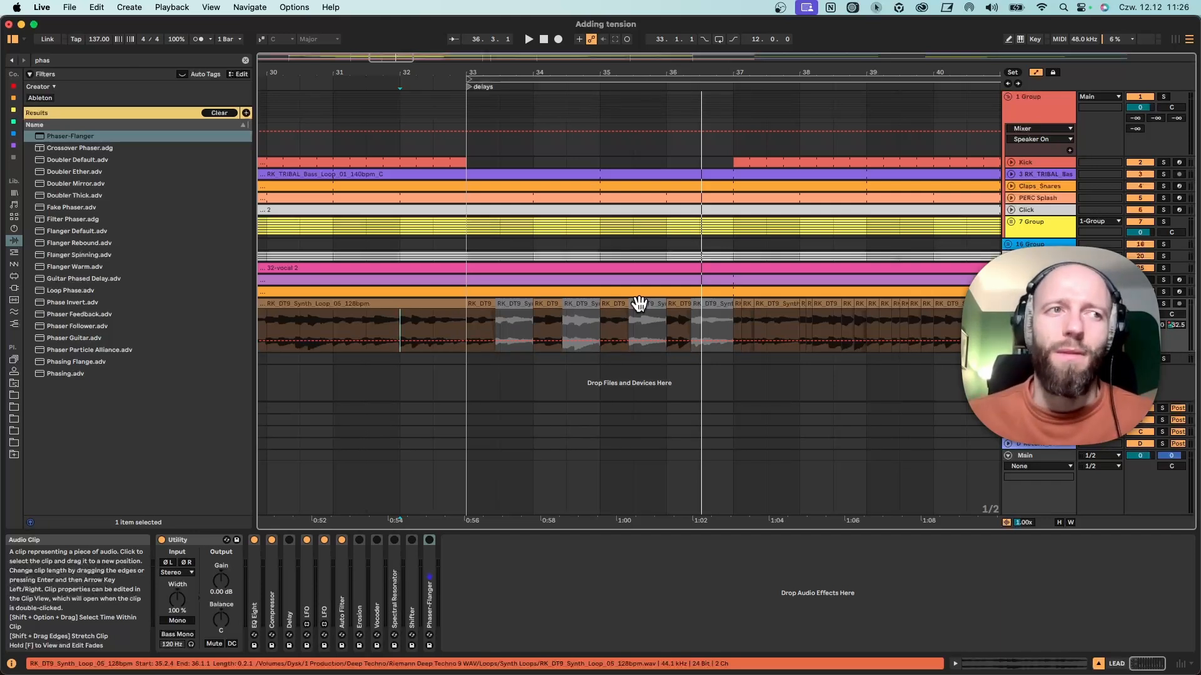
Replay the cut LEAD section from the middle of bar 32 and again from bar 29.
{"action": "left_click", "coordinate": [438, 325]}
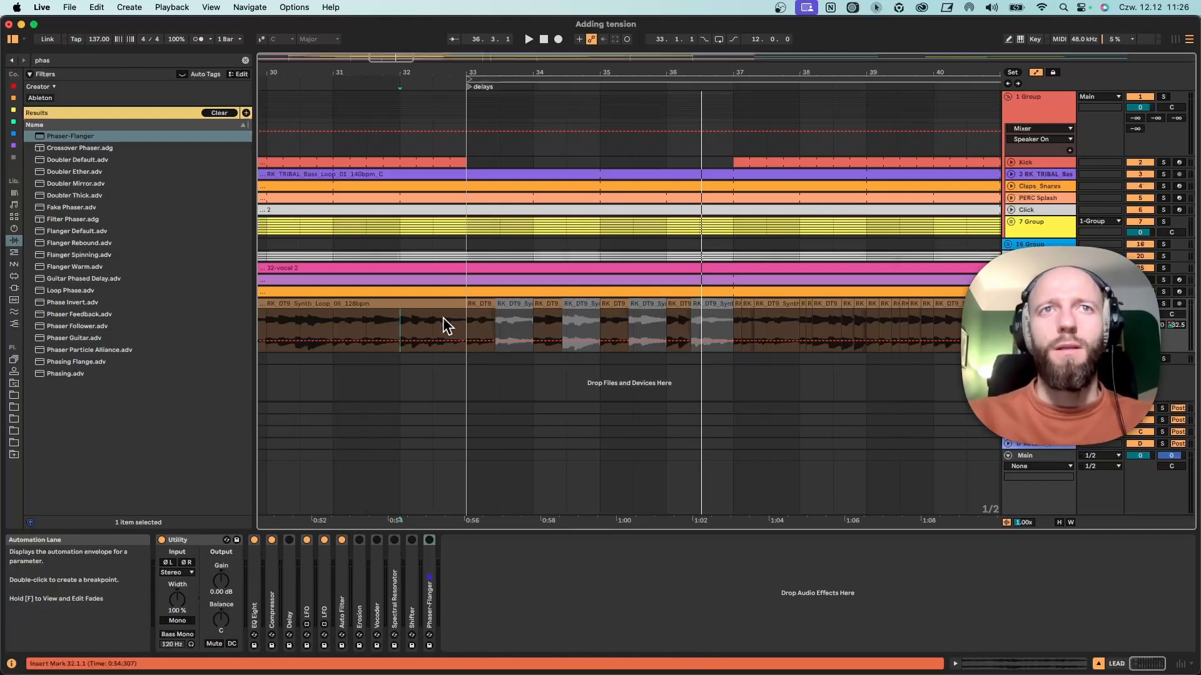
{"action": "key", "text": "space"}
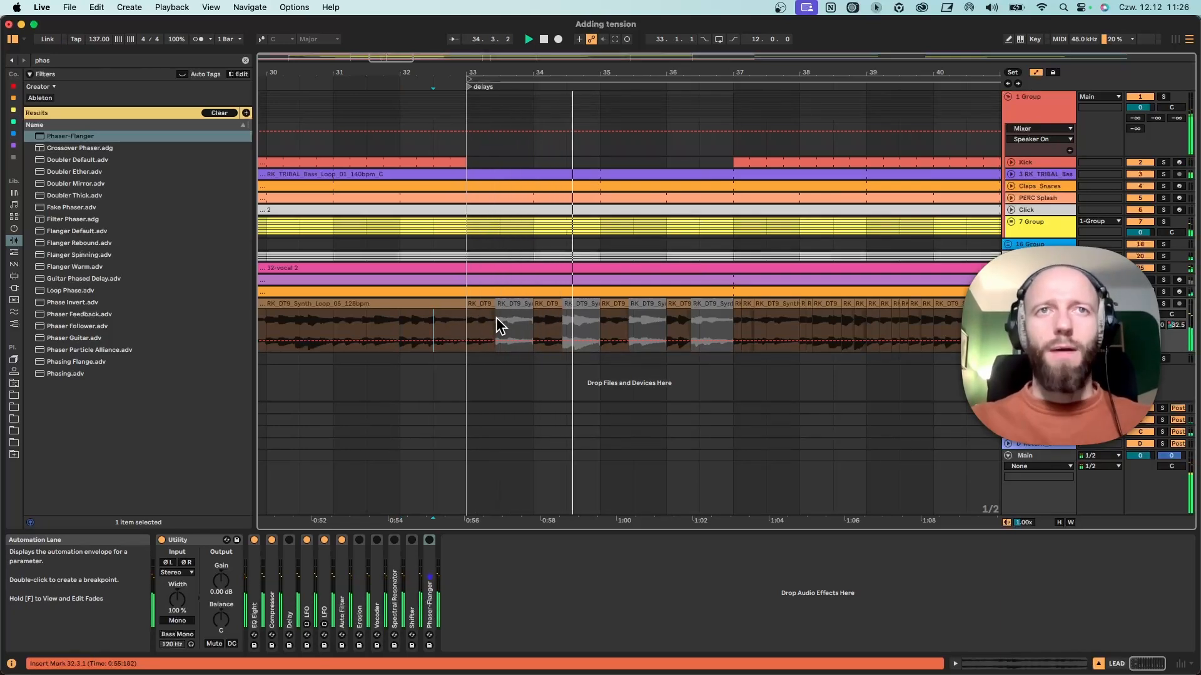
{"action": "key", "text": "space"}
{"action": "left_click_drag", "start_coordinate": [362, 72], "coordinate": [452, 51]}
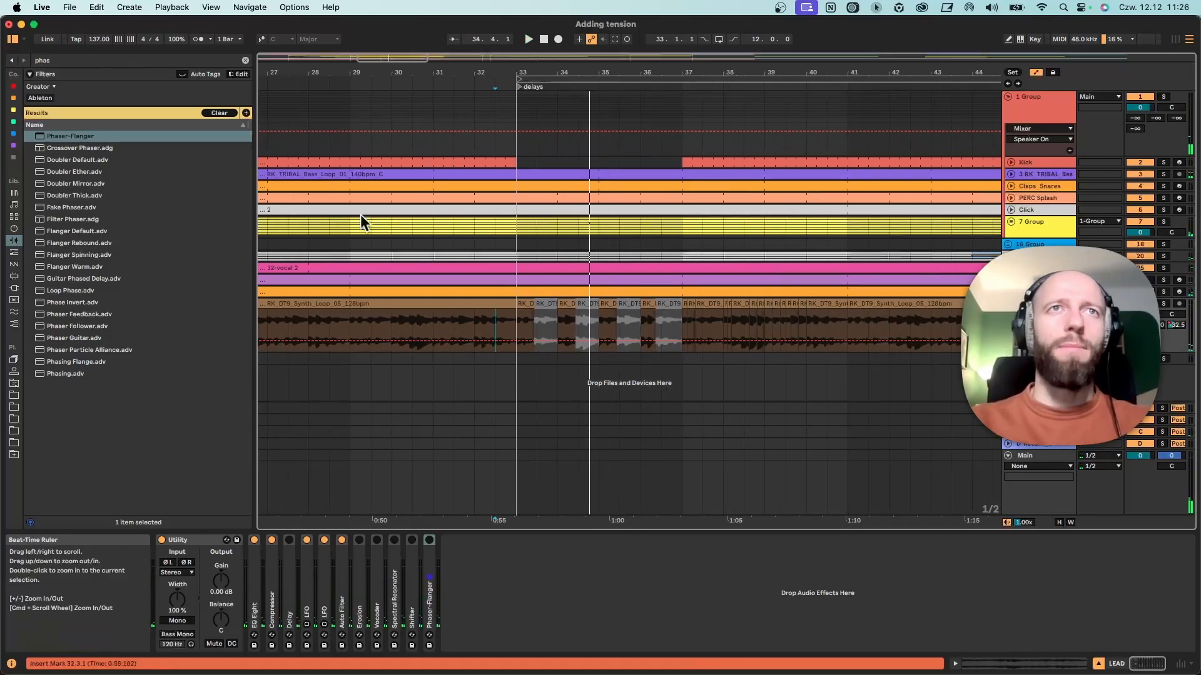
{"action": "left_click", "coordinate": [350, 317]}
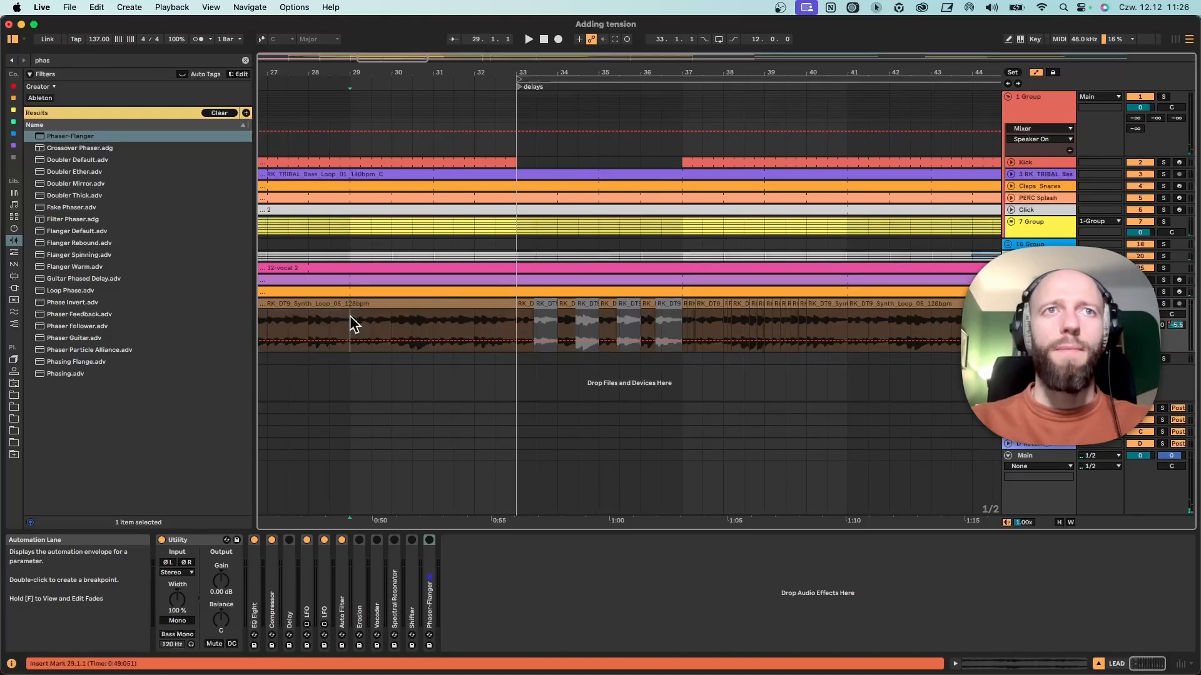
{"action": "key", "text": "space"}
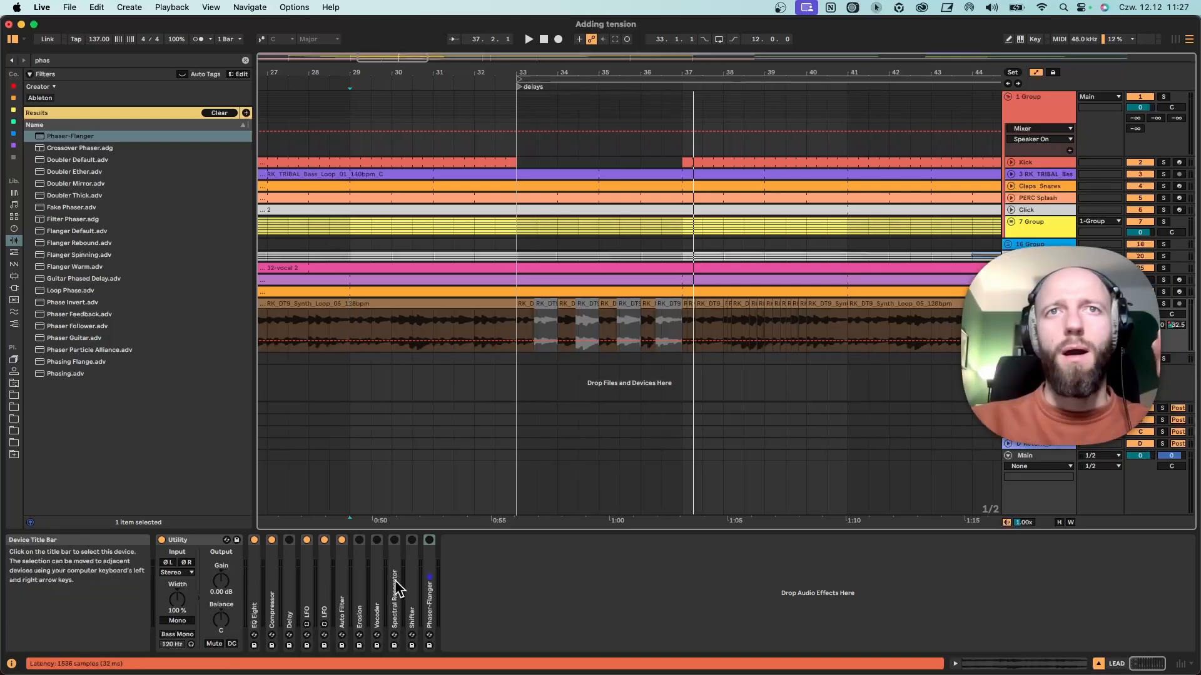
Turn on the LEAD track's Delay and expand it together with the two LFO devices that modulate its delay times.
{"action": "double_click", "coordinate": [290, 579]}
{"action": "left_click", "coordinate": [289, 540]}
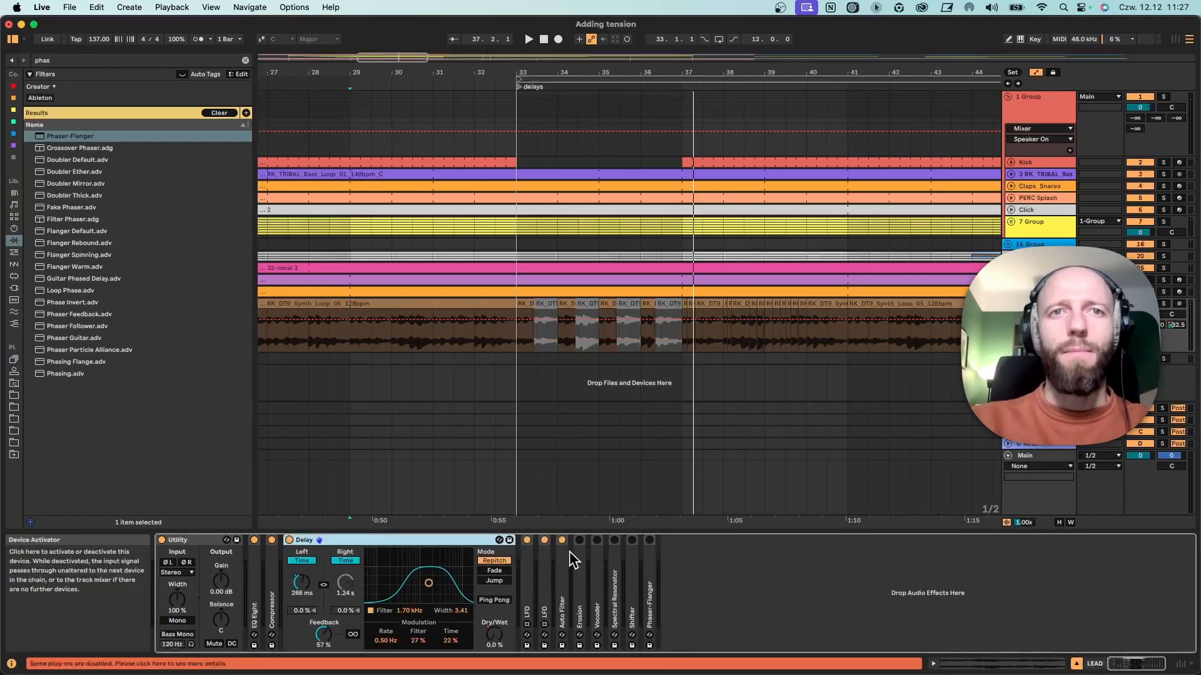
{"action": "double_click", "coordinate": [529, 583]}
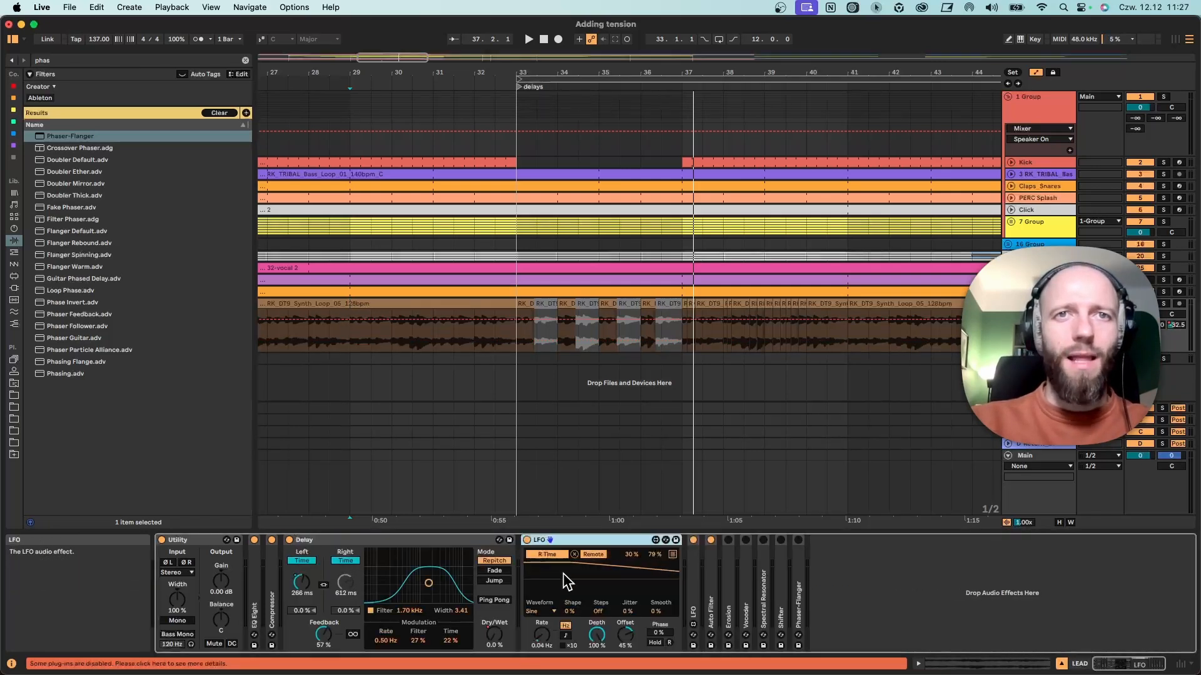
{"action": "double_click", "coordinate": [691, 566]}
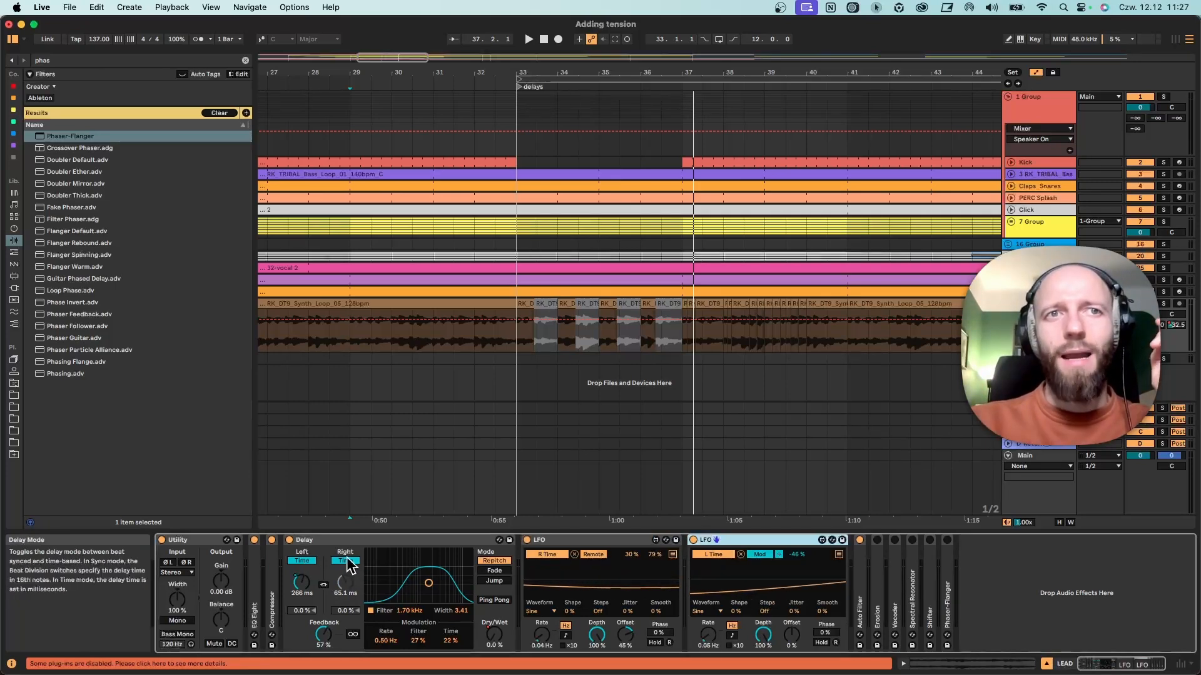
{"action": "left_click", "coordinate": [345, 561]}
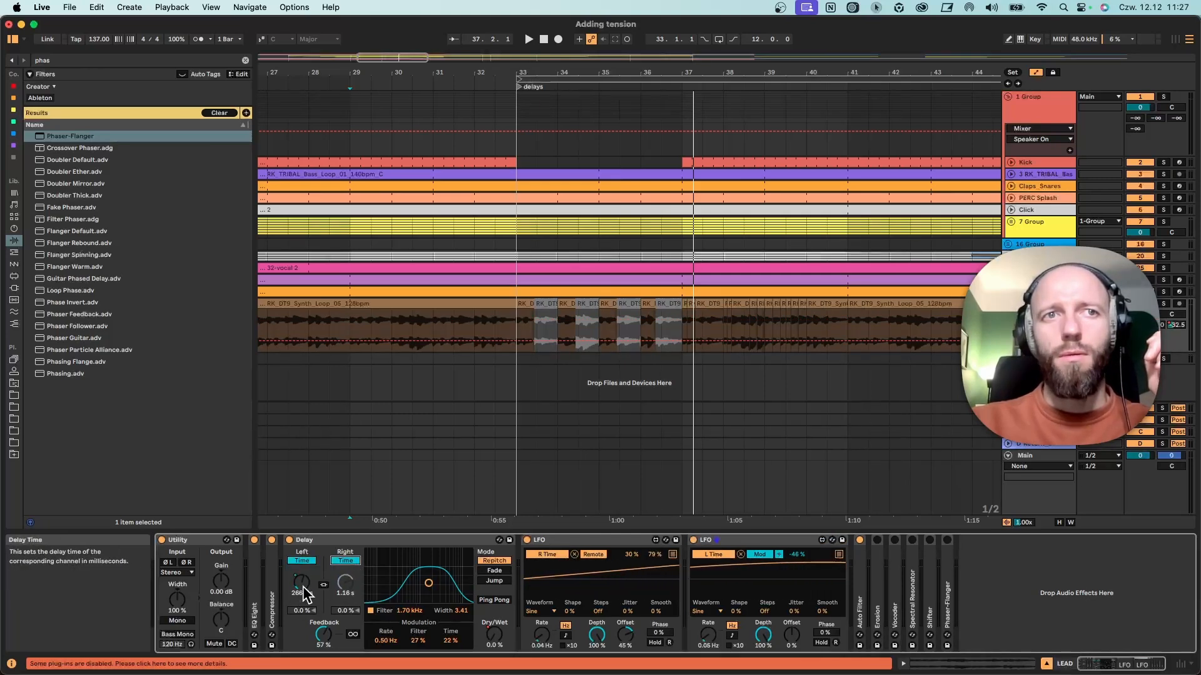
Show the Delay's Dry/Wet automation on the LEAD track, remove the duplicate automation lane and enlarge the track's height.
{"action": "right_click", "coordinate": [494, 644]}
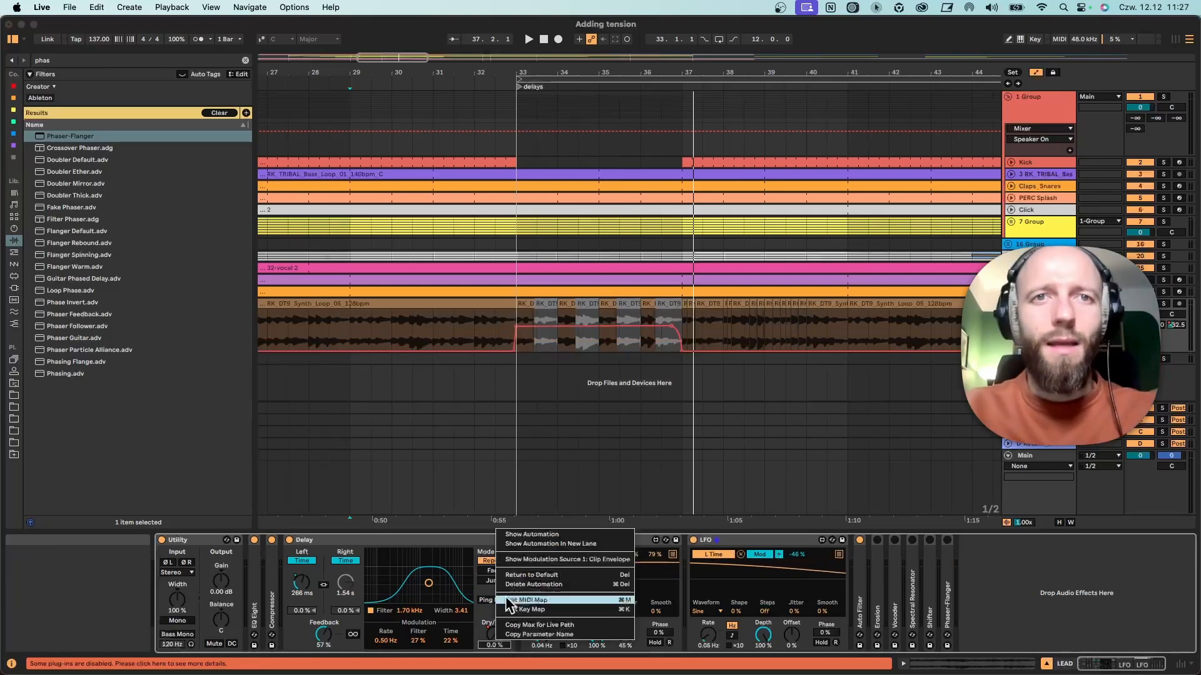
{"action": "left_click", "coordinate": [541, 530]}
{"action": "right_click", "coordinate": [495, 635]}
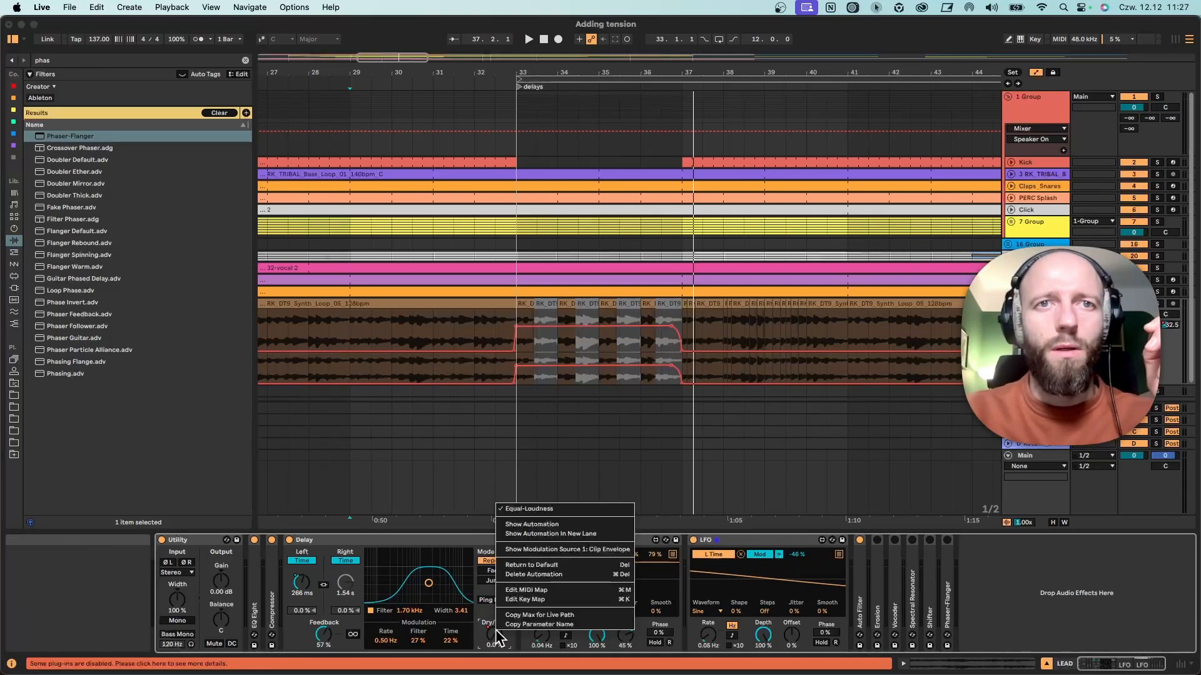
{"action": "left_click", "coordinate": [890, 443]}
{"action": "left_click", "coordinate": [1063, 360]}
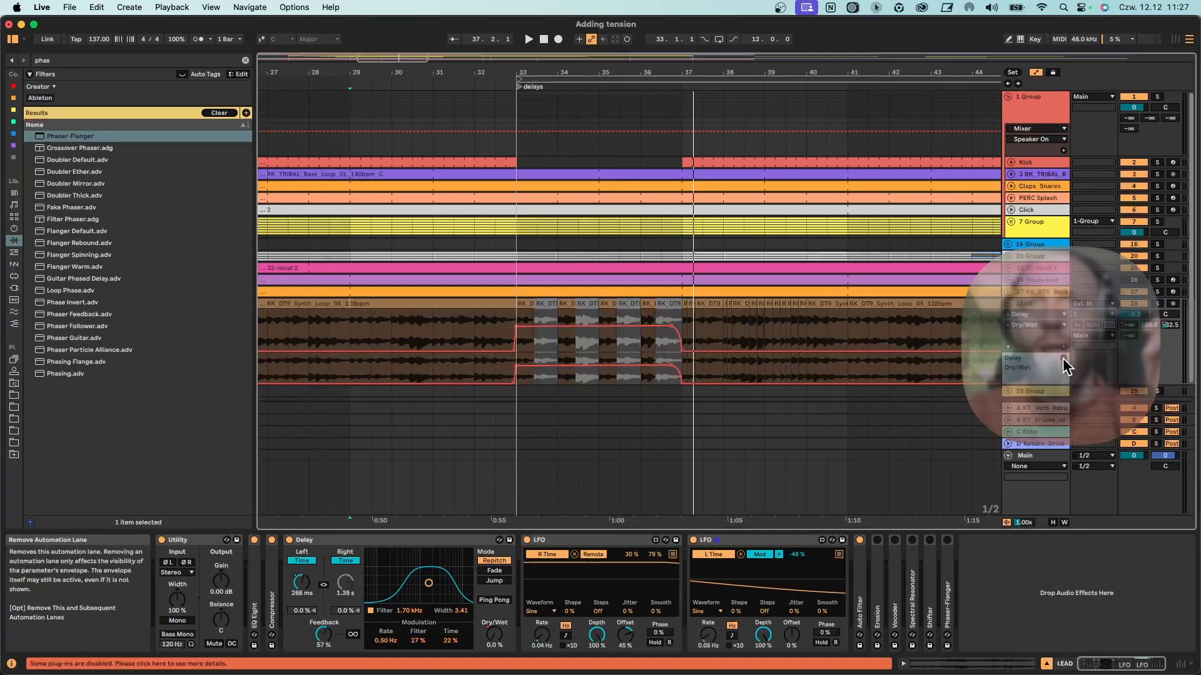
{"action": "left_click_drag", "start_coordinate": [1035, 352], "coordinate": [1033, 416]}
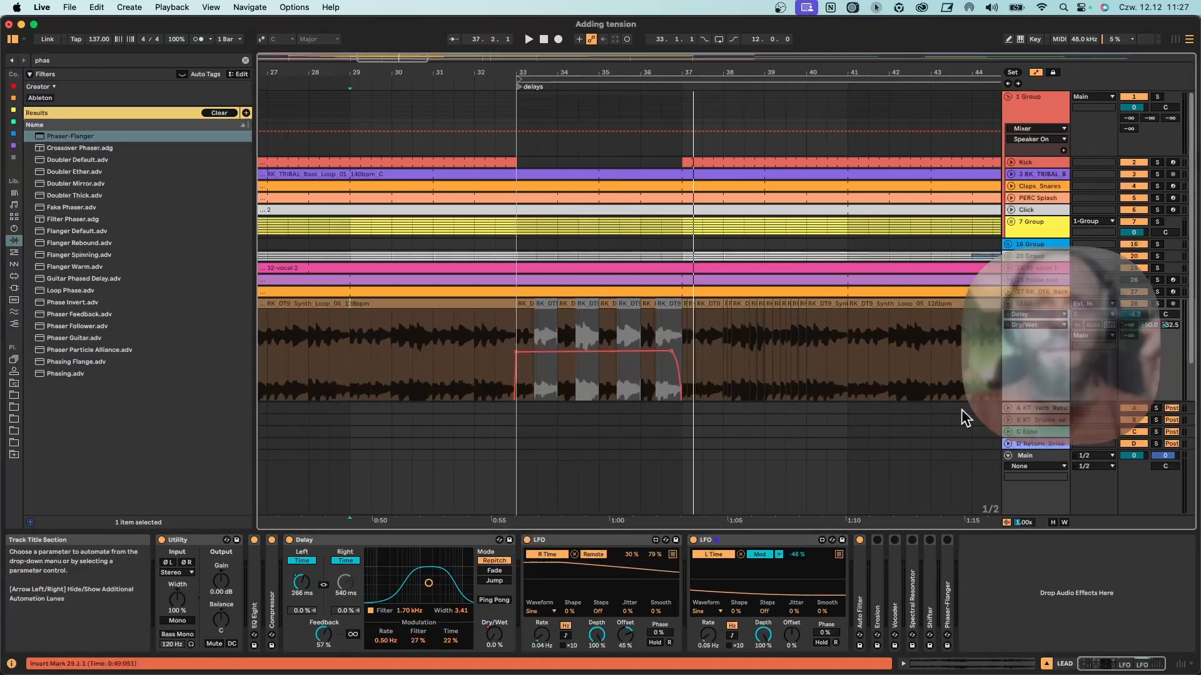
{"action": "scroll", "coordinate": [524, 392], "scroll_direction": "down", "scroll_amount": 3}
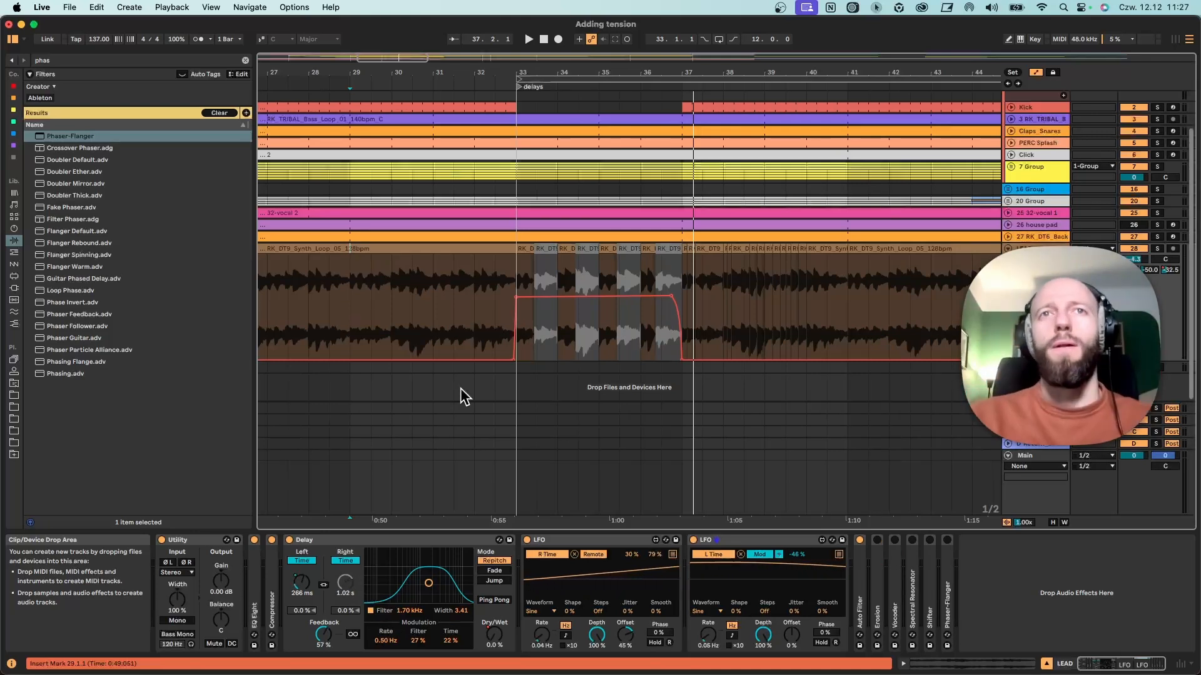
Solo the LEAD track and listen to the delay section from the middle of bar 31.
{"action": "left_click", "coordinate": [1157, 248]}
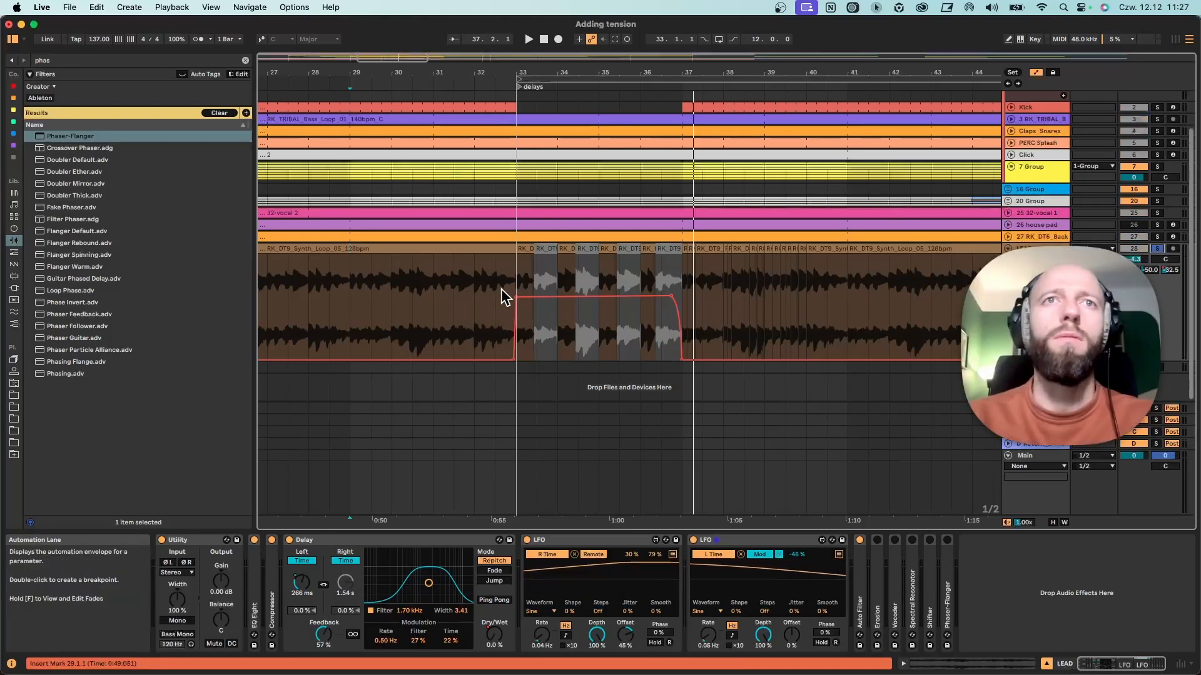
{"action": "key", "text": "space"}
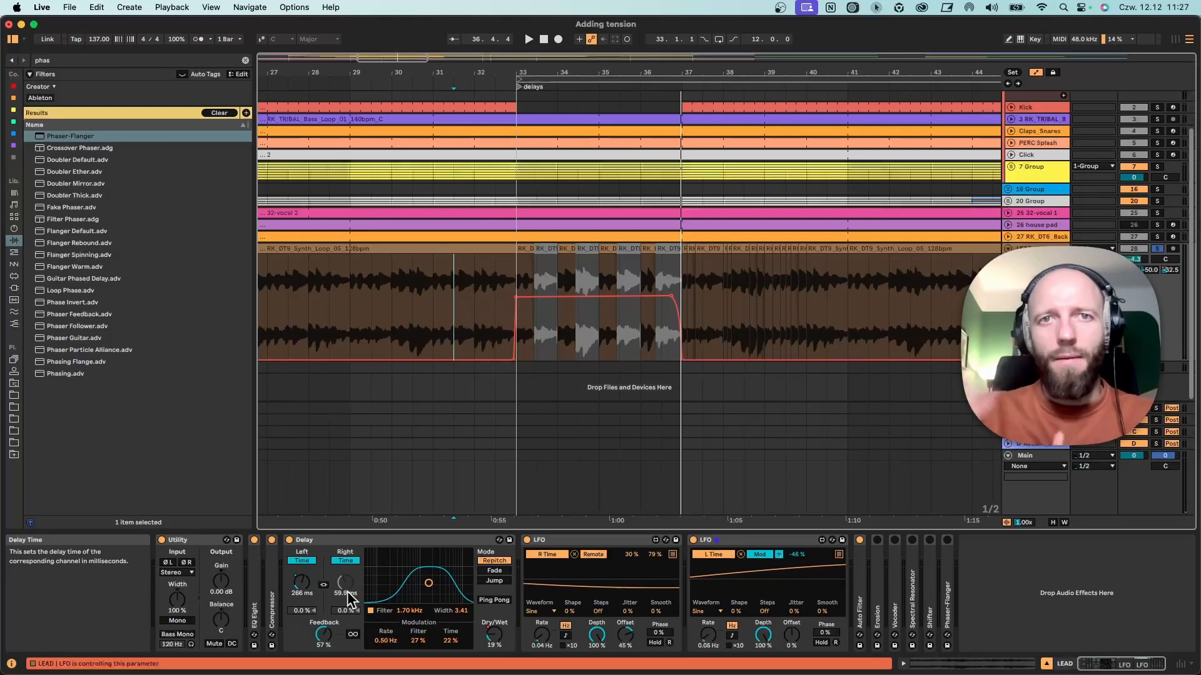
Set the two LFO rates to 0.11 Hz and 0.10 Hz and audition the delay section soloed and in the full mix.
{"action": "left_click_drag", "start_coordinate": [541, 635], "coordinate": [542, 629]}
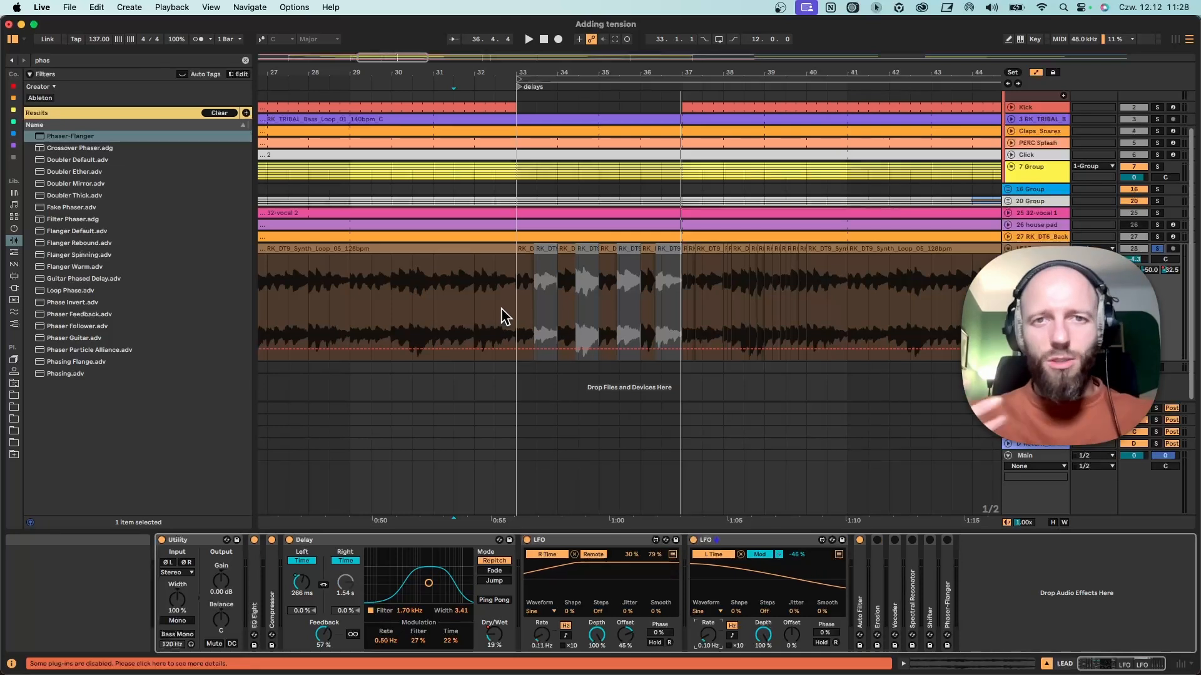
{"action": "key", "text": "space"}
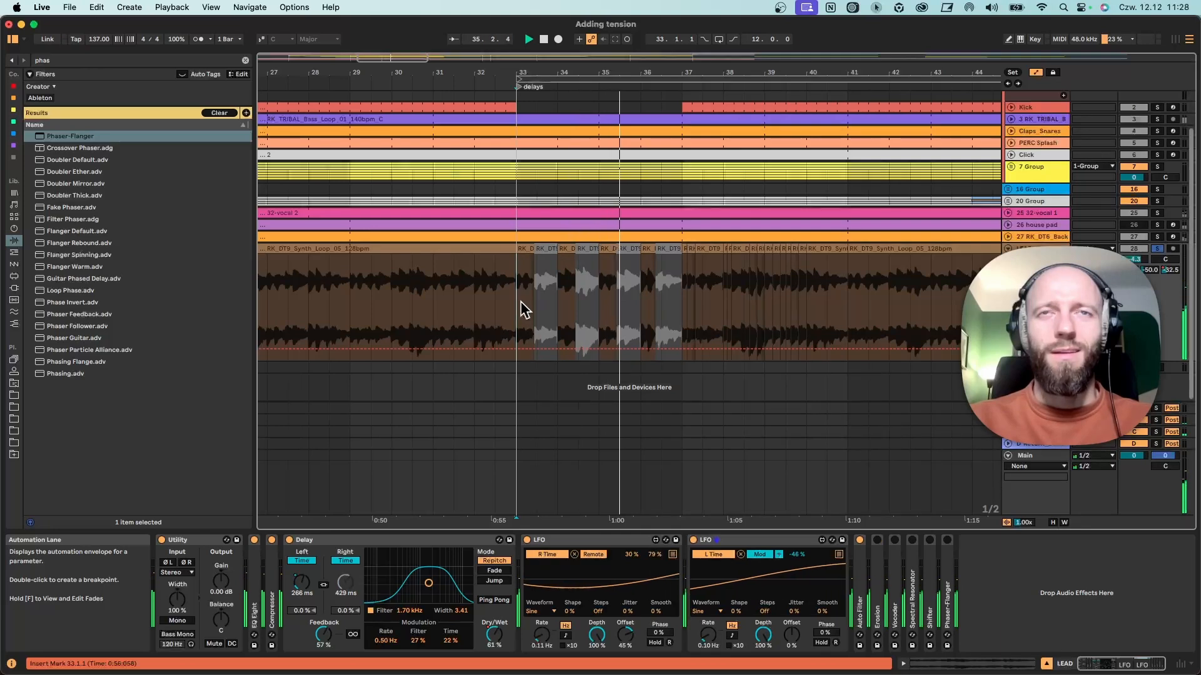
{"action": "key", "text": "space"}
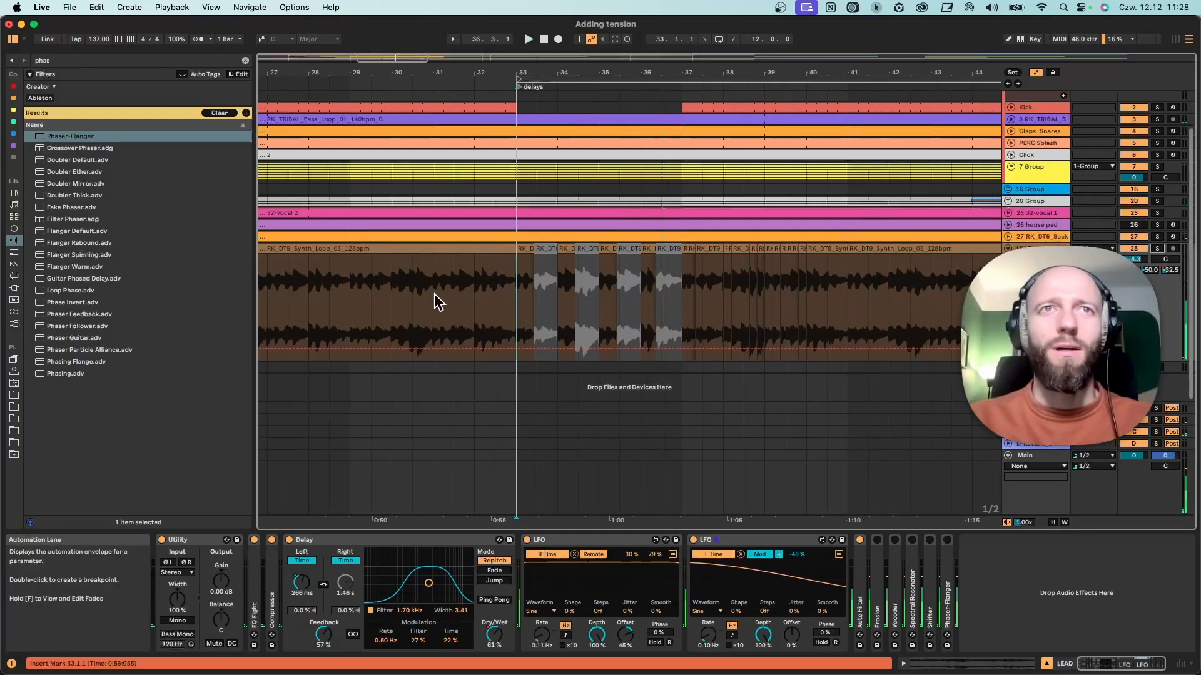
{"action": "key", "text": "space"}
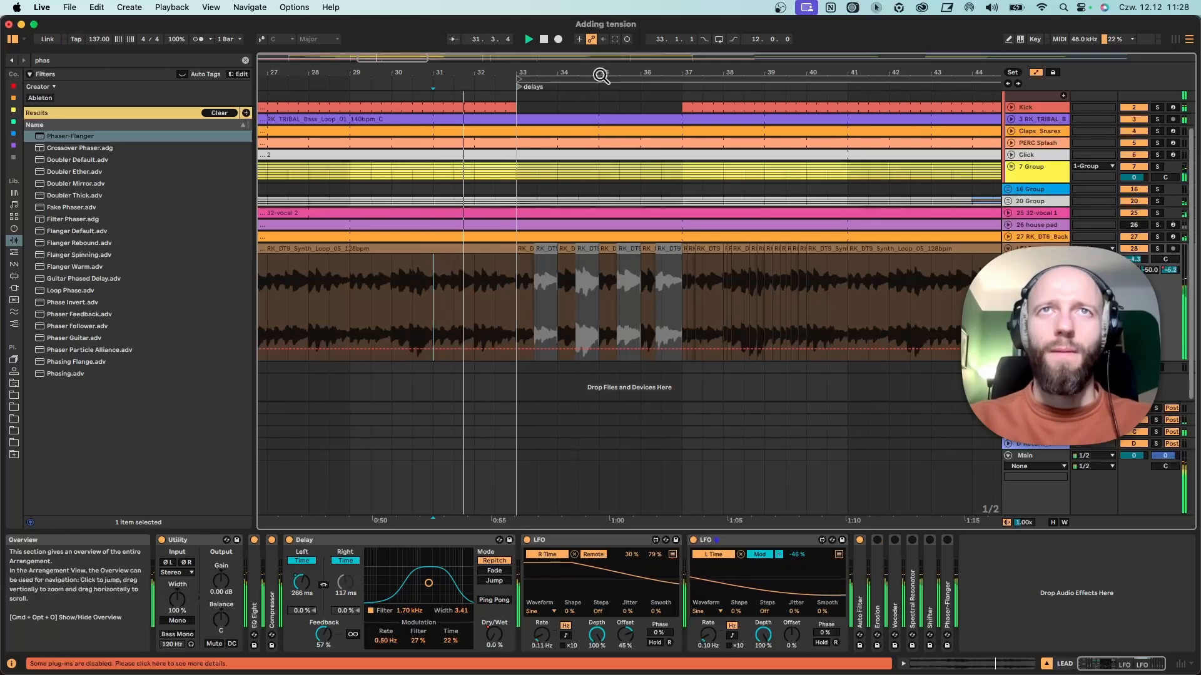
{"action": "left_click_drag", "start_coordinate": [600, 72], "coordinate": [528, 74]}
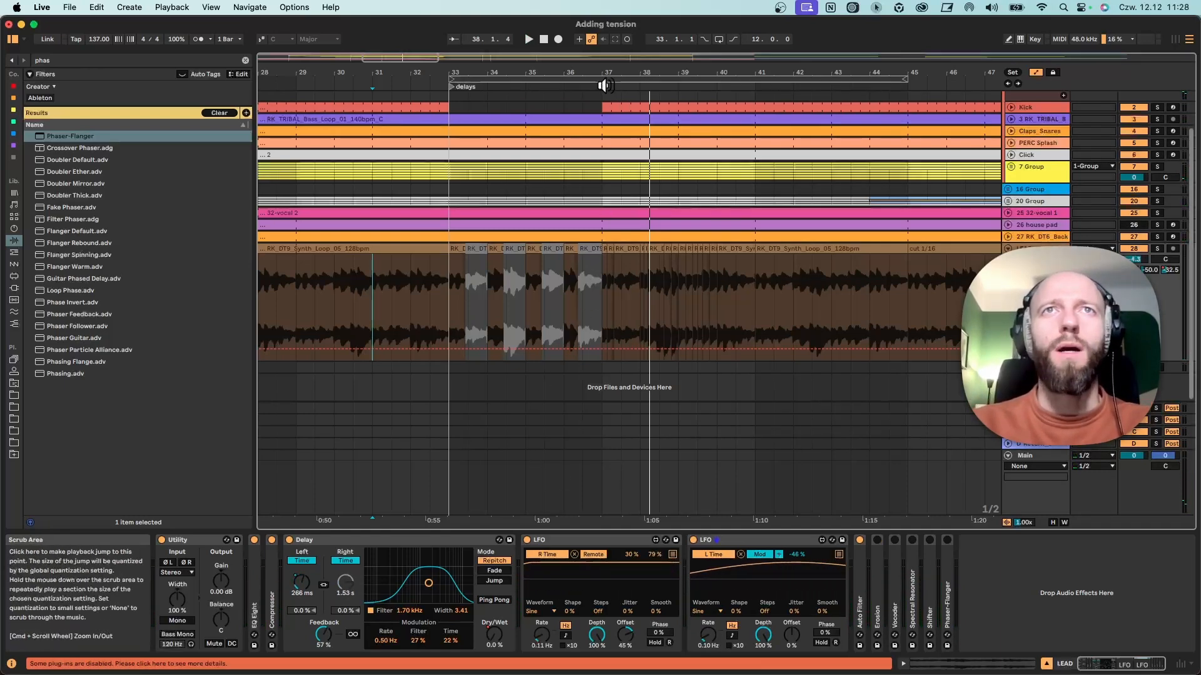
Add a locator named "cut loop" and align it to bar 37.
{"action": "right_click", "coordinate": [605, 86]}
{"action": "left_click", "coordinate": [622, 118]}
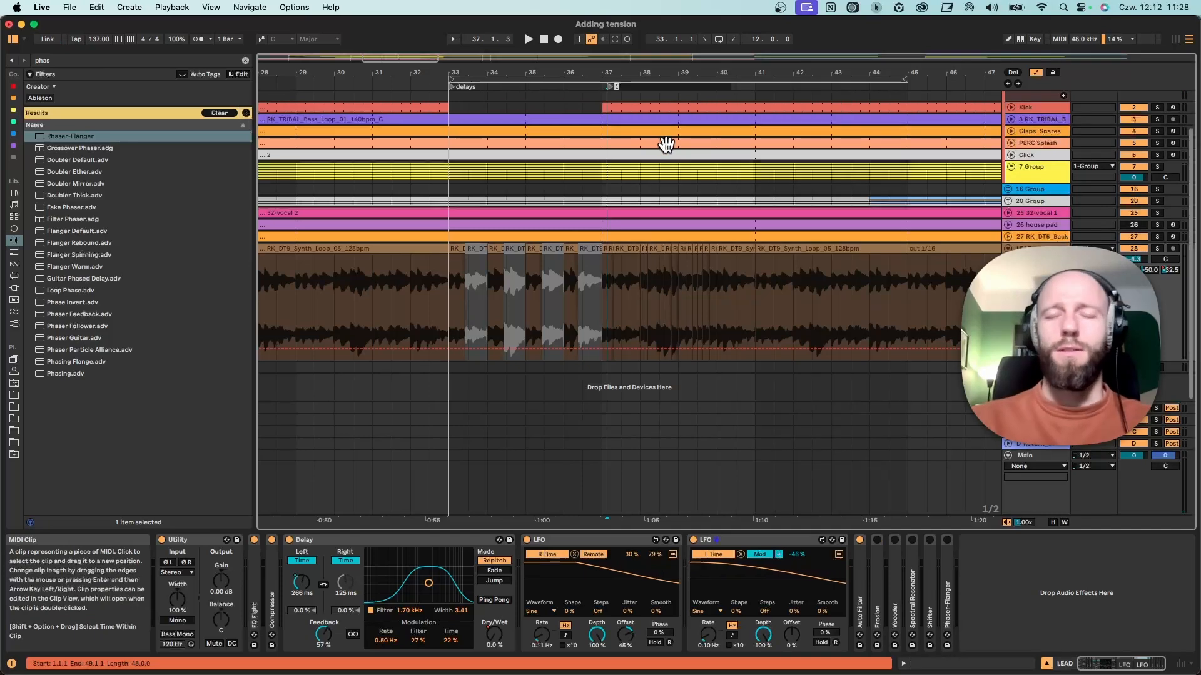
{"action": "left_click_drag", "start_coordinate": [611, 88], "coordinate": [605, 89]}
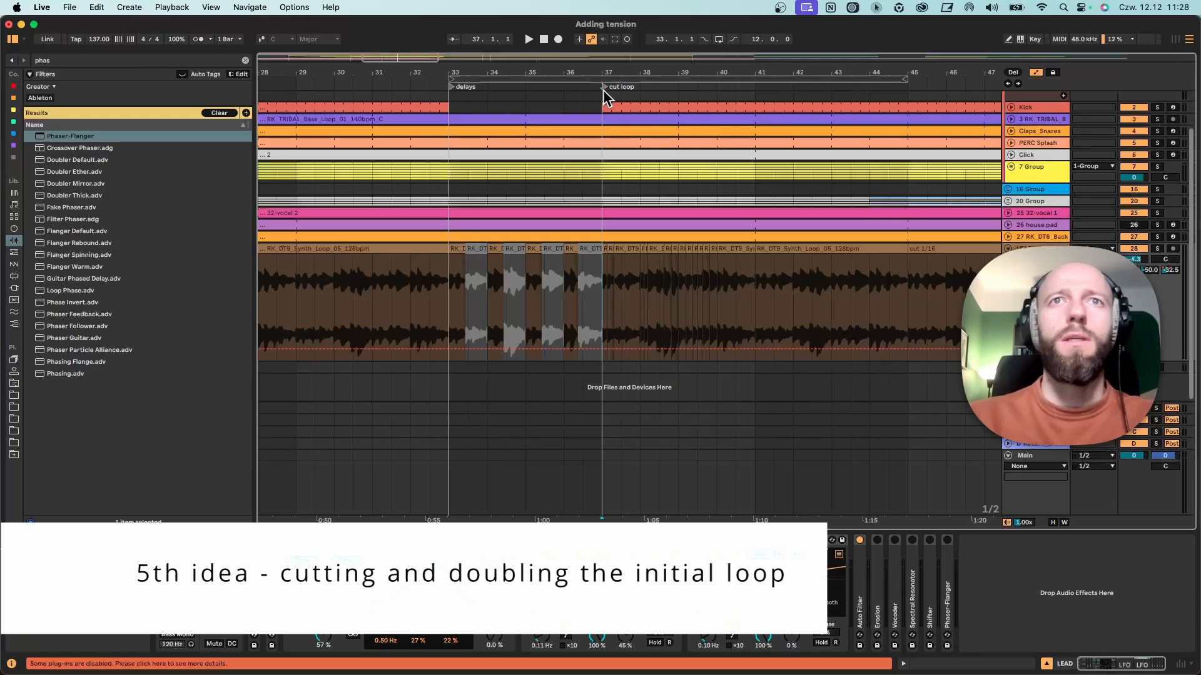
{"action": "left_click_drag", "start_coordinate": [643, 74], "coordinate": [586, 74]}
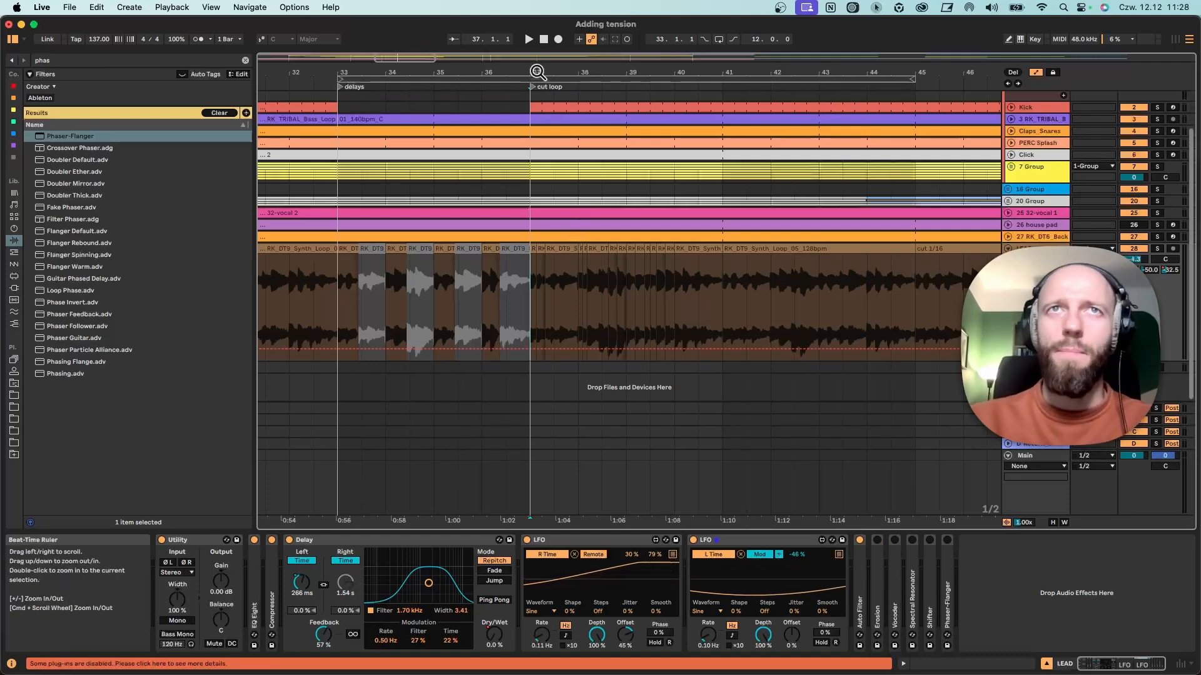
Listen to the cut loop section of the LEAD track from bar 37.
{"action": "left_click_drag", "start_coordinate": [539, 74], "coordinate": [456, 73]}
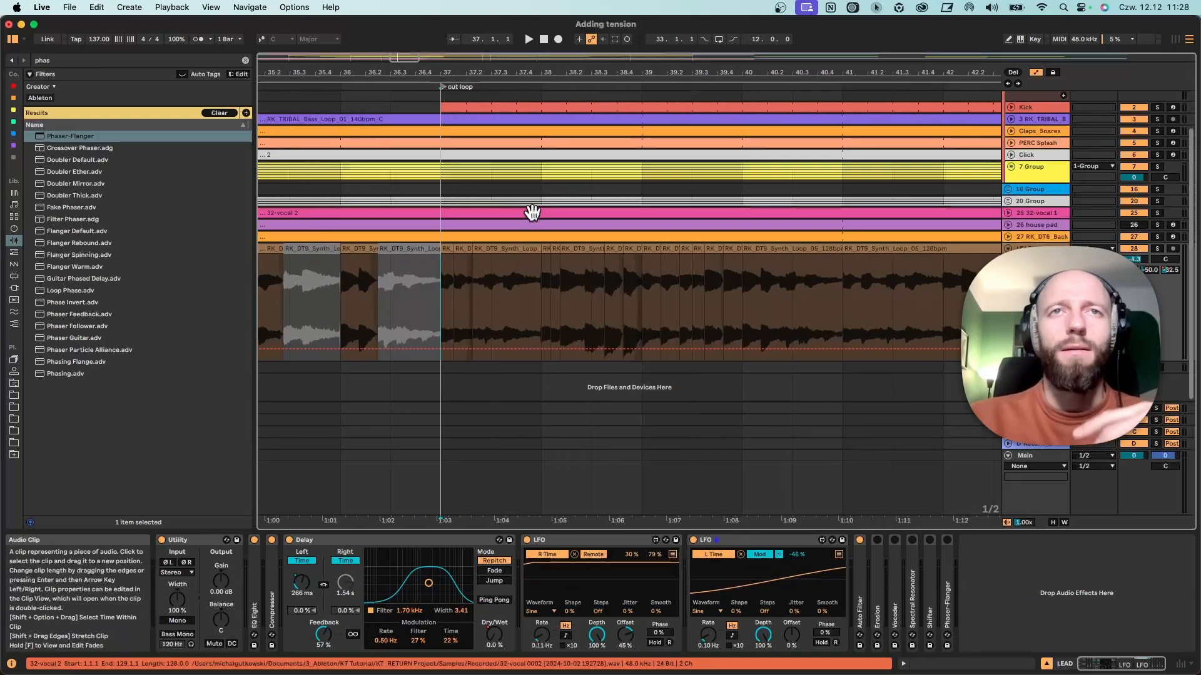
{"action": "left_click", "coordinate": [448, 250]}
{"action": "key", "text": "space"}
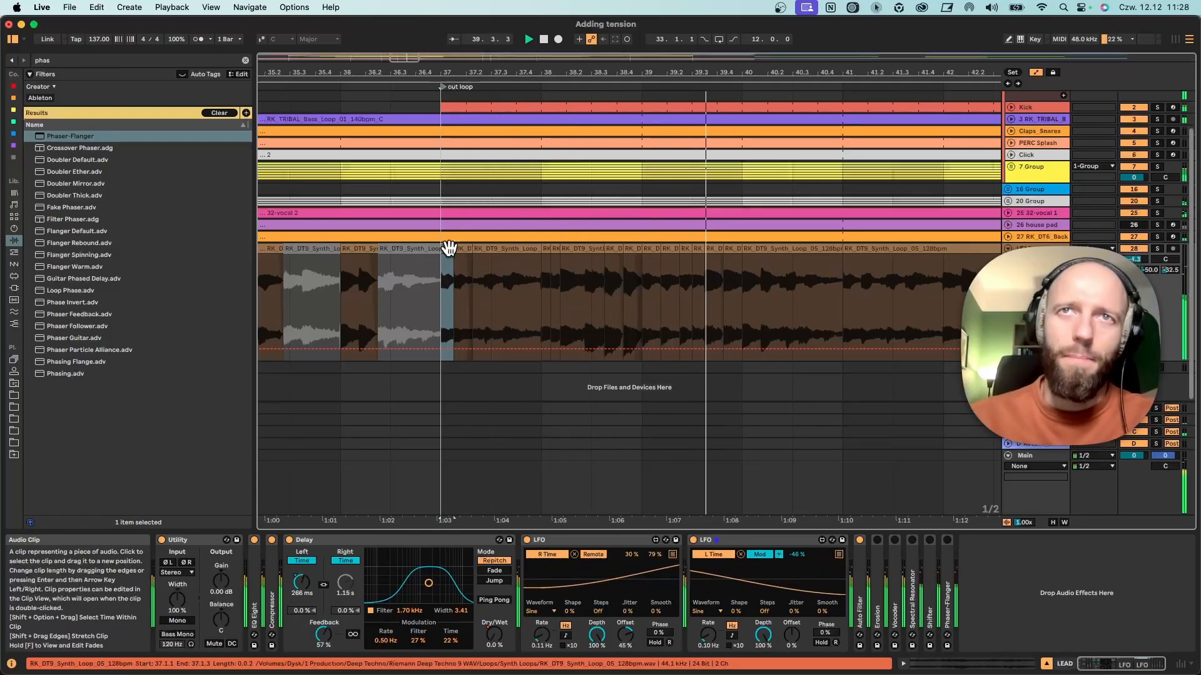
{"action": "key", "text": "space"}
Turn on arrangement looping with the loop ending at bar 45 and play the section from bar 41.
{"action": "left_click_drag", "start_coordinate": [752, 72], "coordinate": [664, 67]}
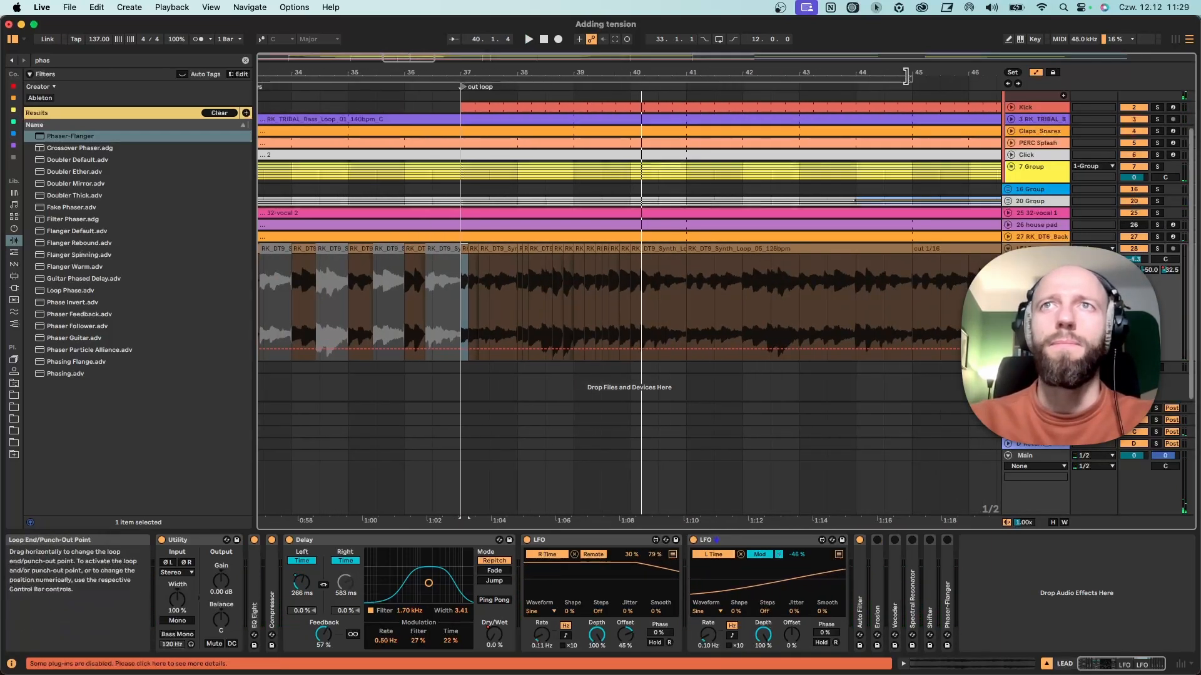
{"action": "left_click", "coordinate": [1130, 168]}
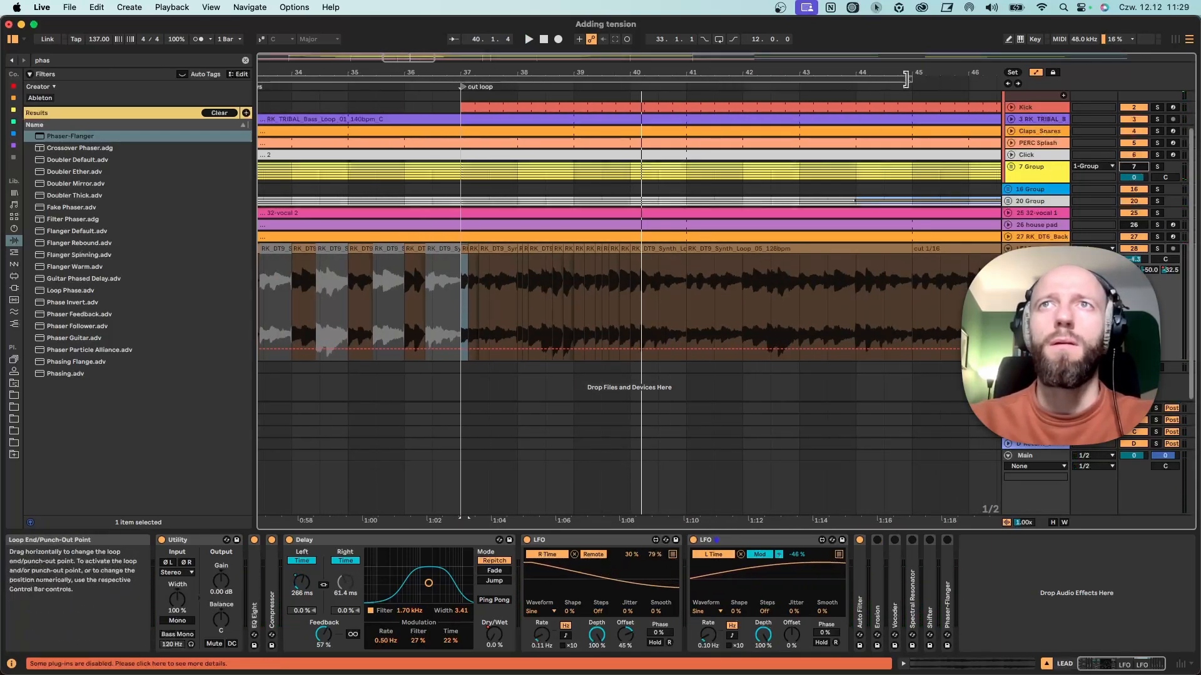
{"action": "left_click_drag", "start_coordinate": [901, 82], "coordinate": [801, 97]}
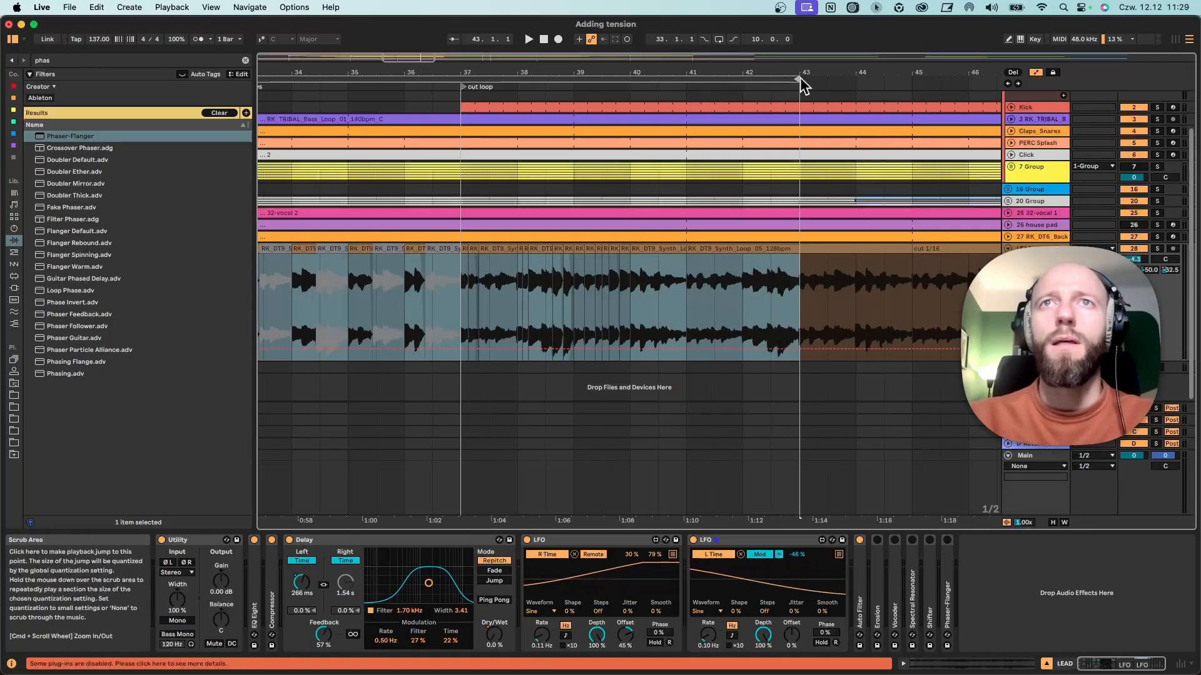
{"action": "left_click_drag", "start_coordinate": [794, 80], "coordinate": [901, 80]}
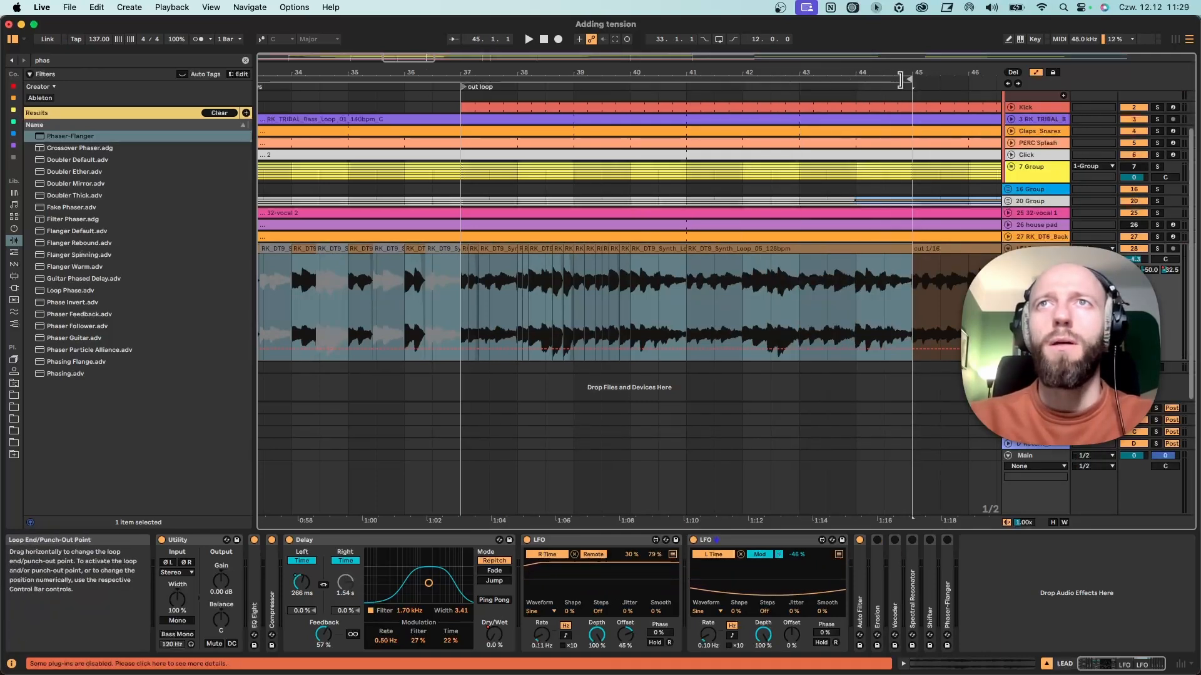
{"action": "left_click", "coordinate": [687, 279]}
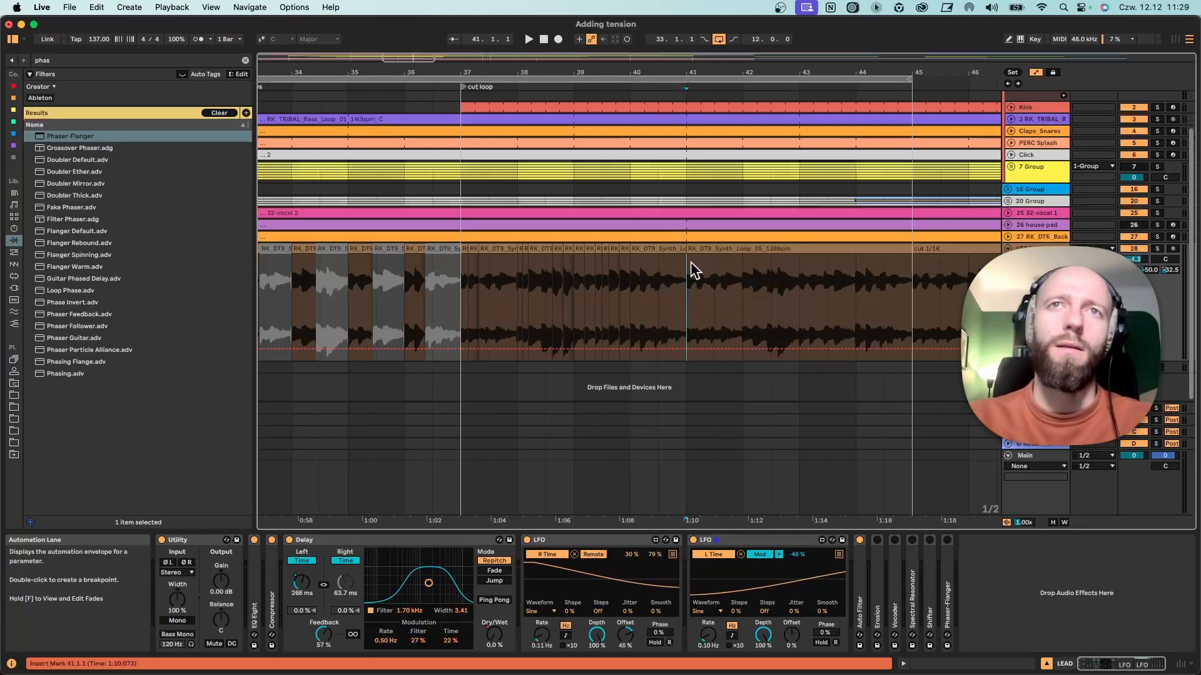
{"action": "key", "text": "space"}
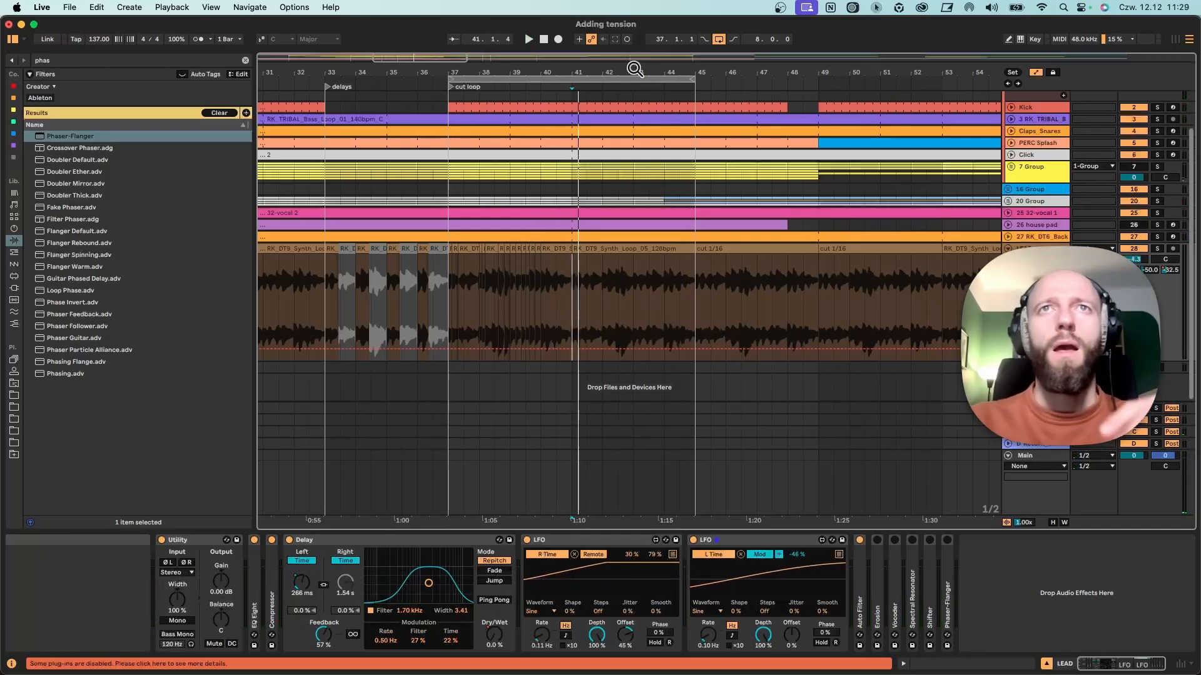
Move the loop to bars 41–49 and open the cut 1/16 clip that starts at bar 45.
{"action": "left_click_drag", "start_coordinate": [633, 70], "coordinate": [592, 65]}
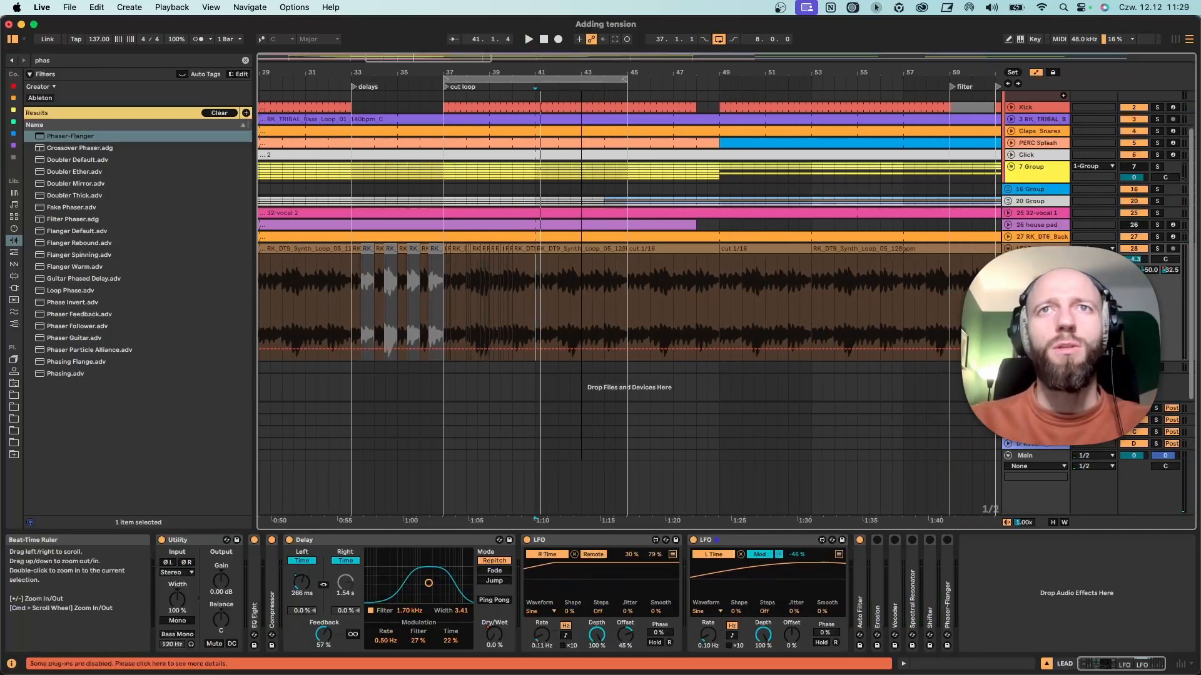
{"action": "left_click", "coordinate": [674, 250]}
{"action": "left_click_drag", "start_coordinate": [530, 77], "coordinate": [627, 75]}
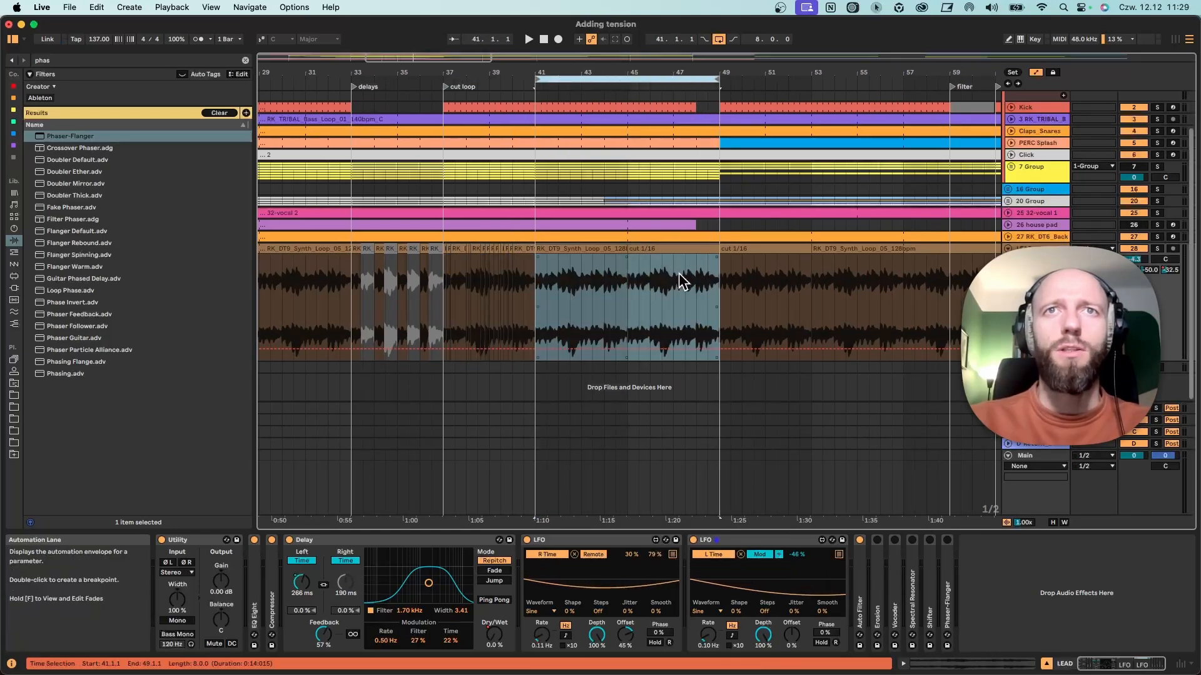
{"action": "double_click", "coordinate": [668, 252]}
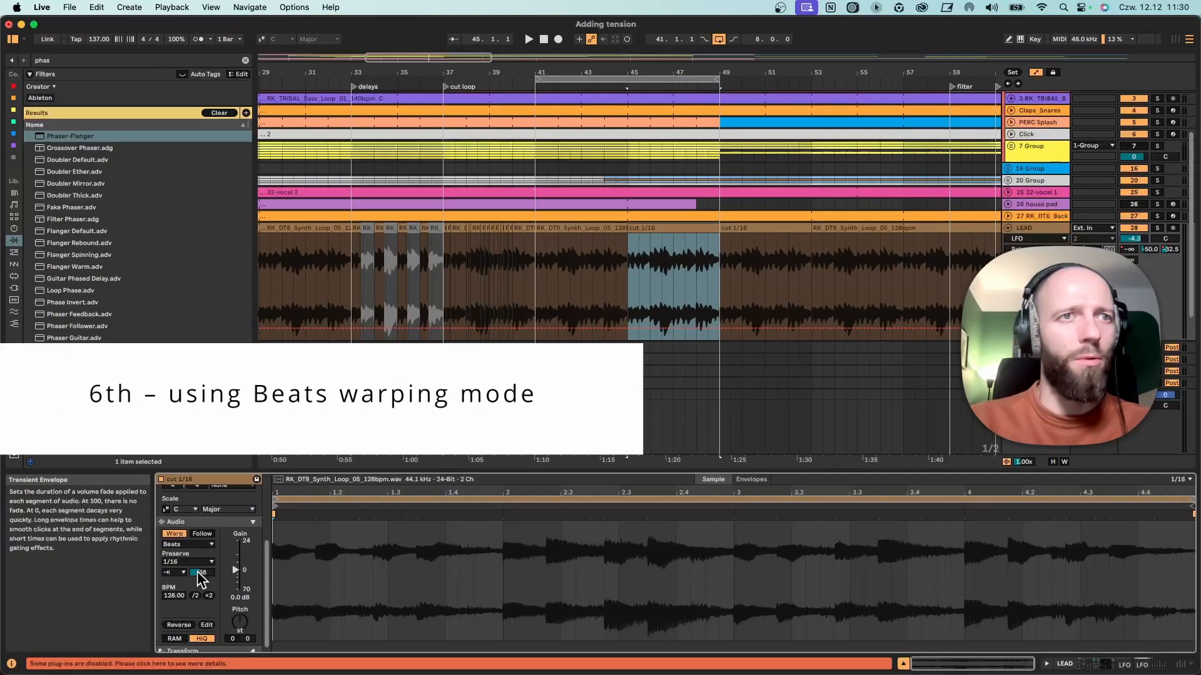
Examine the clip's Beats warp mode, its 1/16 Preserve setting and the transient loop mode options.
{"action": "left_click", "coordinate": [188, 545]}
{"action": "left_click", "coordinate": [201, 554]}
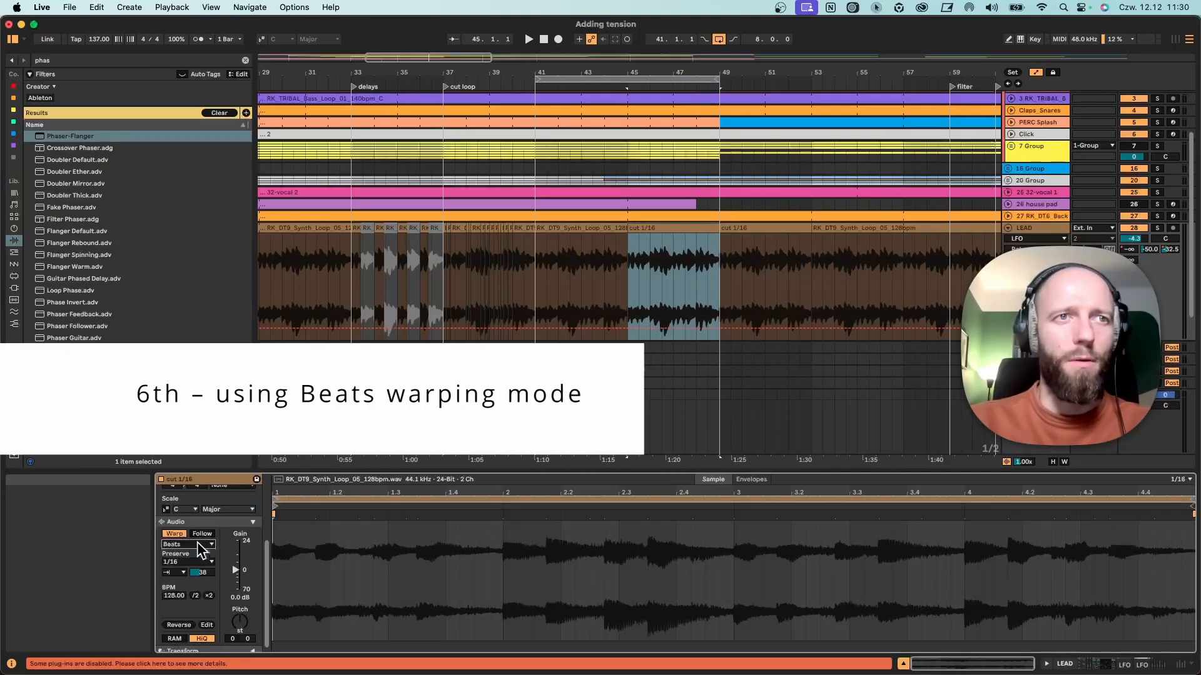
{"action": "left_click", "coordinate": [187, 561]}
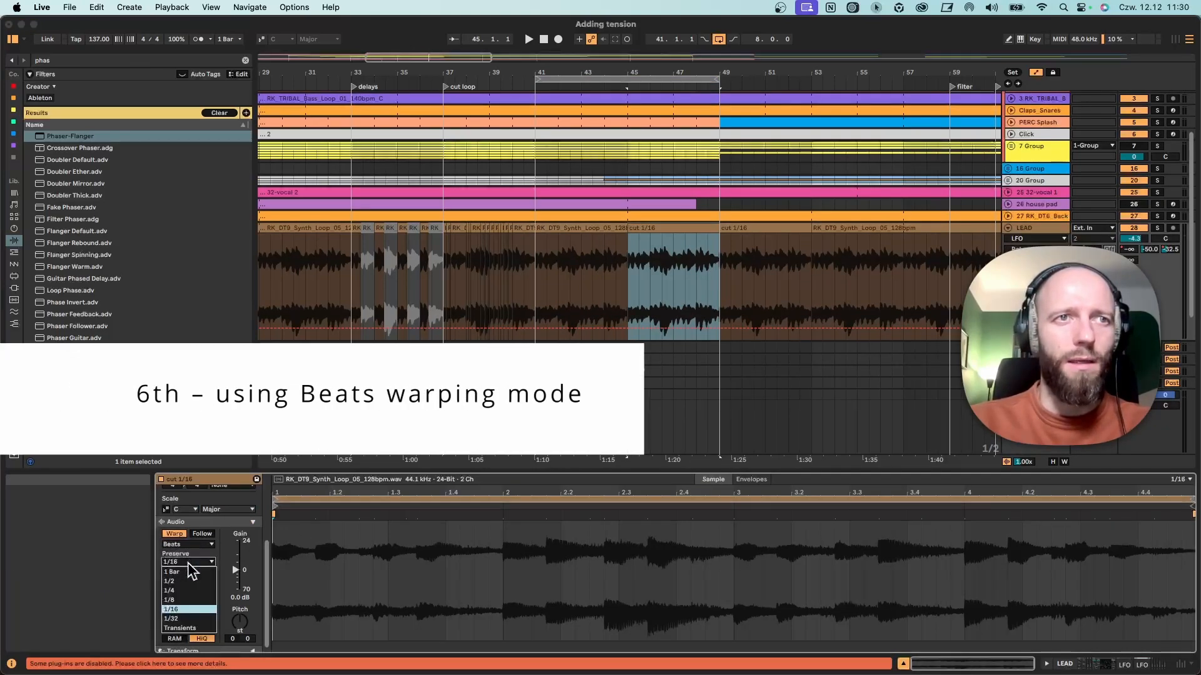
{"action": "left_click", "coordinate": [202, 558]}
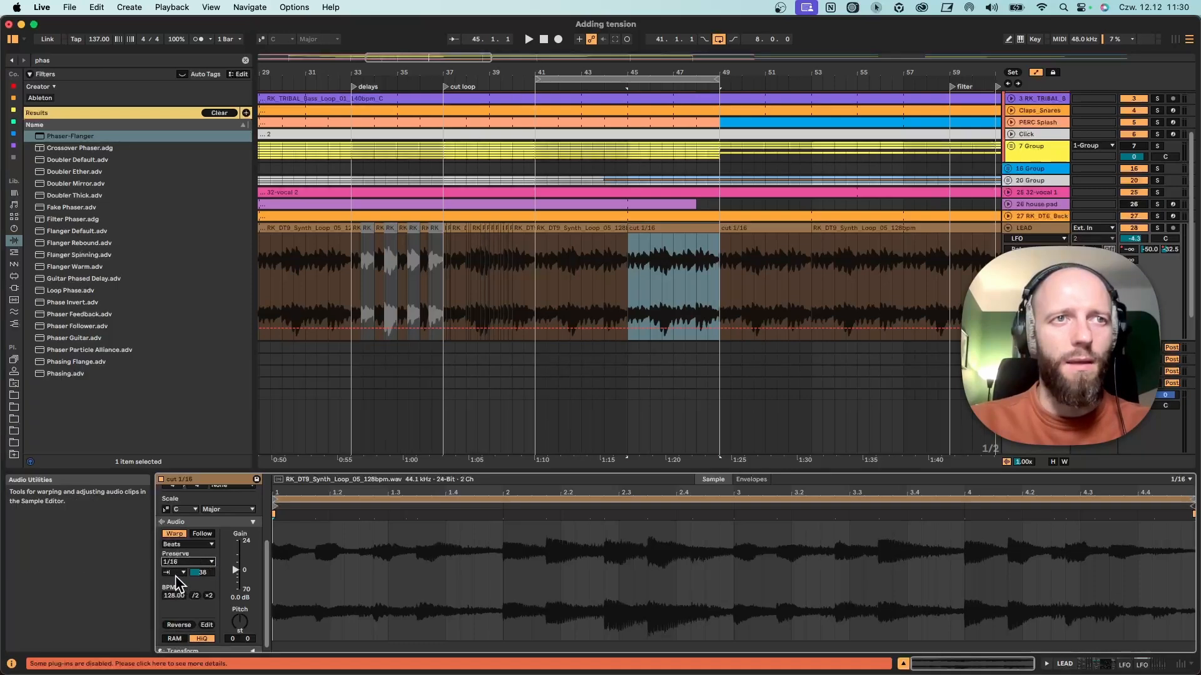
{"action": "left_click", "coordinate": [175, 572]}
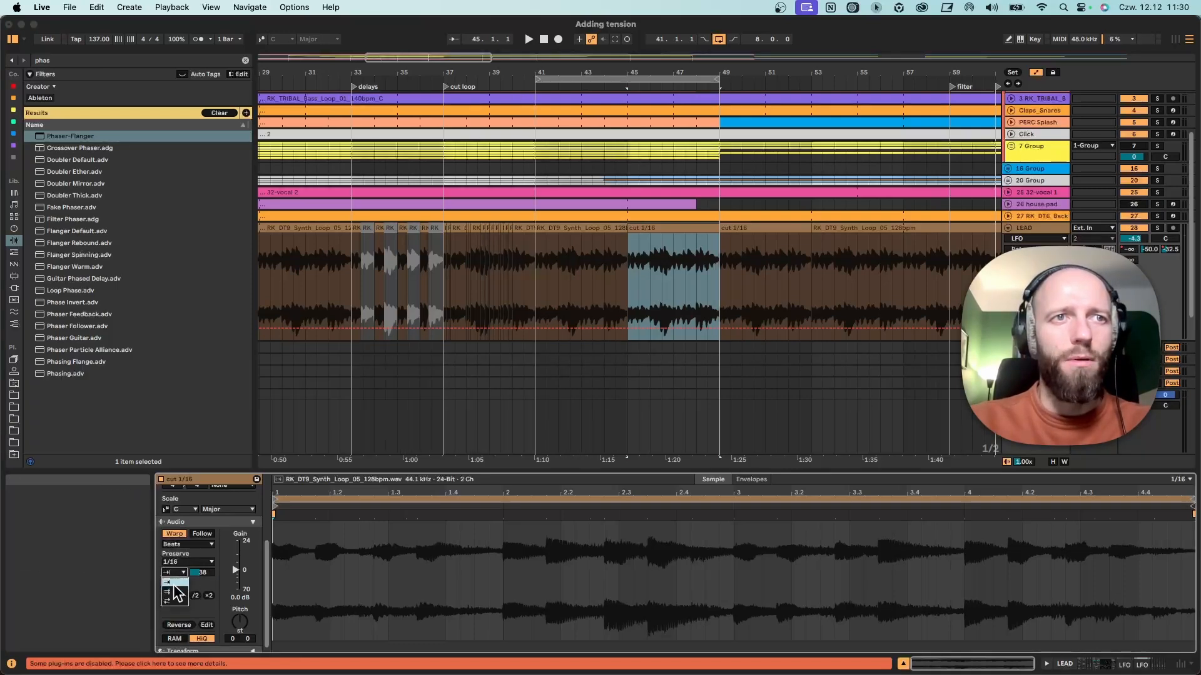
{"action": "left_click", "coordinate": [206, 579]}
Audition the clip's transient envelope at 100 and at shorter values, and set it to 53.
{"action": "left_click_drag", "start_coordinate": [202, 573], "coordinate": [202, 533]}
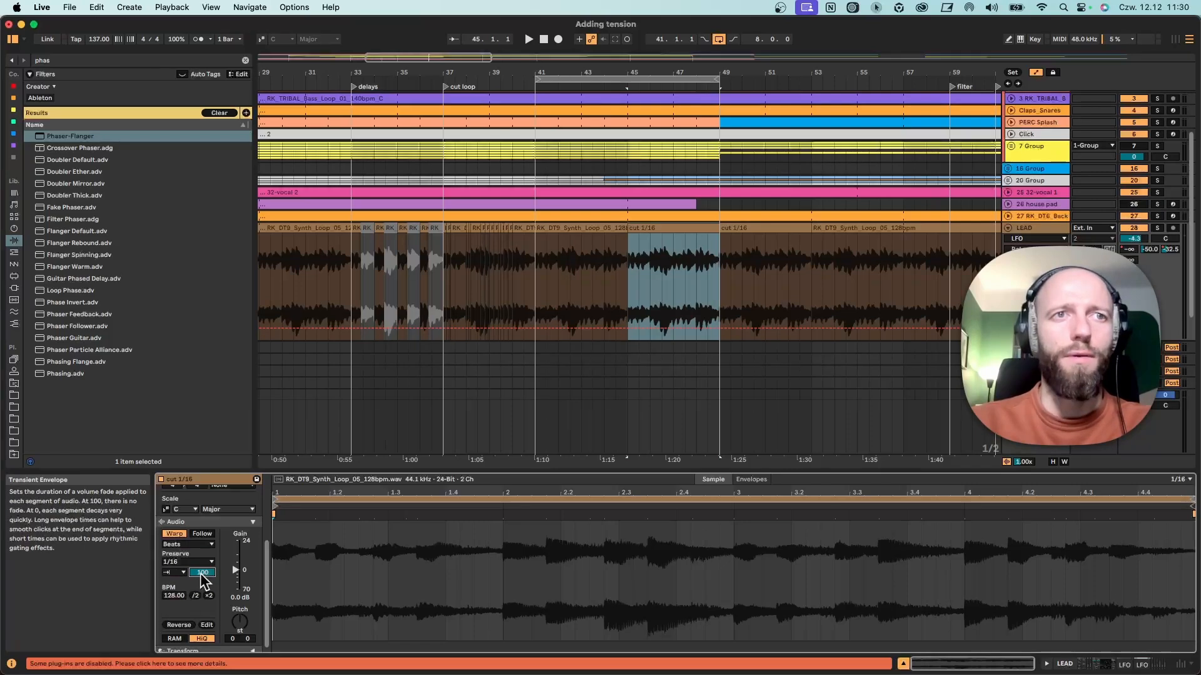
{"action": "key", "text": "space"}
{"action": "left_click_drag", "start_coordinate": [202, 573], "coordinate": [202, 620]}
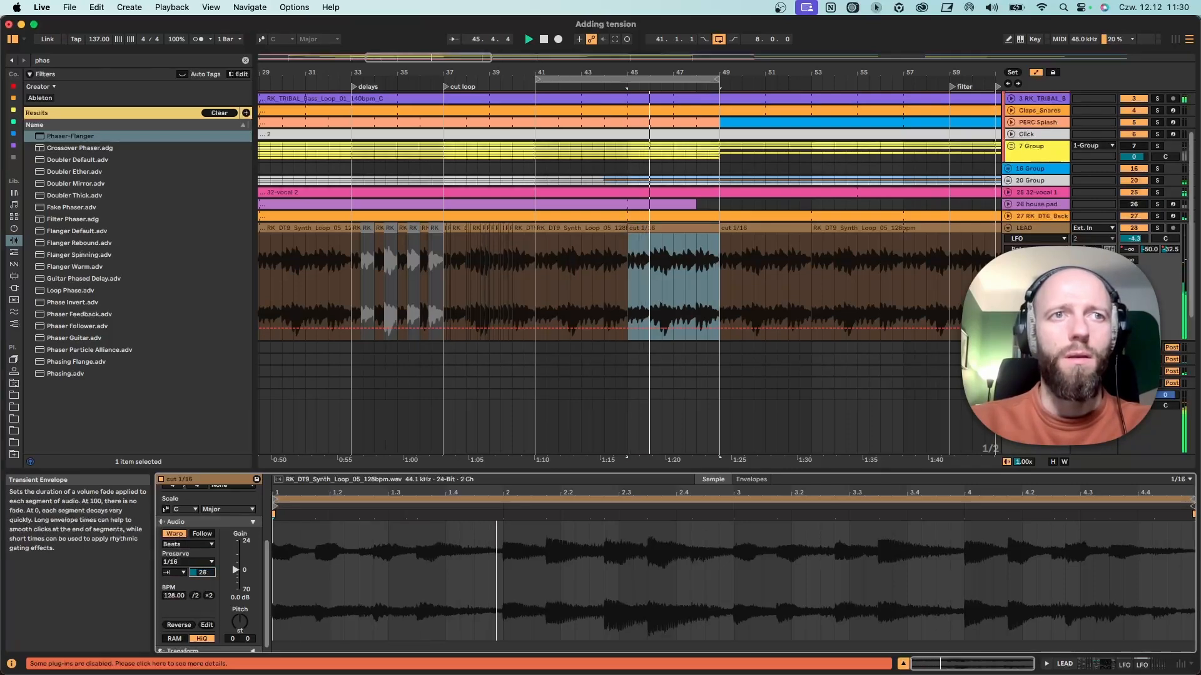
{"action": "left_click_drag", "start_coordinate": [202, 573], "coordinate": [202, 589]}
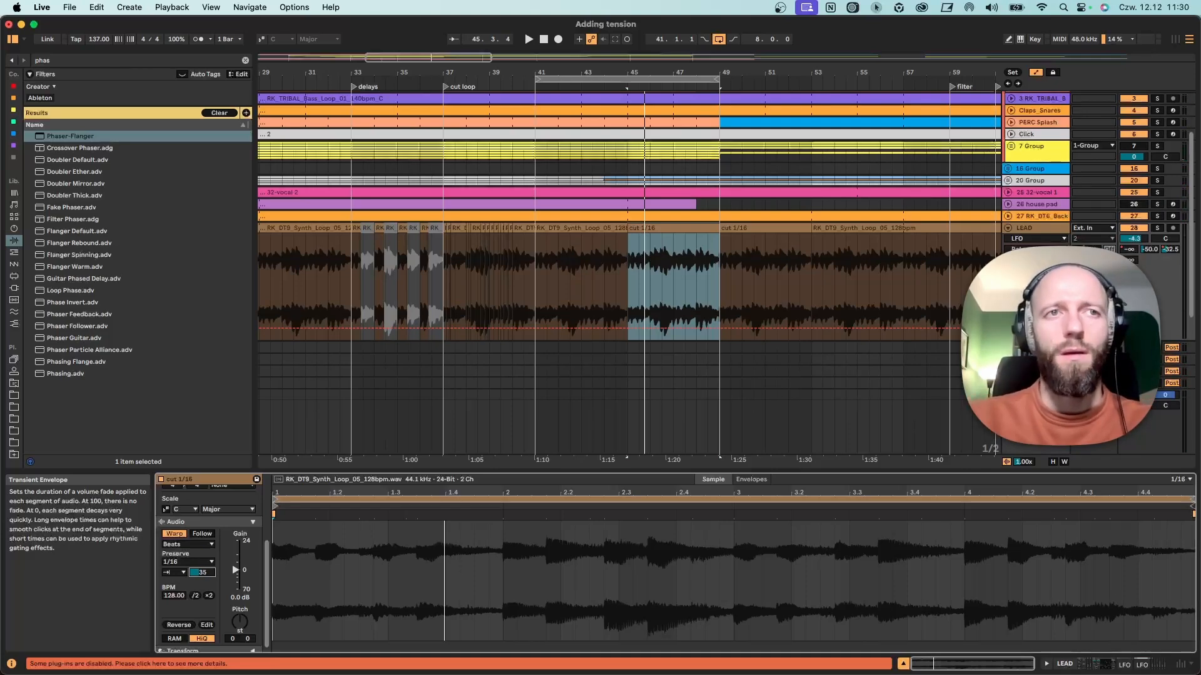
Play from bar 43 into the cut 1/16 clip and extend the loop end to bar 53.
{"action": "key", "text": "space"}
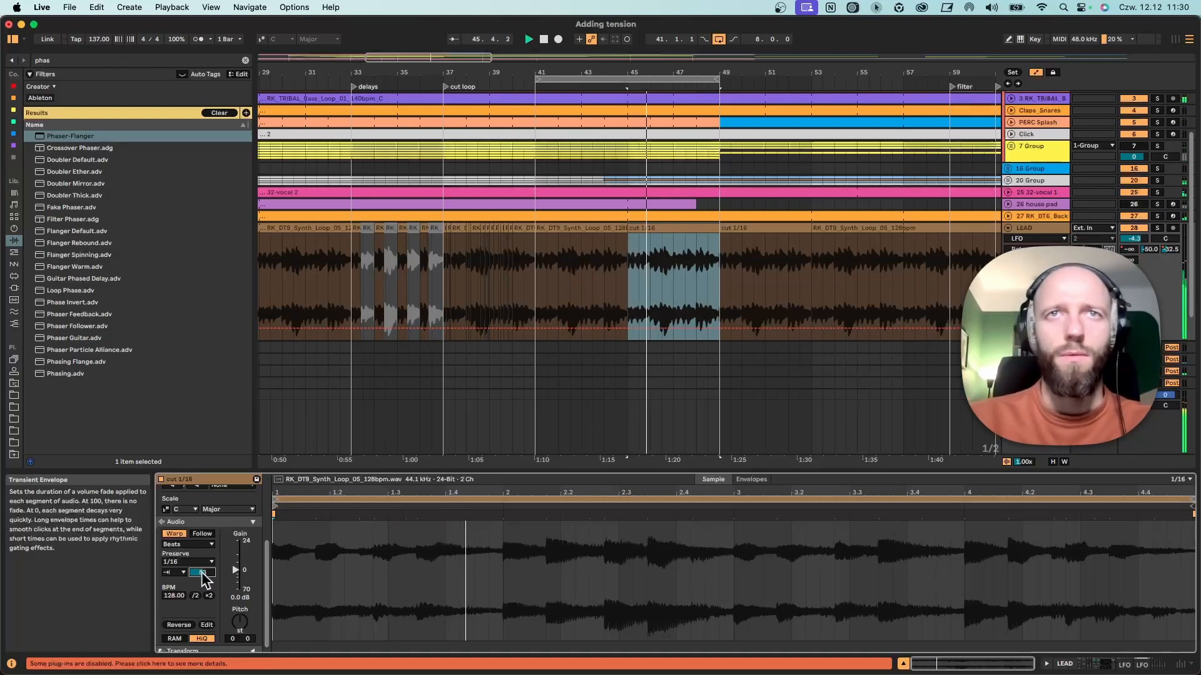
{"action": "left_click", "coordinate": [587, 277]}
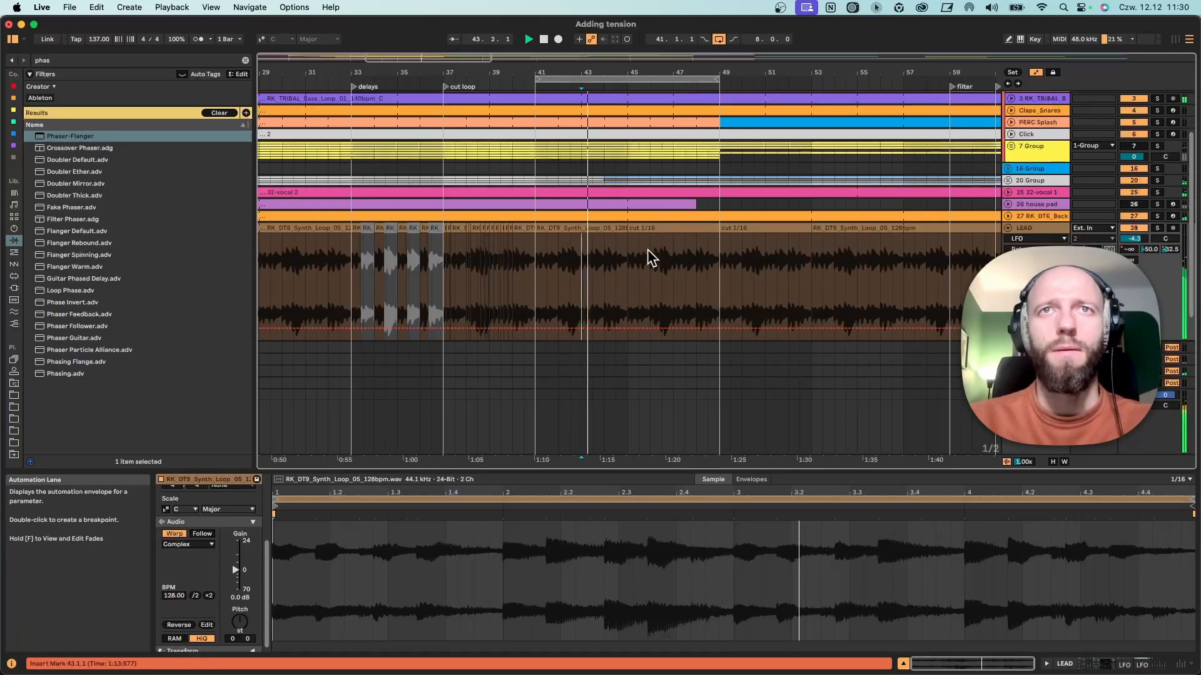
{"action": "left_click", "coordinate": [656, 230]}
{"action": "left_click_drag", "start_coordinate": [718, 96], "coordinate": [811, 94]}
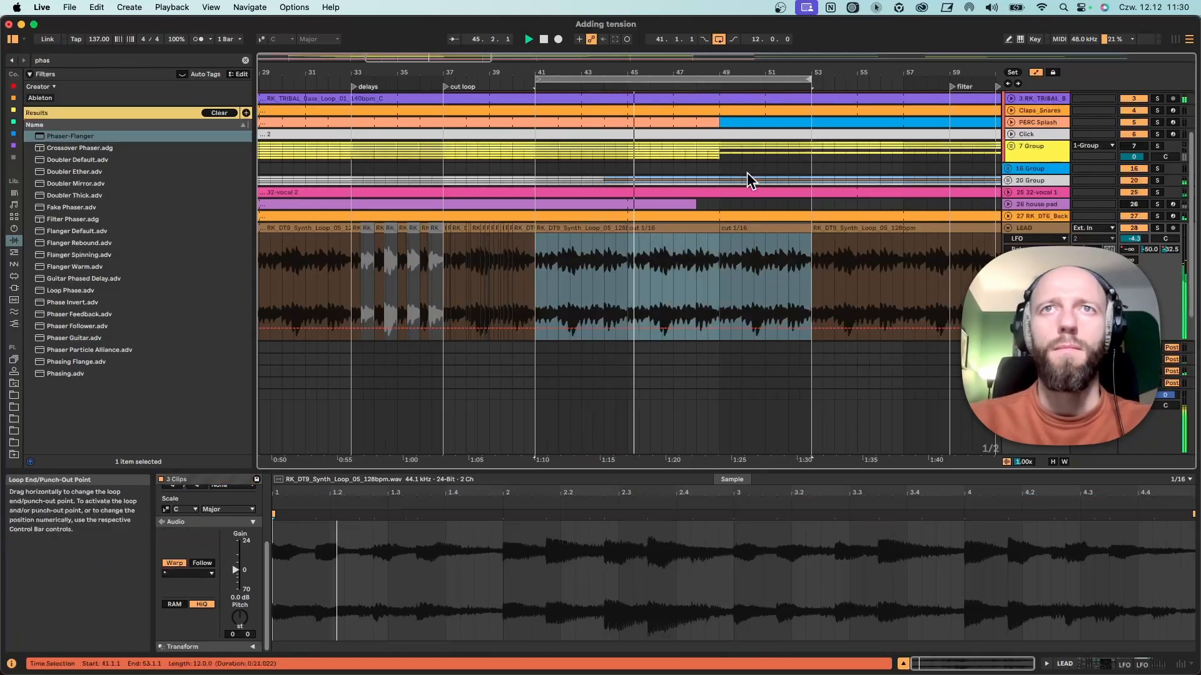
{"action": "left_click", "coordinate": [662, 226]}
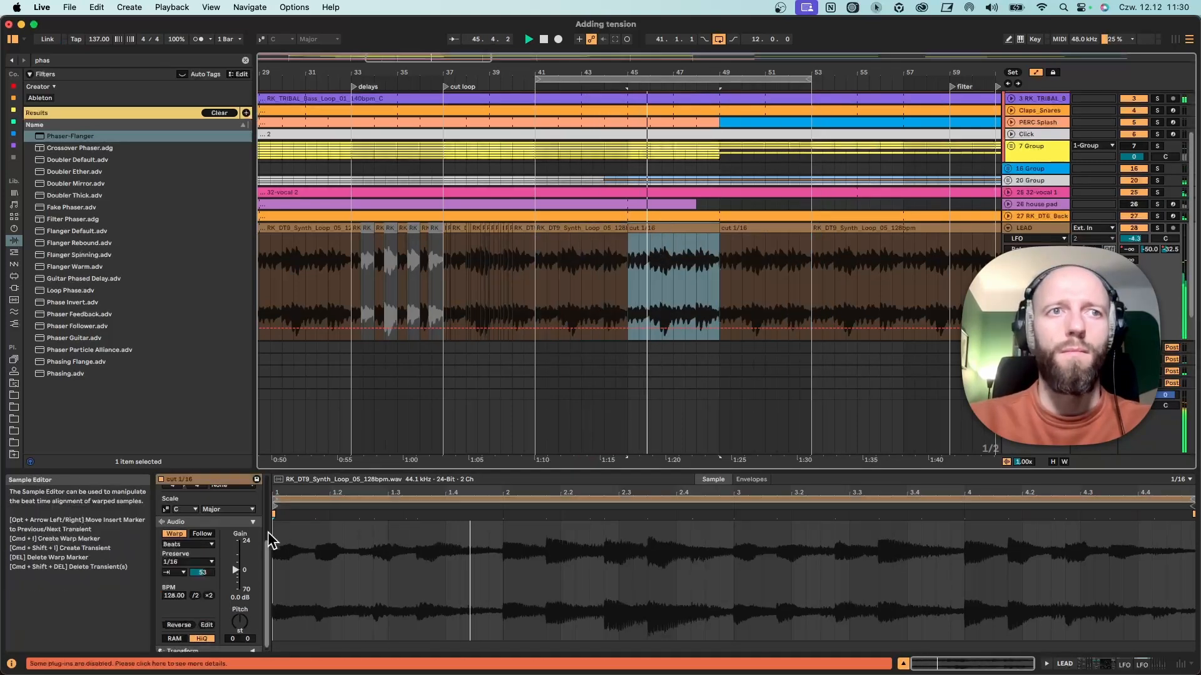
Vary the transient envelope of the cut 1/16 clip at bar 49 during playback, ending at 61.
{"action": "left_click", "coordinate": [734, 224]}
{"action": "left_click_drag", "start_coordinate": [197, 572], "coordinate": [197, 568]}
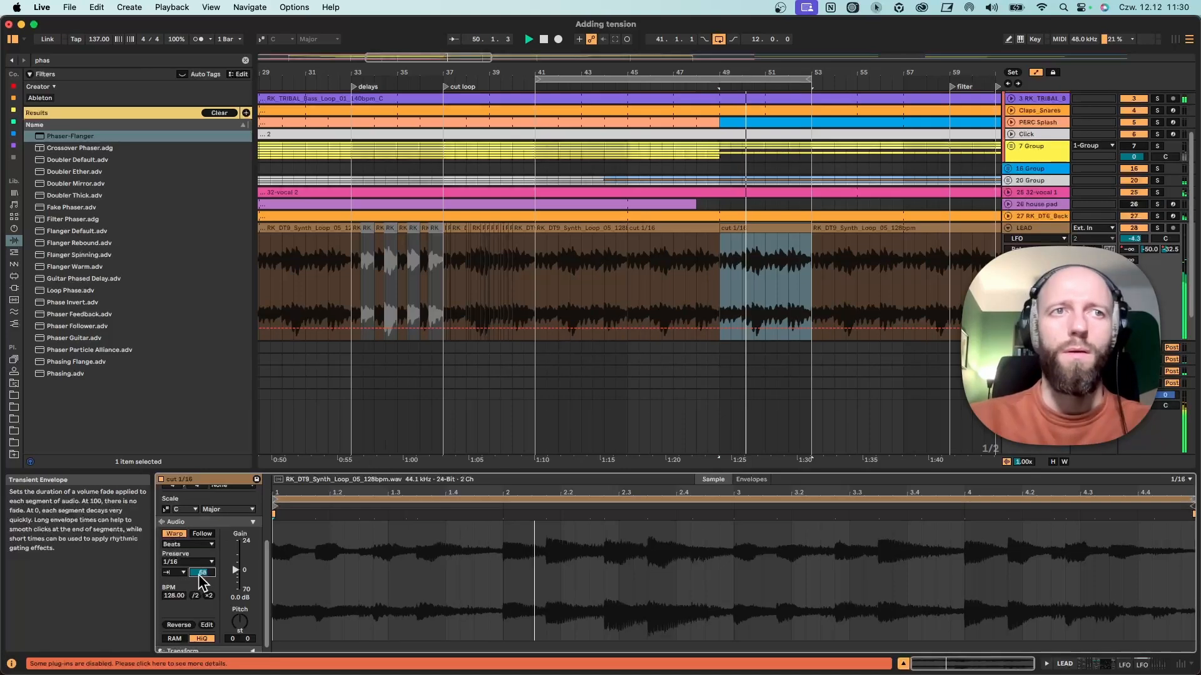
{"action": "left_click_drag", "start_coordinate": [201, 572], "coordinate": [202, 600]}
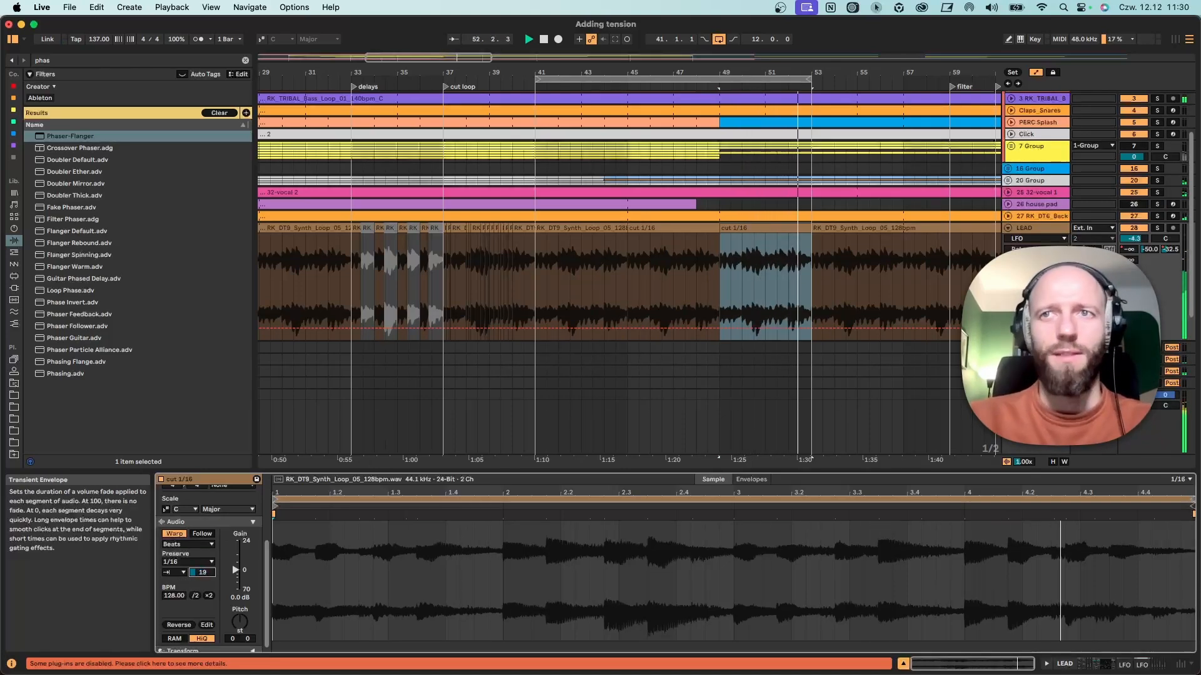
{"action": "key", "text": "space"}
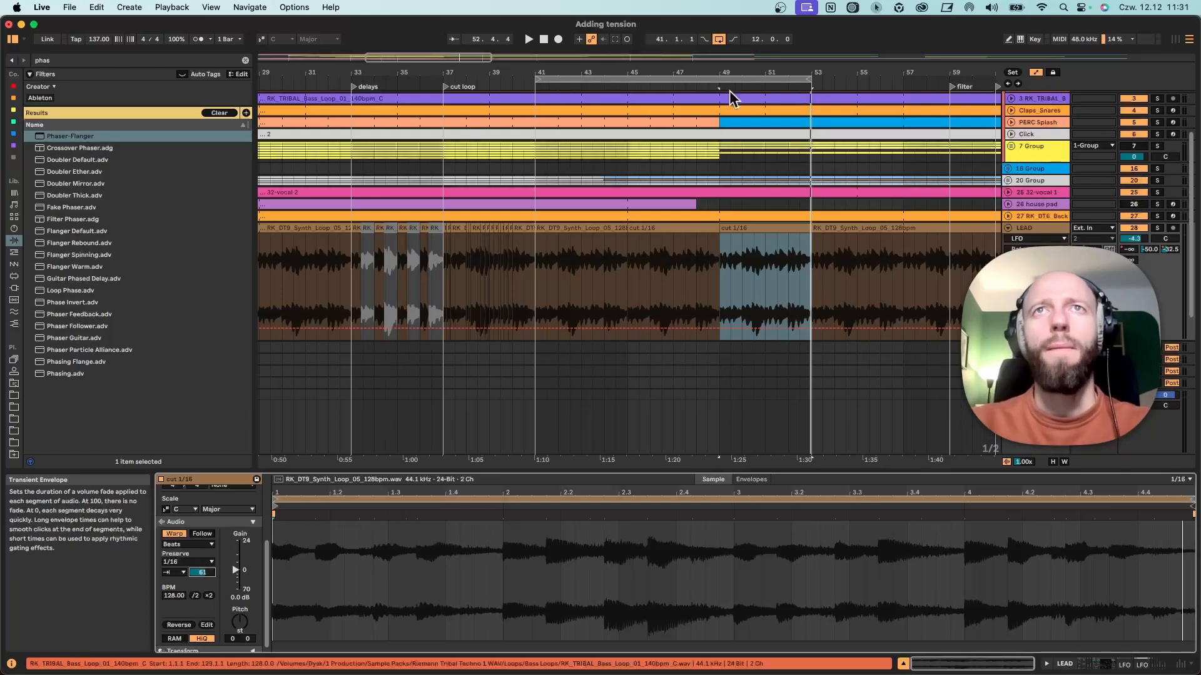
Select the LEAD clip that starts at bar 53 and display the track's device chain.
{"action": "left_click_drag", "start_coordinate": [739, 72], "coordinate": [570, 71]}
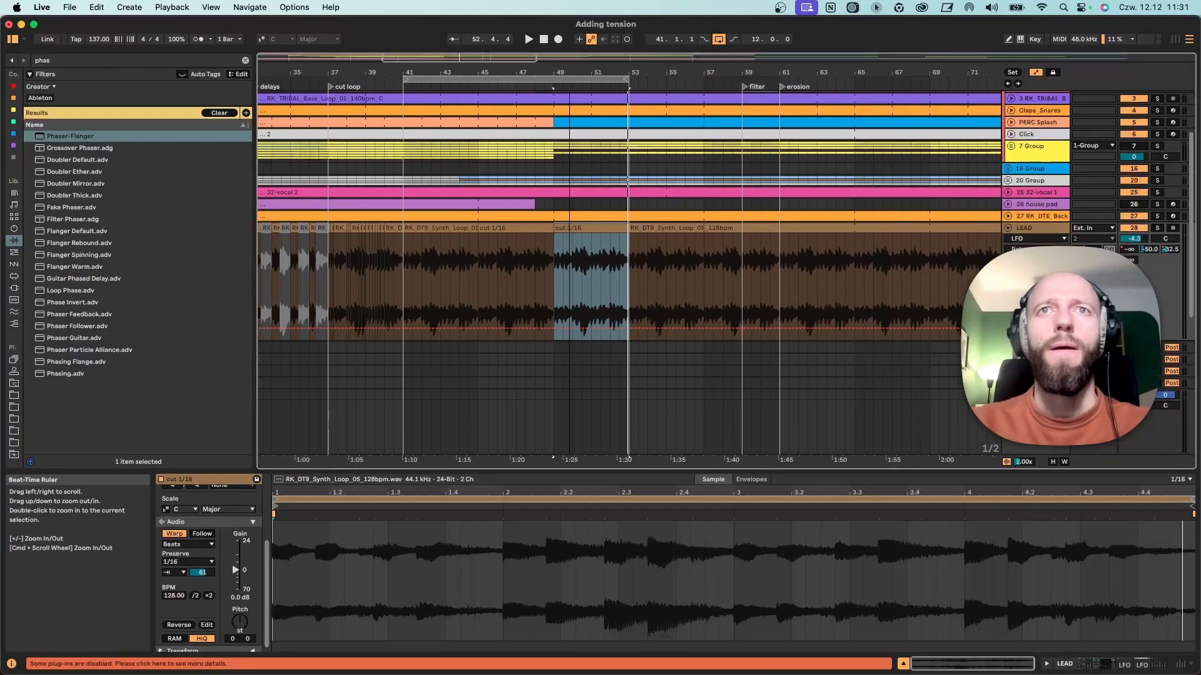
{"action": "left_click_drag", "start_coordinate": [718, 72], "coordinate": [528, 88]}
{"action": "left_click", "coordinate": [643, 227]}
{"action": "scroll", "coordinate": [505, 246], "scroll_direction": "up", "scroll_amount": 3}
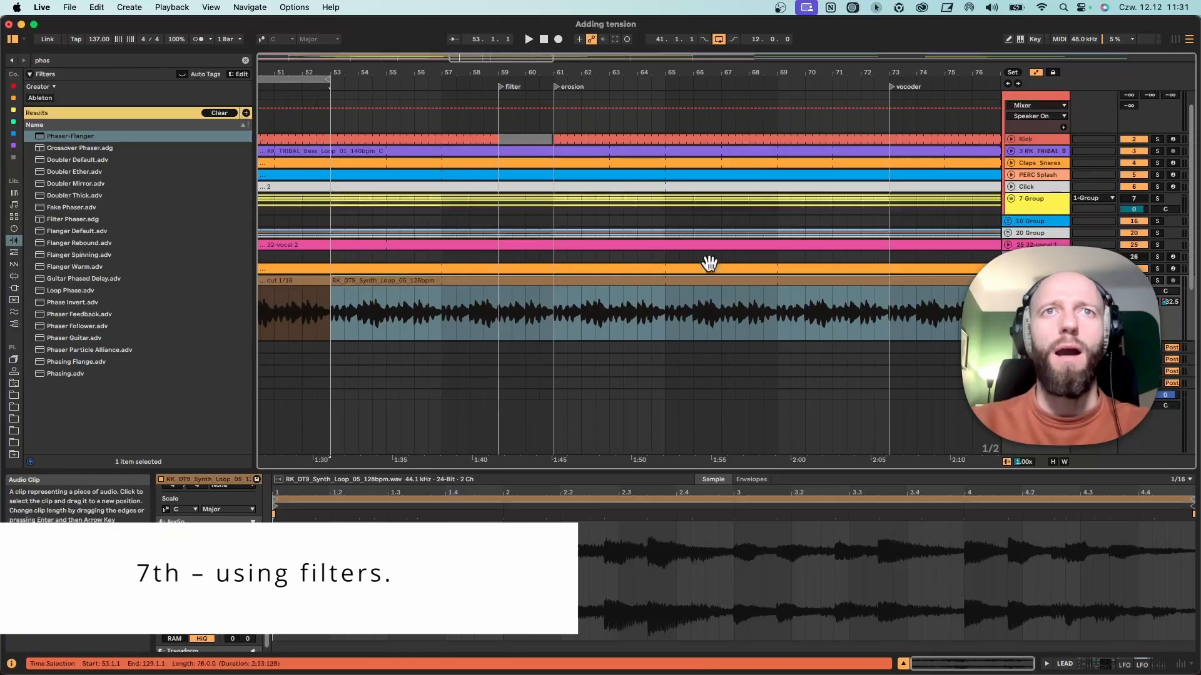
{"action": "scroll", "coordinate": [707, 263], "scroll_direction": "down", "scroll_amount": 5}
{"action": "double_click", "coordinate": [1027, 182]}
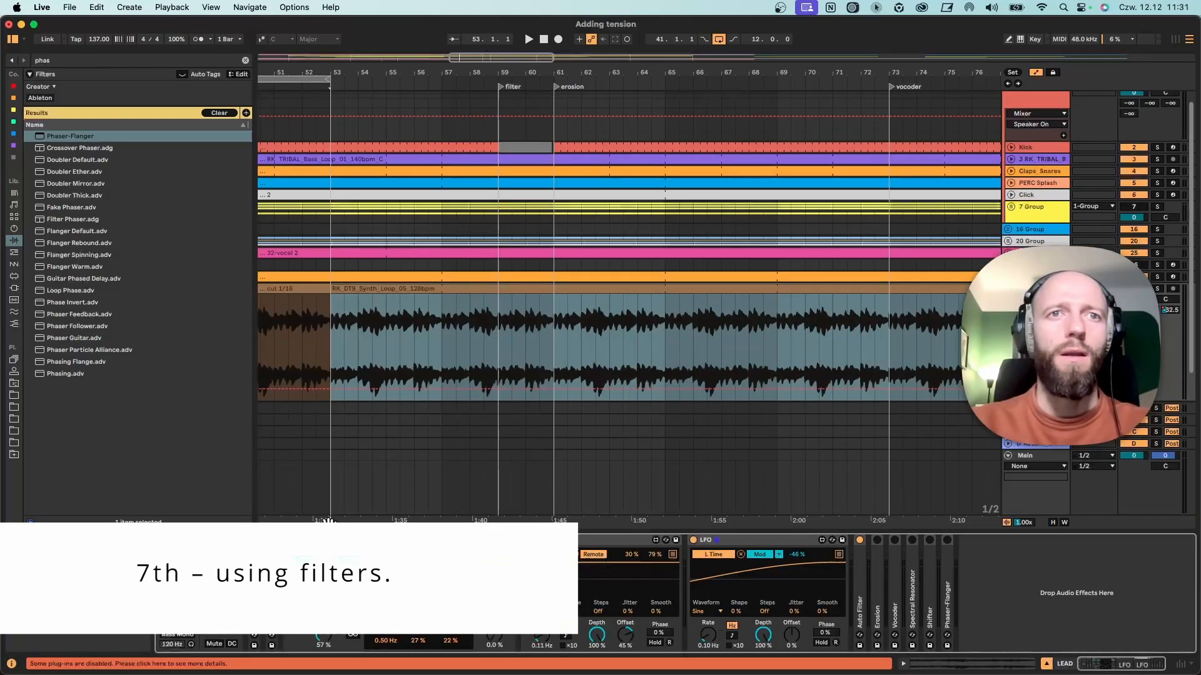
Fold the Delay and both LFO devices on the LEAD track, keeping Auto Filter unfolded.
{"action": "scroll", "coordinate": [585, 543], "scroll_direction": "right", "scroll_amount": 5}
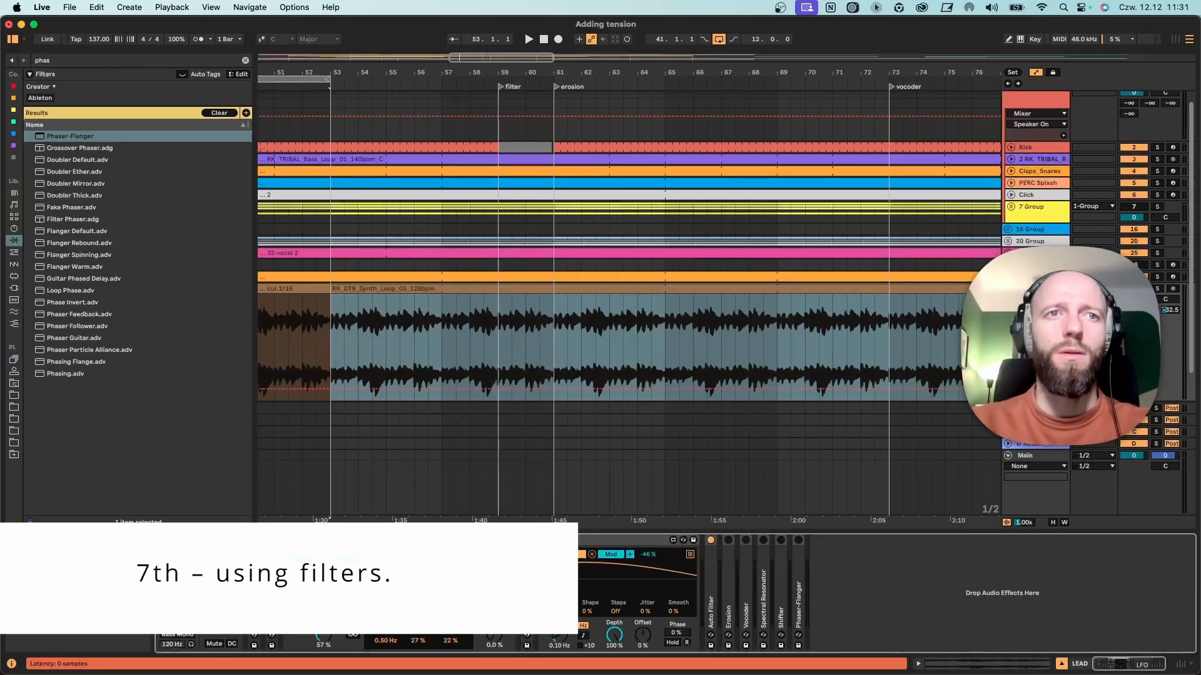
{"action": "double_click", "coordinate": [338, 540]}
{"action": "double_click", "coordinate": [339, 540]}
{"action": "double_click", "coordinate": [341, 562]}
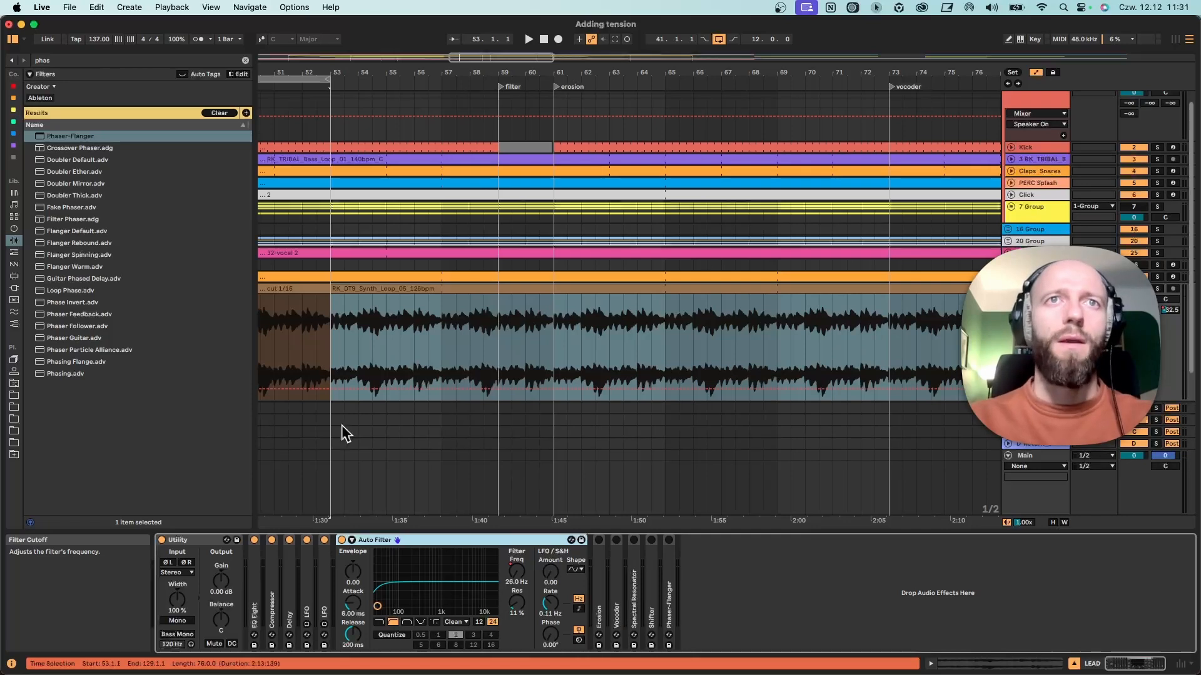
Listen to the filter section of the LEAD track from bar 57 past the erosion locator.
{"action": "left_click", "coordinate": [440, 340]}
{"action": "key", "text": "space"}
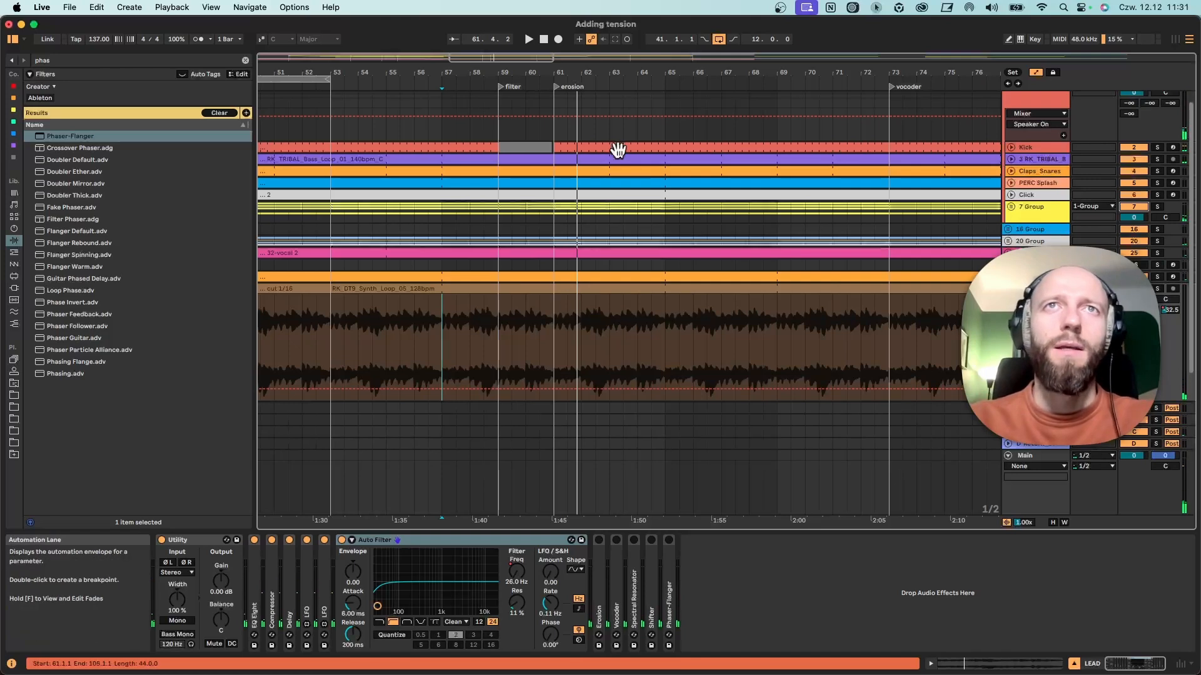
{"action": "left_click_drag", "start_coordinate": [622, 68], "coordinate": [579, 74]}
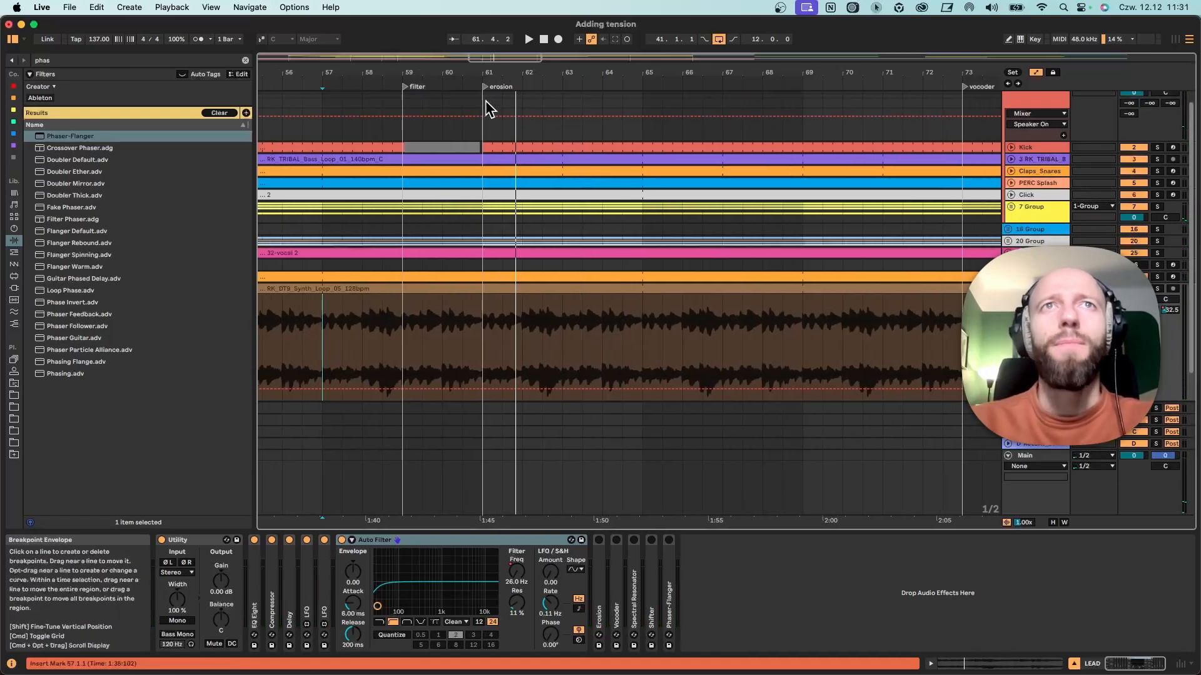
Fold Auto Filter, show the Erosion device and loop the erosion section from bar 61 to bar 73.
{"action": "double_click", "coordinate": [464, 538]}
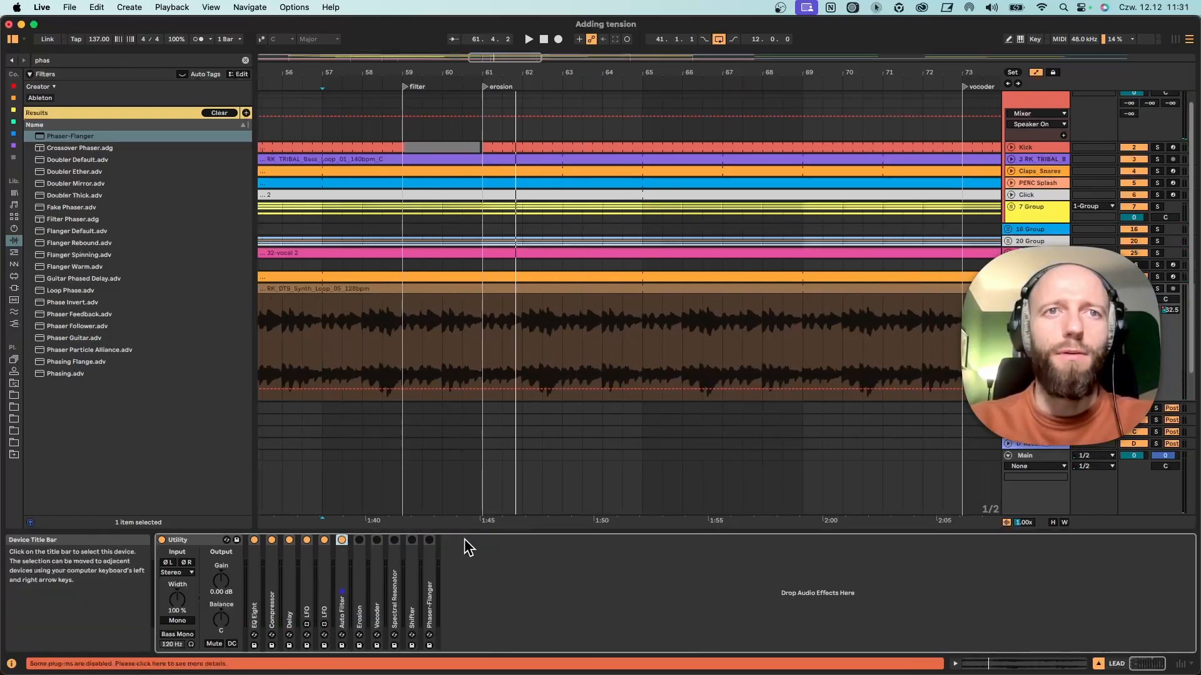
{"action": "left_click_drag", "start_coordinate": [582, 72], "coordinate": [523, 53]}
{"action": "left_click_drag", "start_coordinate": [404, 328], "coordinate": [772, 343]}
{"action": "key", "text": "super+l"}
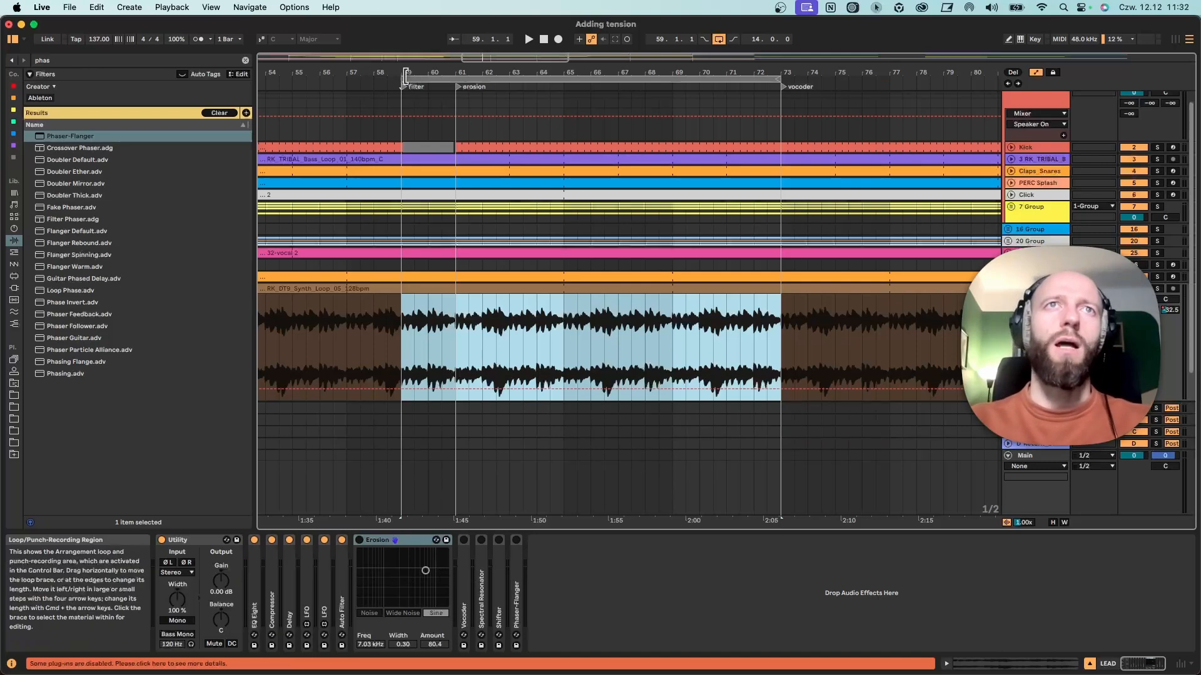
{"action": "left_click_drag", "start_coordinate": [402, 76], "coordinate": [456, 76]}
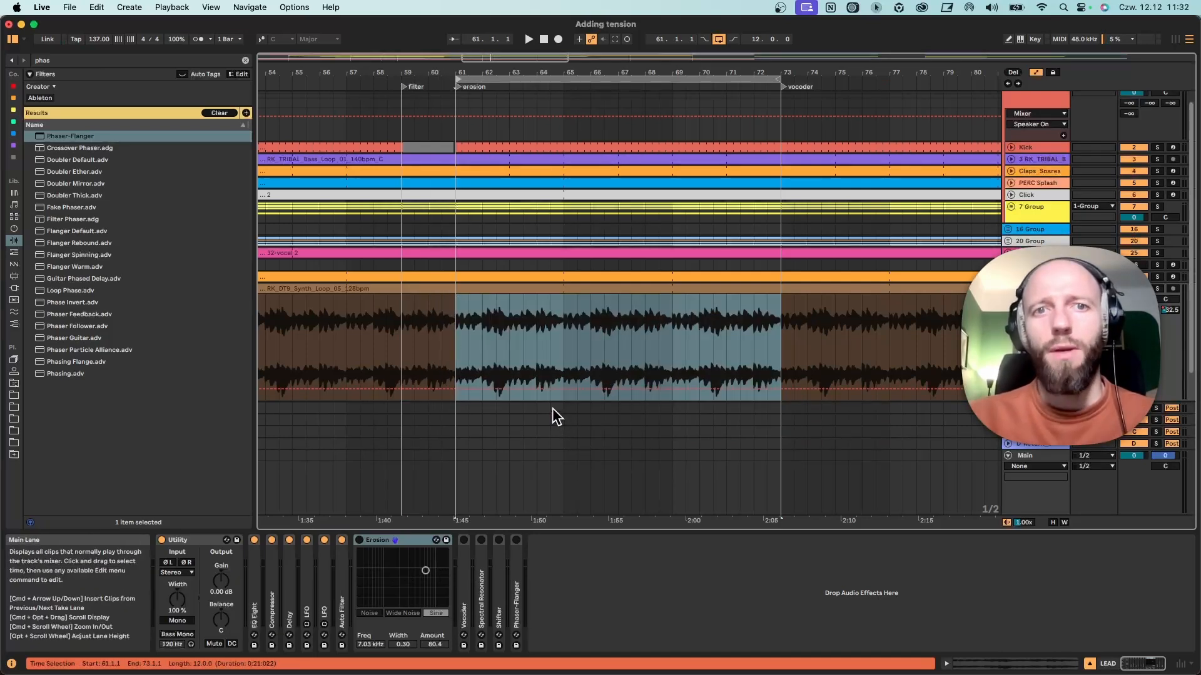
Turn on Erosion and sweep its frequency and amount in Sine mode during playback, bringing the amount back to 0.
{"action": "left_click", "coordinate": [358, 540]}
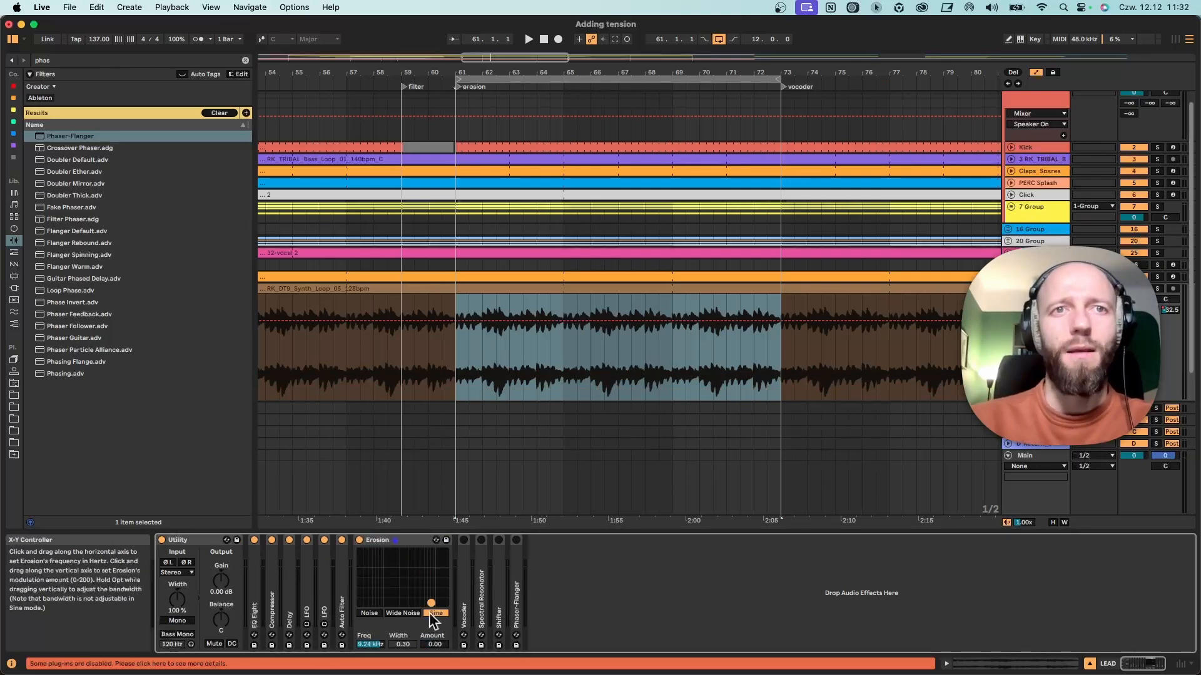
{"action": "left_click_drag", "start_coordinate": [431, 603], "coordinate": [386, 555]}
{"action": "key", "text": "space"}
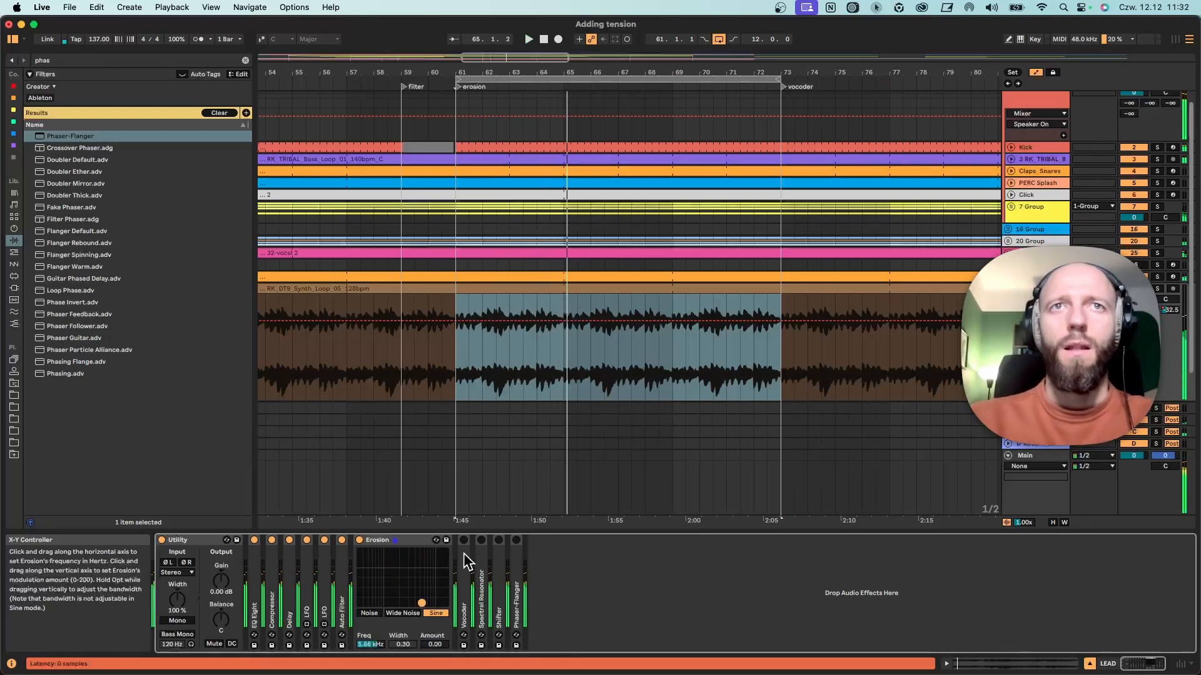
Record Erosion frequency and amount automation on the LEAD track from bar 61, raising both to 18.0 kHz and 200.
{"action": "left_click", "coordinate": [459, 381]}
{"action": "key", "text": "space"}
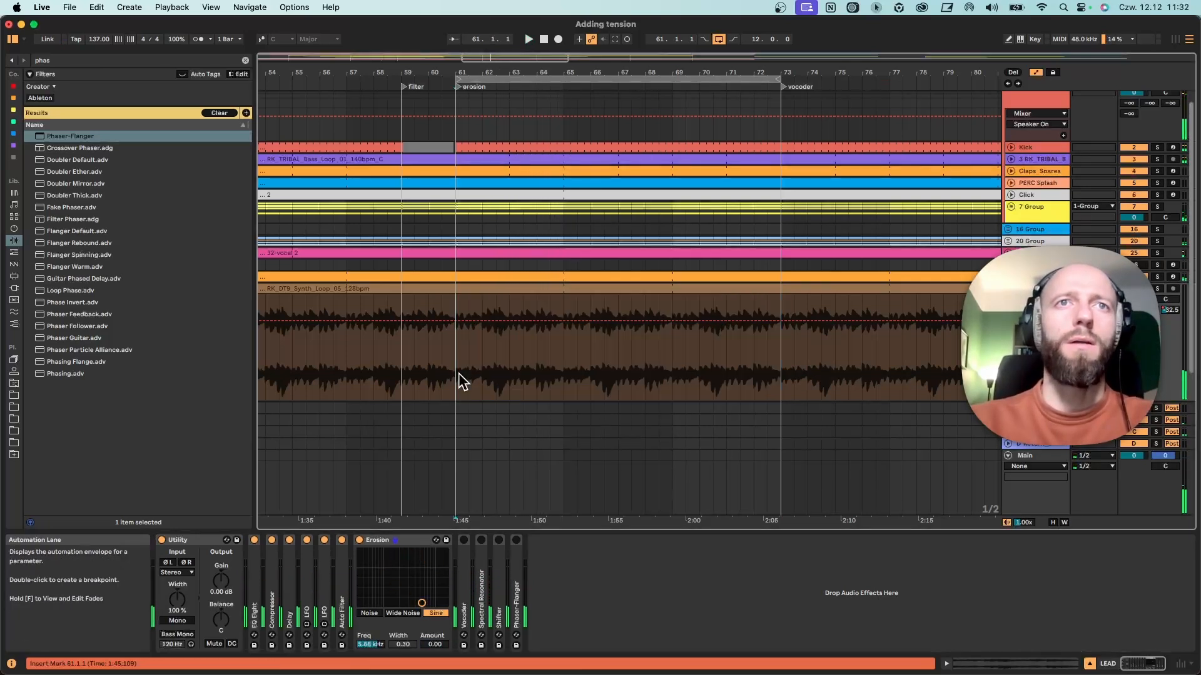
{"action": "left_click", "coordinate": [558, 38]}
{"action": "mouse_move", "coordinate": [422, 604]}
{"action": "left_mouse_down"}
{"action": "mouse_move", "coordinate": [428, 567]}
{"action": "mouse_move", "coordinate": [408, 552]}
{"action": "mouse_move", "coordinate": [389, 570]}
{"action": "mouse_move", "coordinate": [430, 584]}
{"action": "mouse_move", "coordinate": [445, 554]}
{"action": "left_mouse_up"}
{"action": "key", "text": "space"}
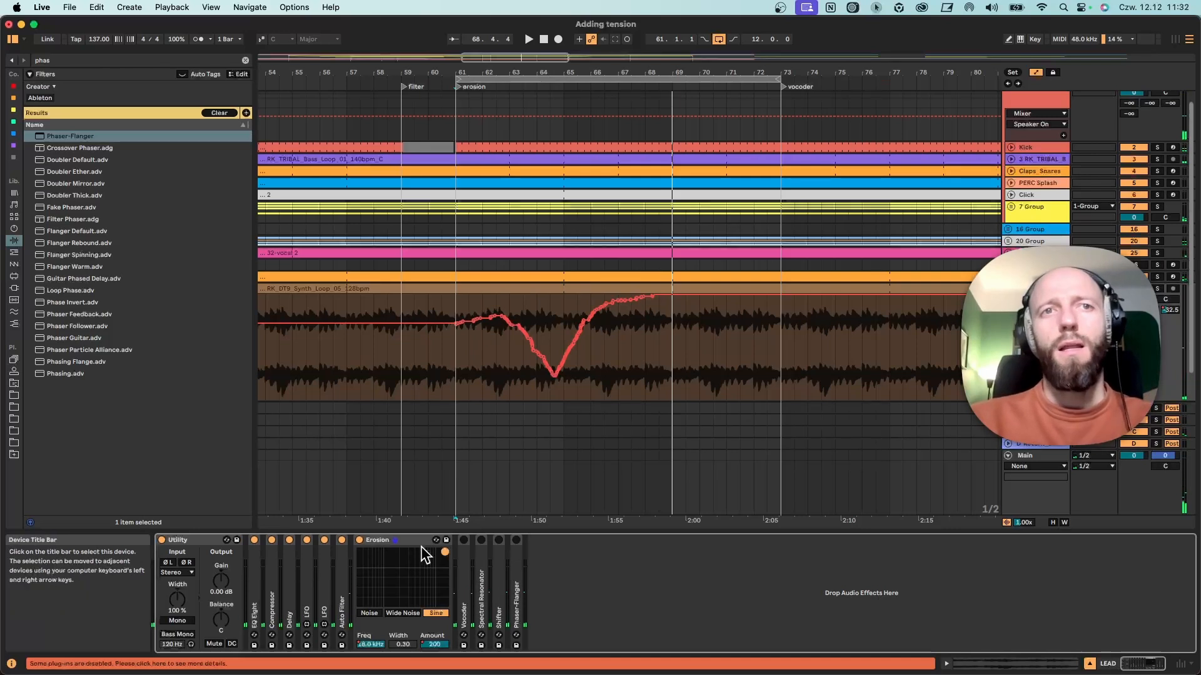
Audition Erosion's Wide Noise, Noise and Sine modes from bar 61 while sweeping frequency and amount, leaving Sine at 18.0 kHz and 200.
{"action": "left_click_drag", "start_coordinate": [671, 72], "coordinate": [570, 80]}
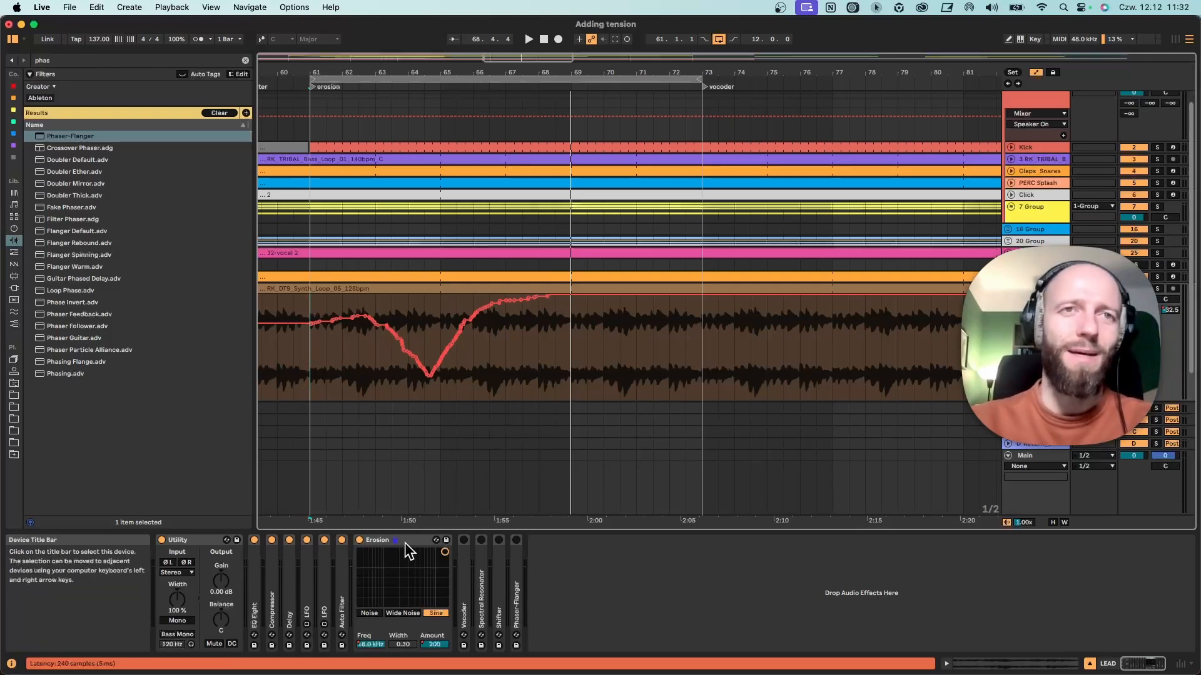
{"action": "left_click", "coordinate": [402, 613]}
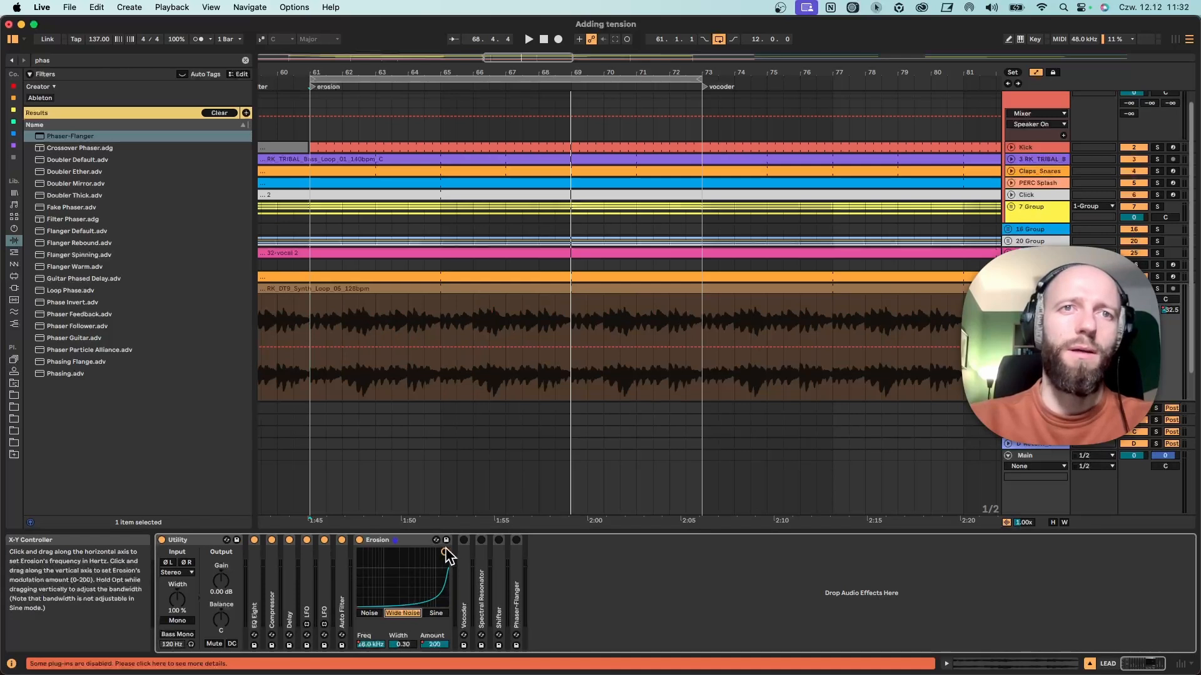
{"action": "left_click", "coordinate": [308, 391]}
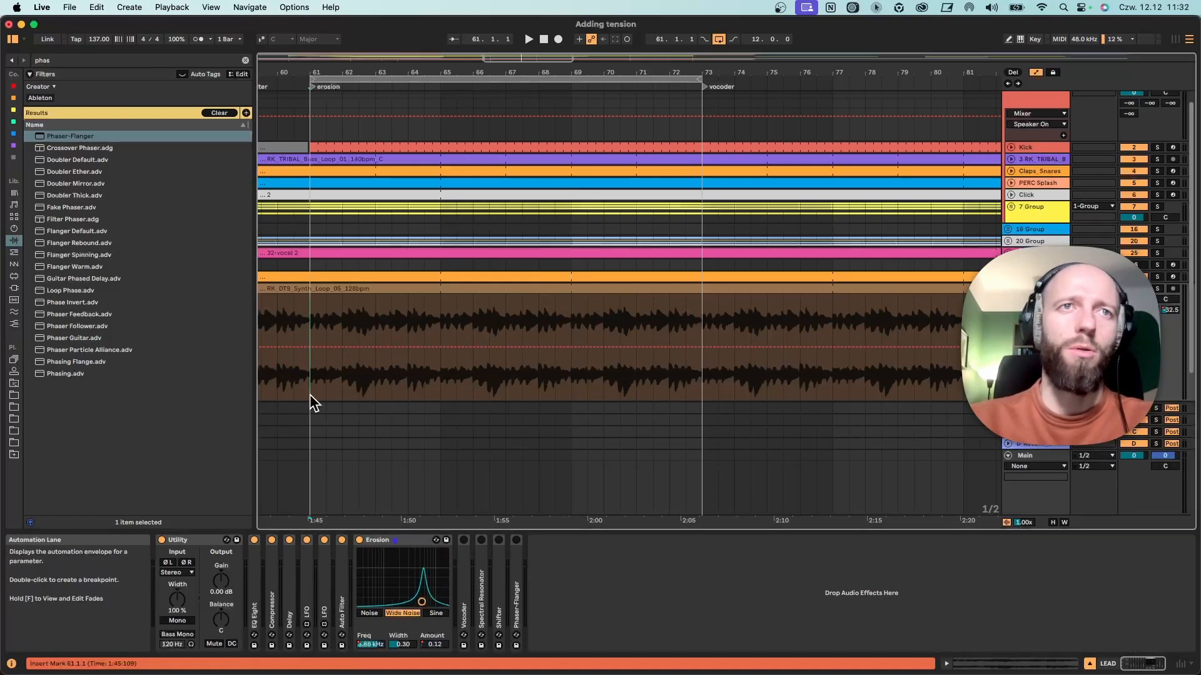
{"action": "key", "text": "space"}
{"action": "left_click_drag", "start_coordinate": [424, 589], "coordinate": [378, 613]}
{"action": "left_click", "coordinate": [378, 613]}
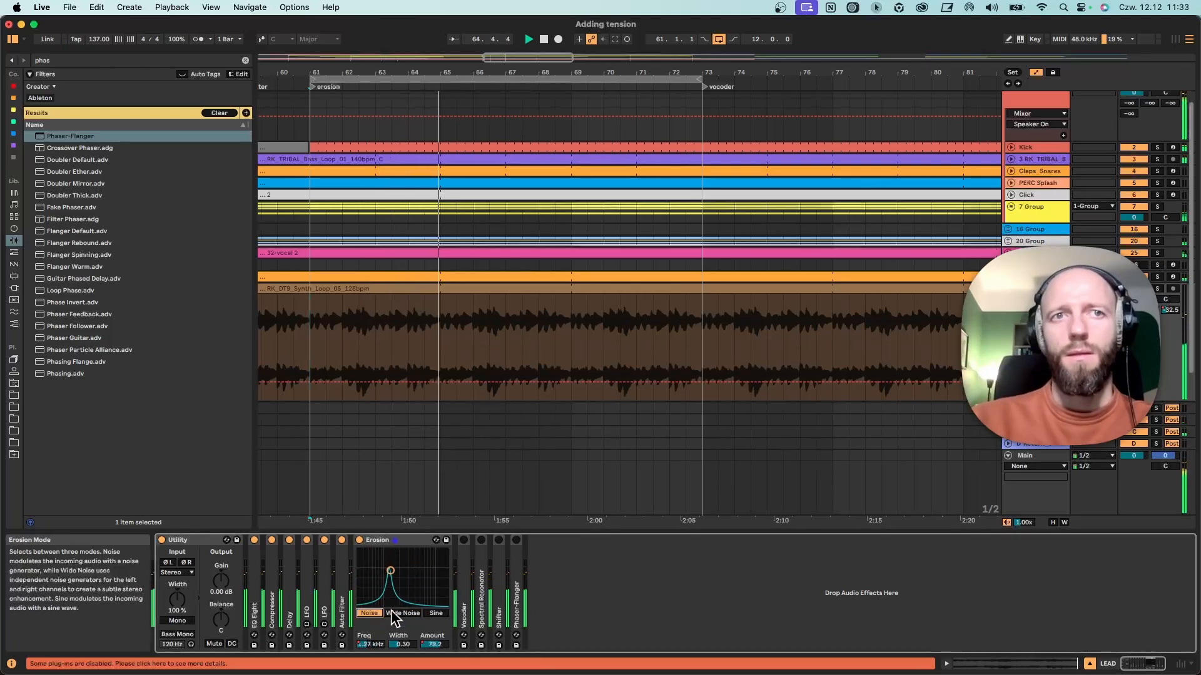
{"action": "left_click", "coordinate": [431, 614]}
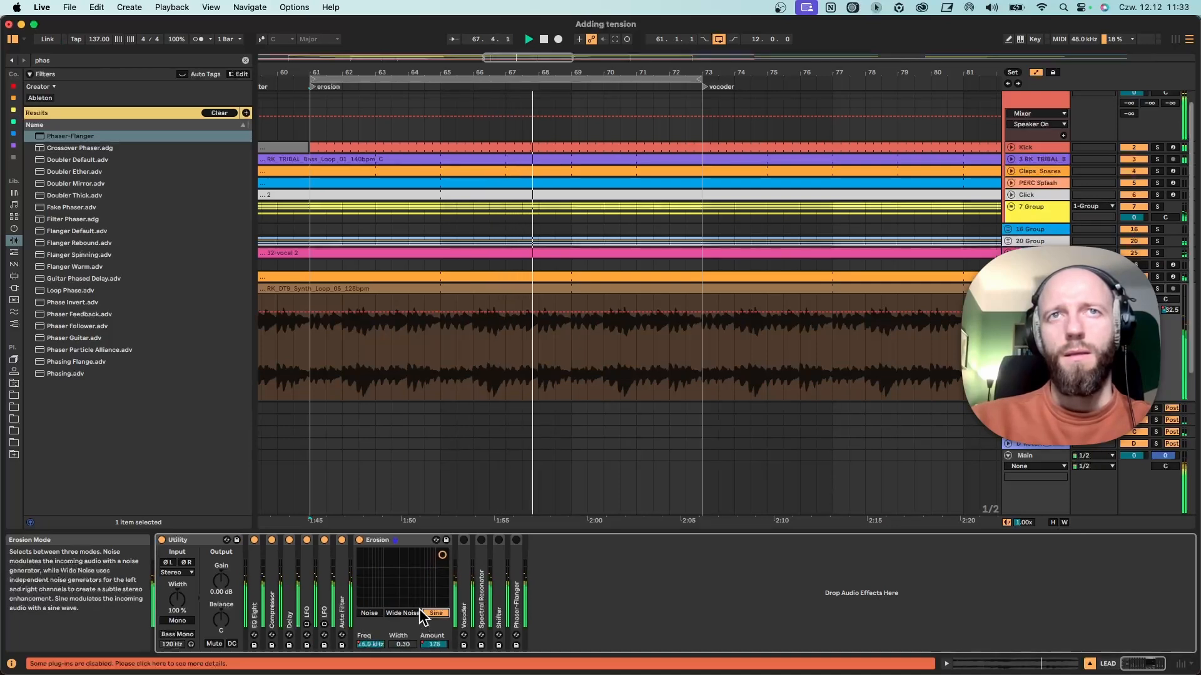
{"action": "key", "text": "space"}
Go to the vocoder locator at bar 73, fold Erosion and turn on the unfolded Vocoder.
{"action": "left_click_drag", "start_coordinate": [707, 72], "coordinate": [414, 85]}
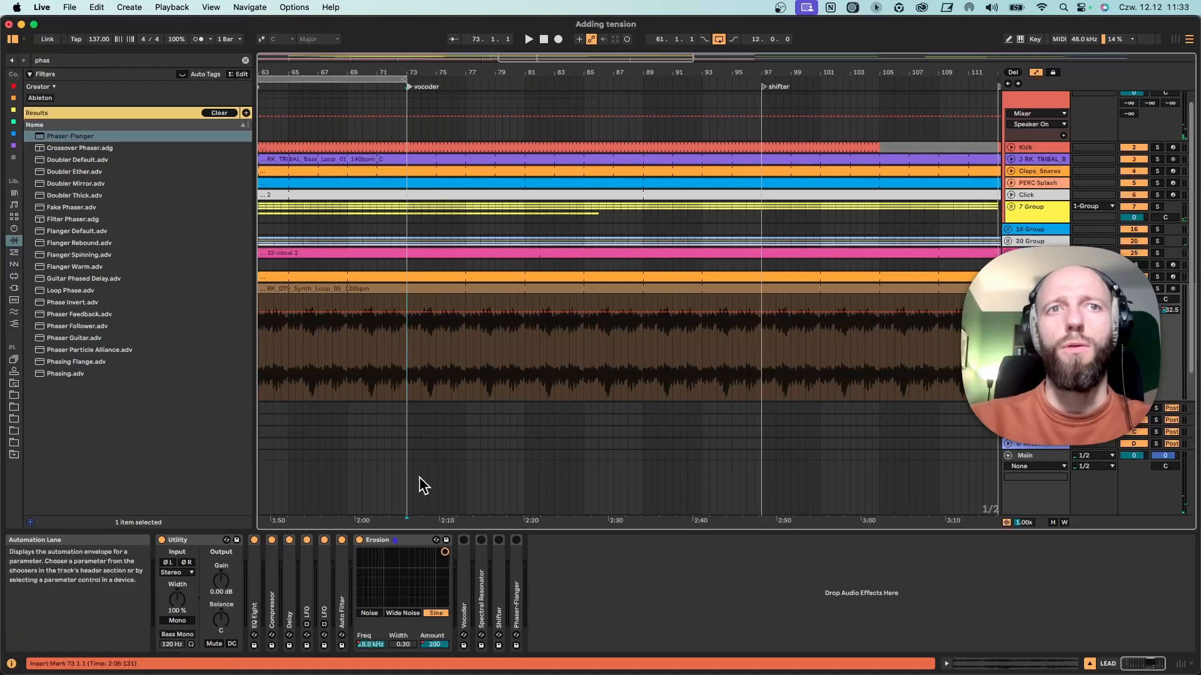
{"action": "double_click", "coordinate": [418, 544]}
{"action": "double_click", "coordinate": [373, 585]}
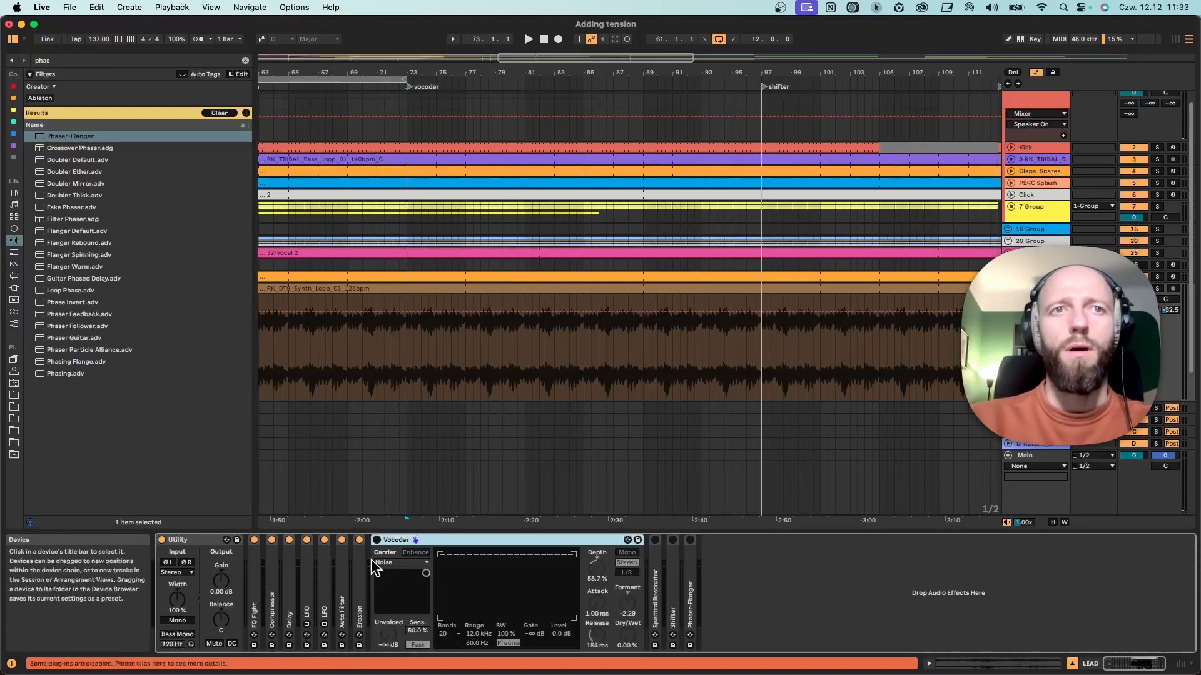
{"action": "left_click", "coordinate": [376, 541]}
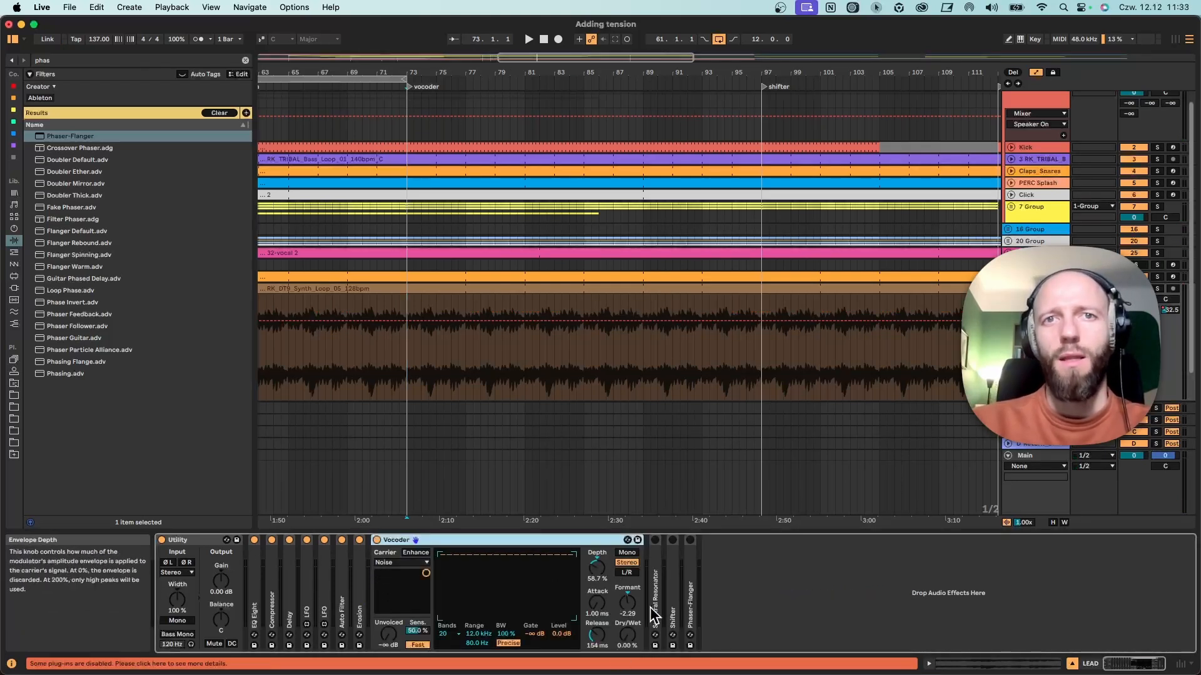
Play from bar 73 while adjusting the Vocoder to 38.1% depth, 4.00 formant, 2.36 s release and 0% dry/wet.
{"action": "key", "text": "space"}
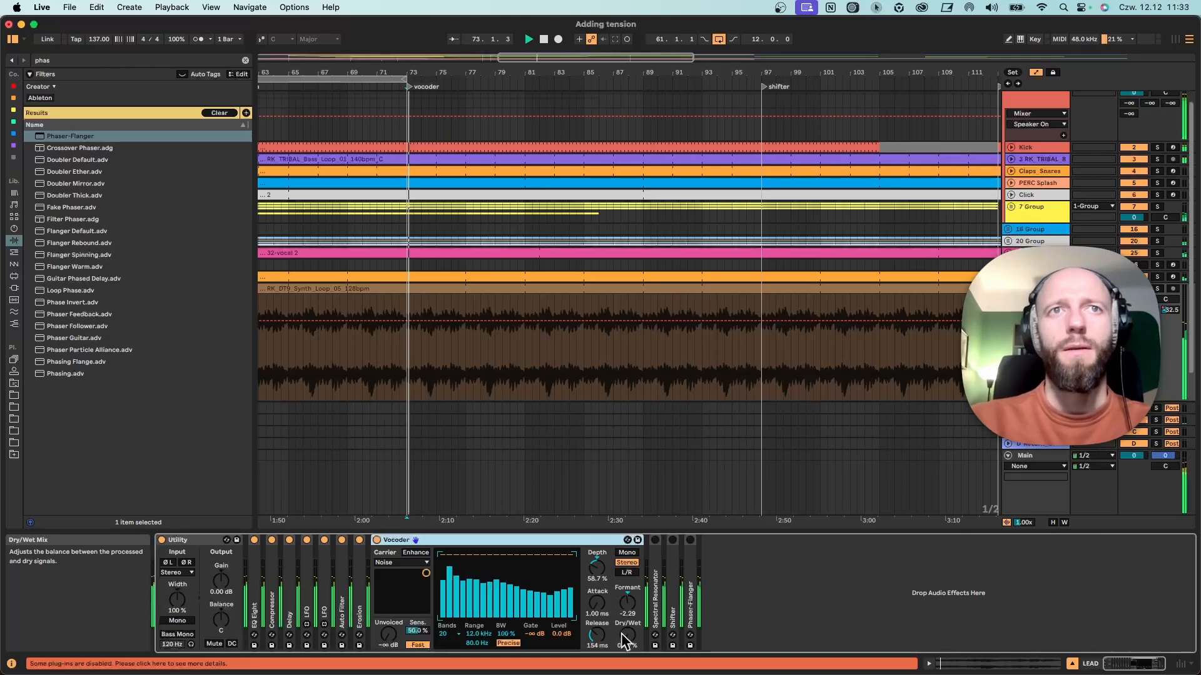
{"action": "mouse_move", "coordinate": [627, 637]}
{"action": "left_mouse_down"}
{"action": "mouse_move", "coordinate": [628, 604]}
{"action": "mouse_move", "coordinate": [597, 622]}
{"action": "mouse_move", "coordinate": [599, 544]}
{"action": "mouse_move", "coordinate": [596, 591]}
{"action": "mouse_move", "coordinate": [628, 581]}
{"action": "mouse_move", "coordinate": [628, 557]}
{"action": "mouse_move", "coordinate": [627, 660]}
{"action": "left_mouse_up"}
{"action": "key", "text": "space"}
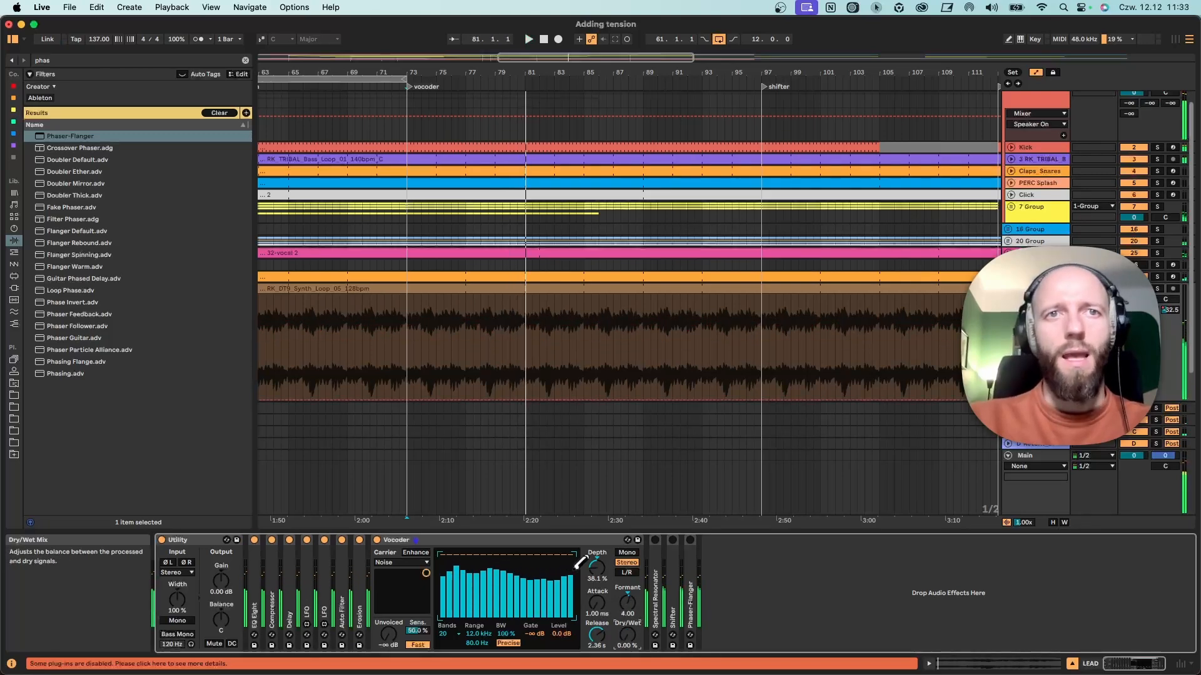
Fold the Vocoder, unfold Spectral Resonator and turn it on.
{"action": "double_click", "coordinate": [487, 539]}
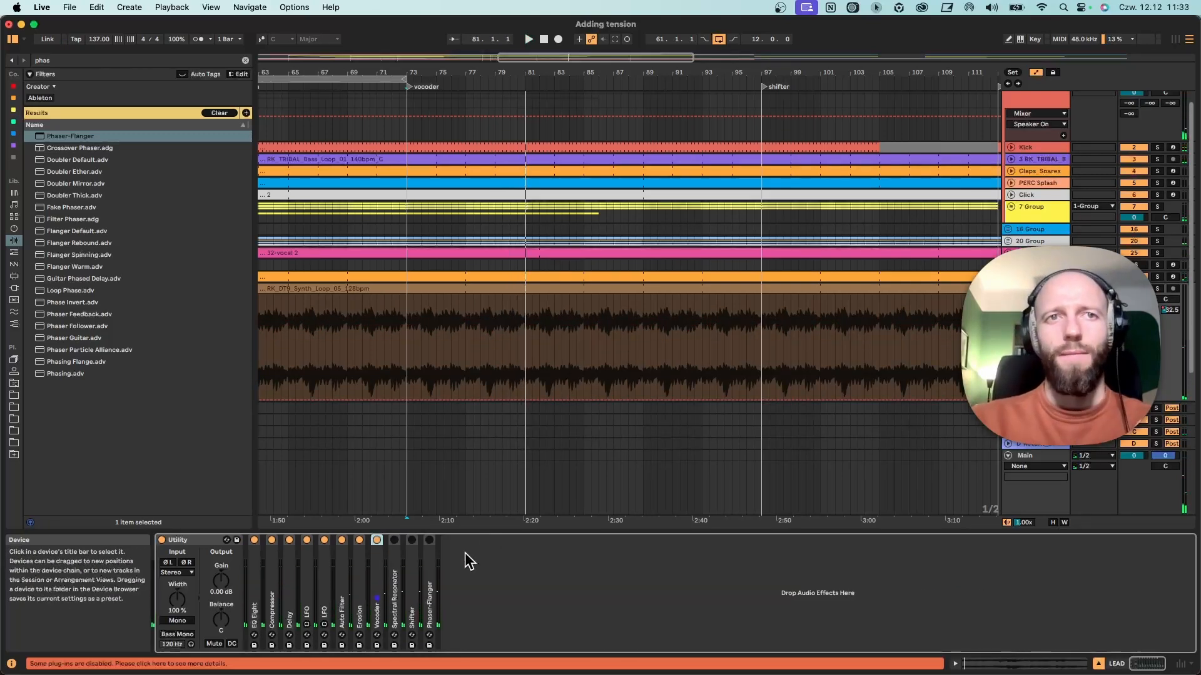
{"action": "double_click", "coordinate": [395, 560]}
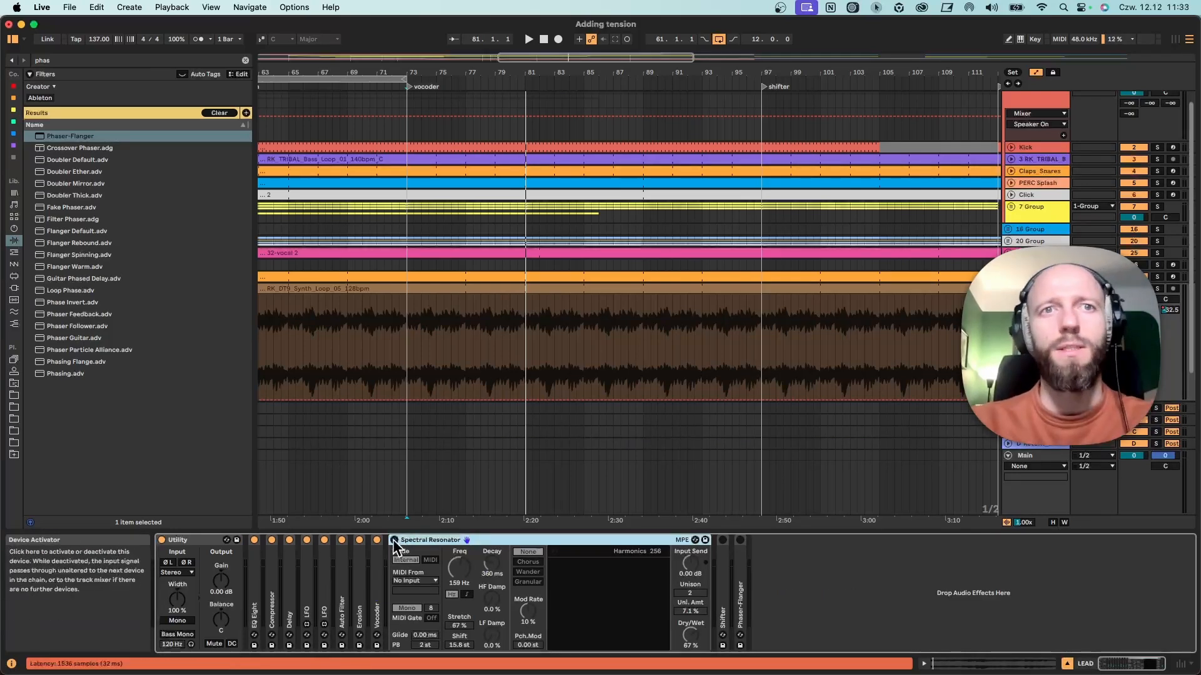
{"action": "left_click", "coordinate": [395, 539]}
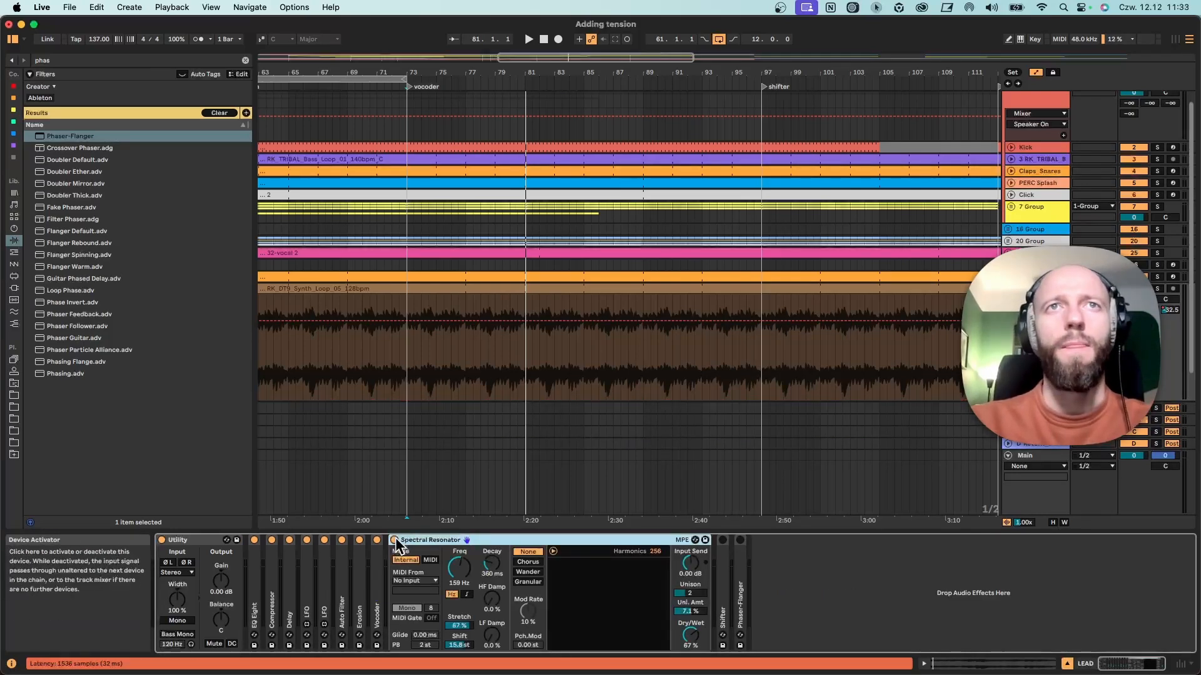
Play from just before bar 81 while setting Spectral Resonator's dry/wet to 65% and its frequency to 29.1 Hz.
{"action": "left_click", "coordinate": [517, 373]}
{"action": "key", "text": "space"}
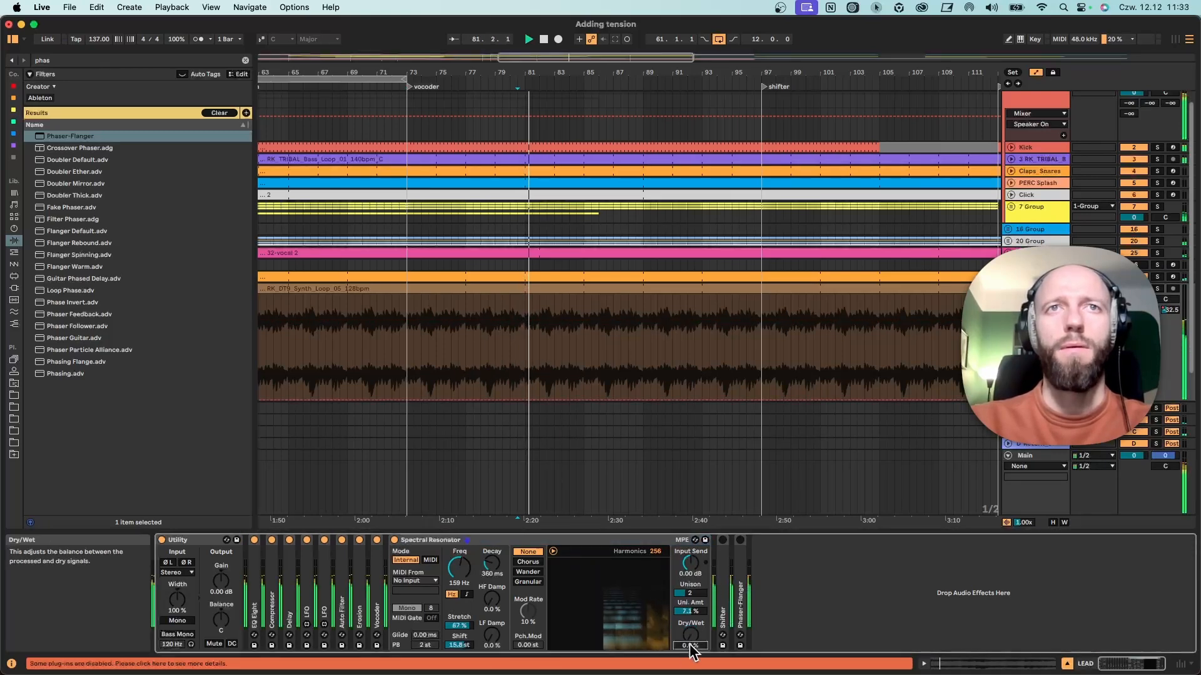
{"action": "left_click_drag", "start_coordinate": [690, 646], "coordinate": [689, 568]}
{"action": "left_click_drag", "start_coordinate": [459, 572], "coordinate": [459, 603]}
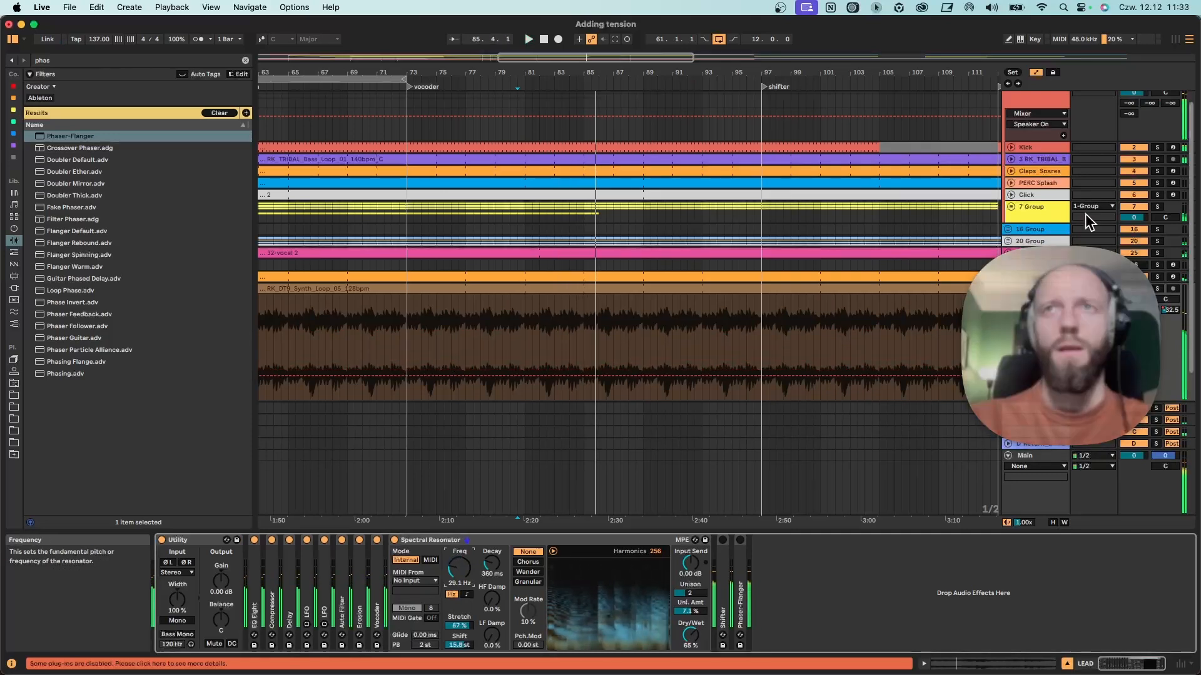
{"action": "key", "text": "space"}
Unfold the Kick track, hide the automation lanes and deactivate the kick clip during bar 86.
{"action": "left_click", "coordinate": [1010, 148]}
{"action": "key", "text": "a"}
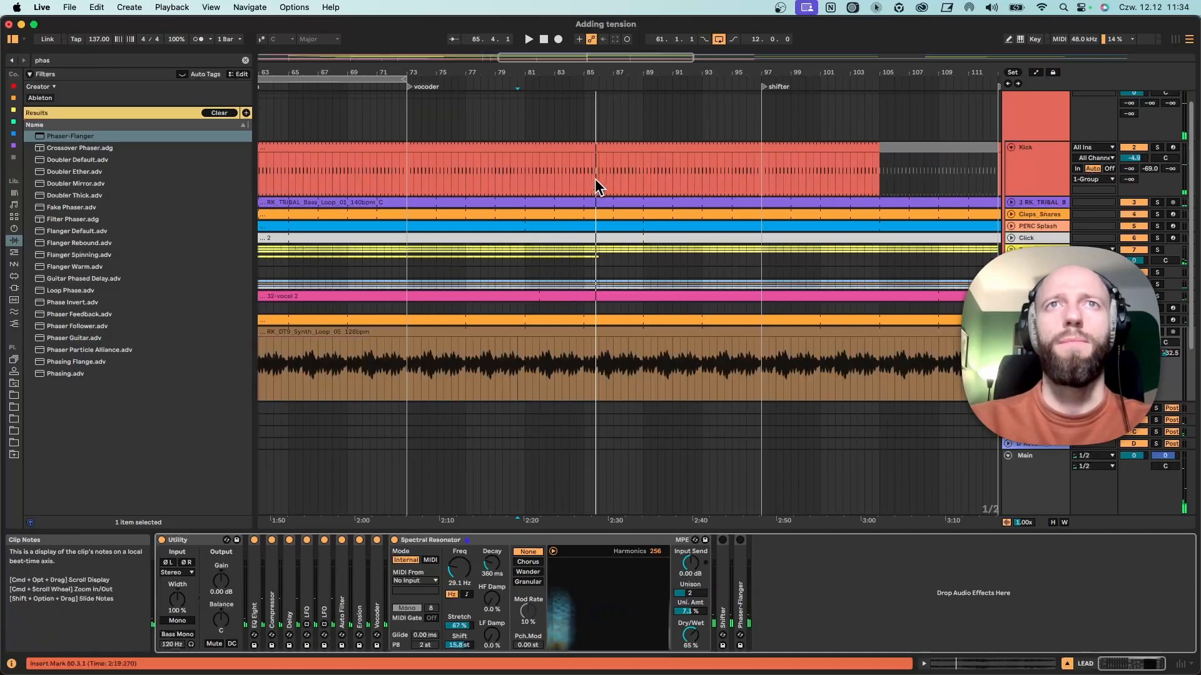
{"action": "left_click_drag", "start_coordinate": [613, 171], "coordinate": [598, 175]}
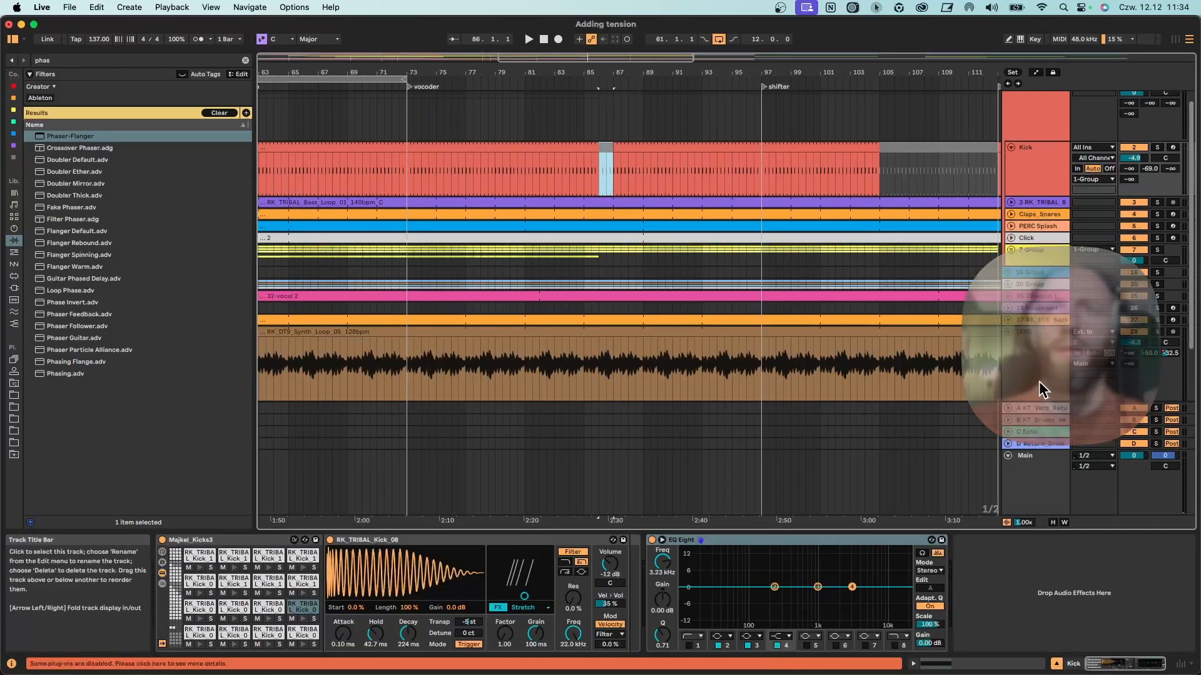
Show the LEAD track's Spectral Resonator dry/wet automation and draw it from 0% at bar 81 to about 80% at bar 87.
{"action": "left_click", "coordinate": [1038, 381]}
{"action": "right_click", "coordinate": [690, 633]}
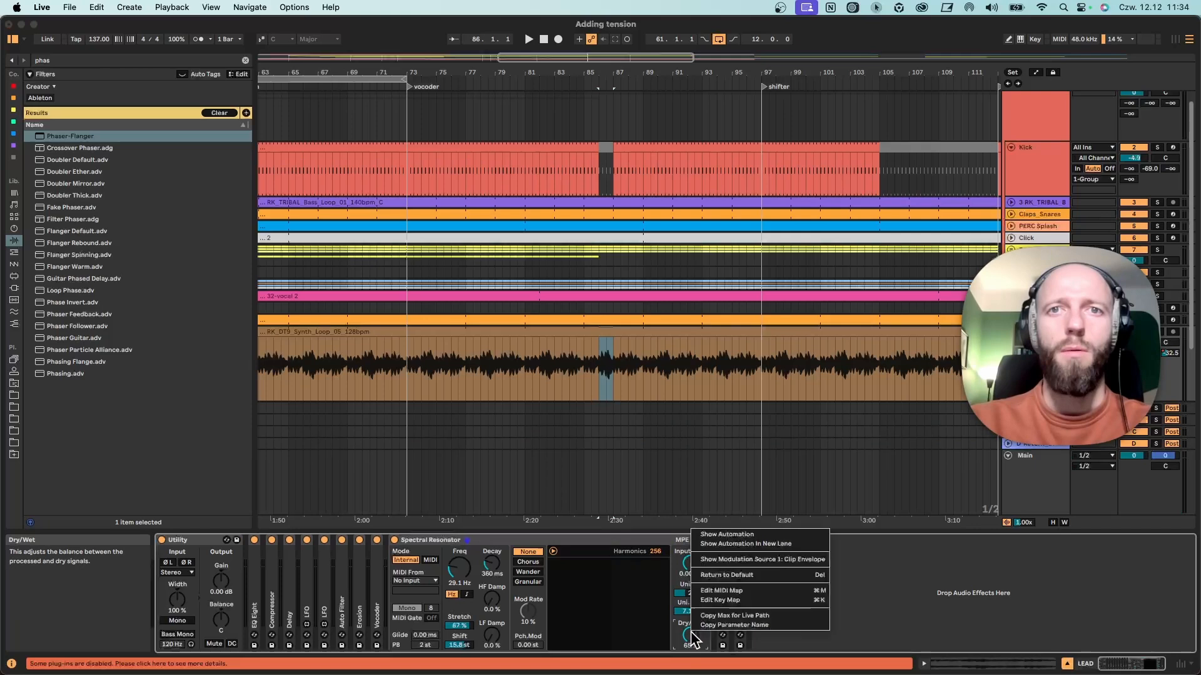
{"action": "left_click", "coordinate": [726, 535]}
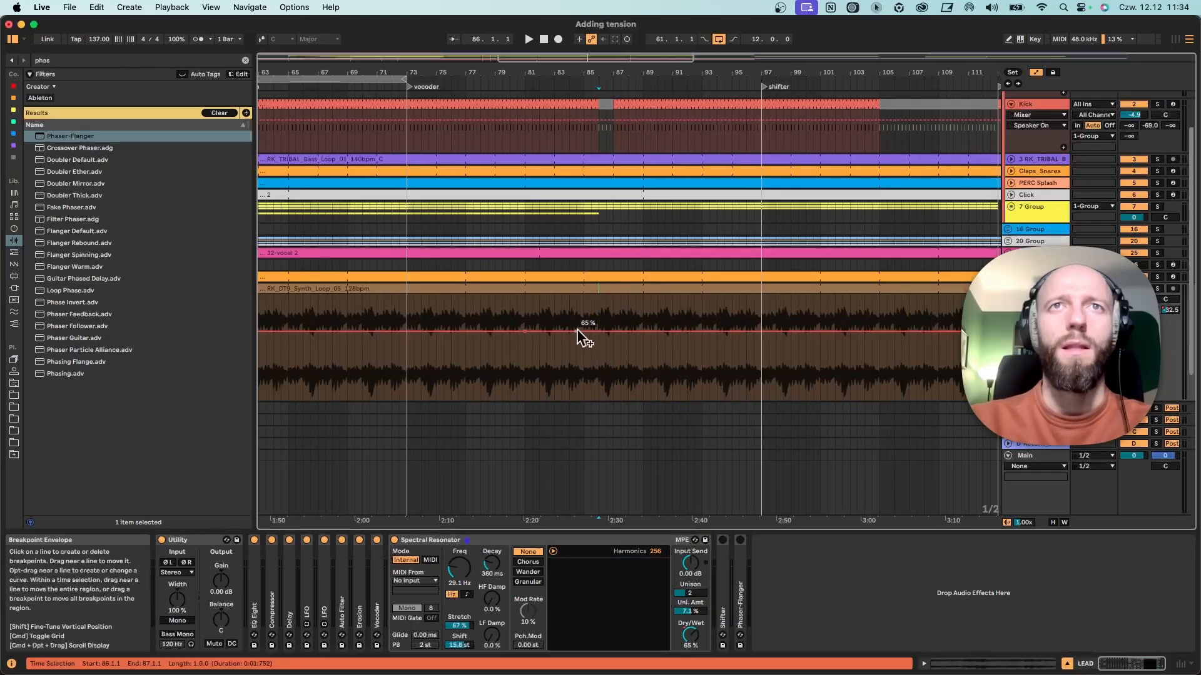
{"action": "left_click_drag", "start_coordinate": [614, 331], "coordinate": [613, 313]}
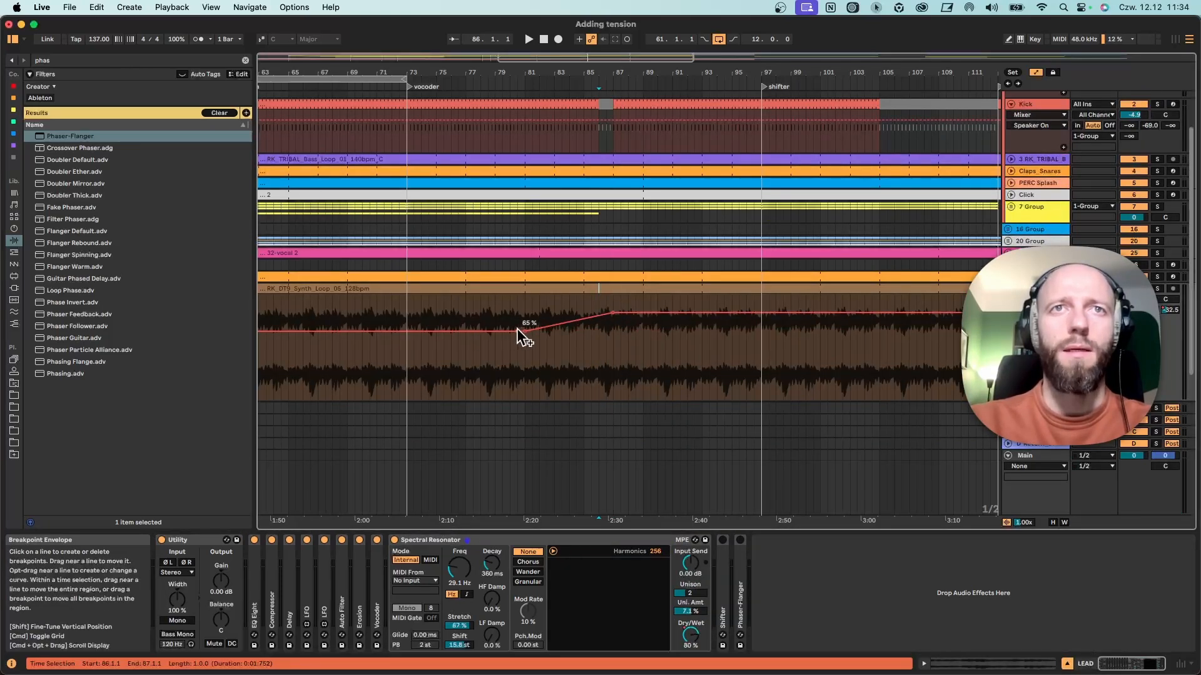
{"action": "left_click_drag", "start_coordinate": [516, 330], "coordinate": [524, 398]}
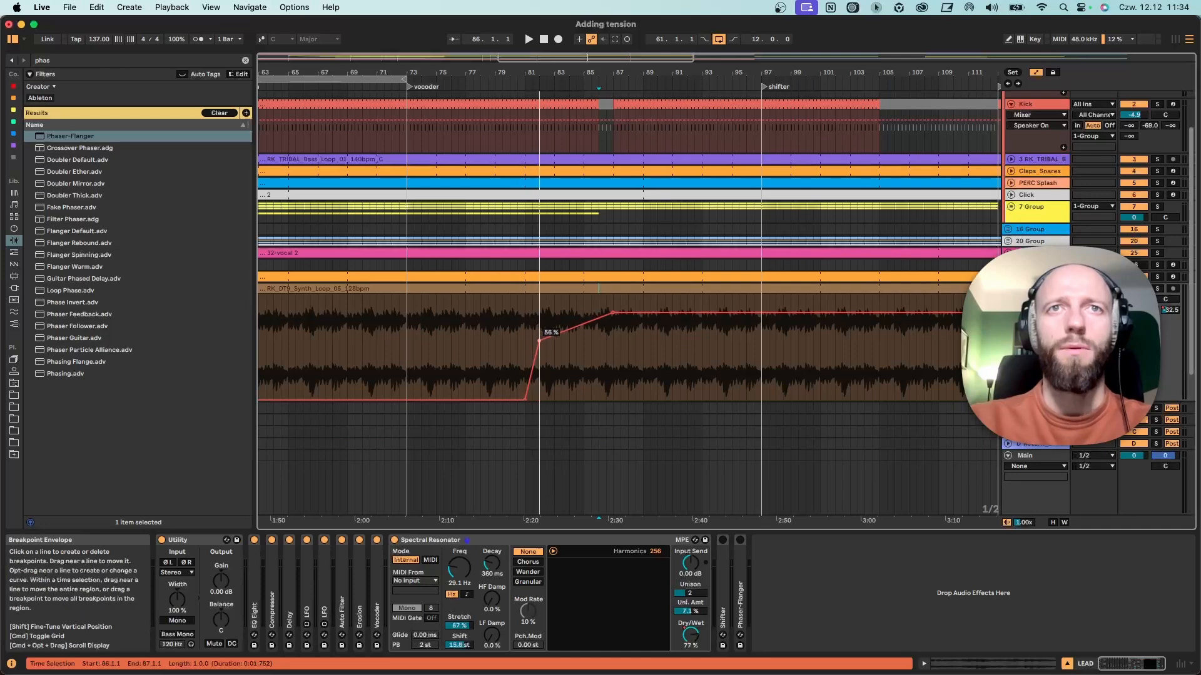
Show the Spectral Resonator's frequency automation and shape its envelope from bar 81.
{"action": "right_click", "coordinate": [462, 571]}
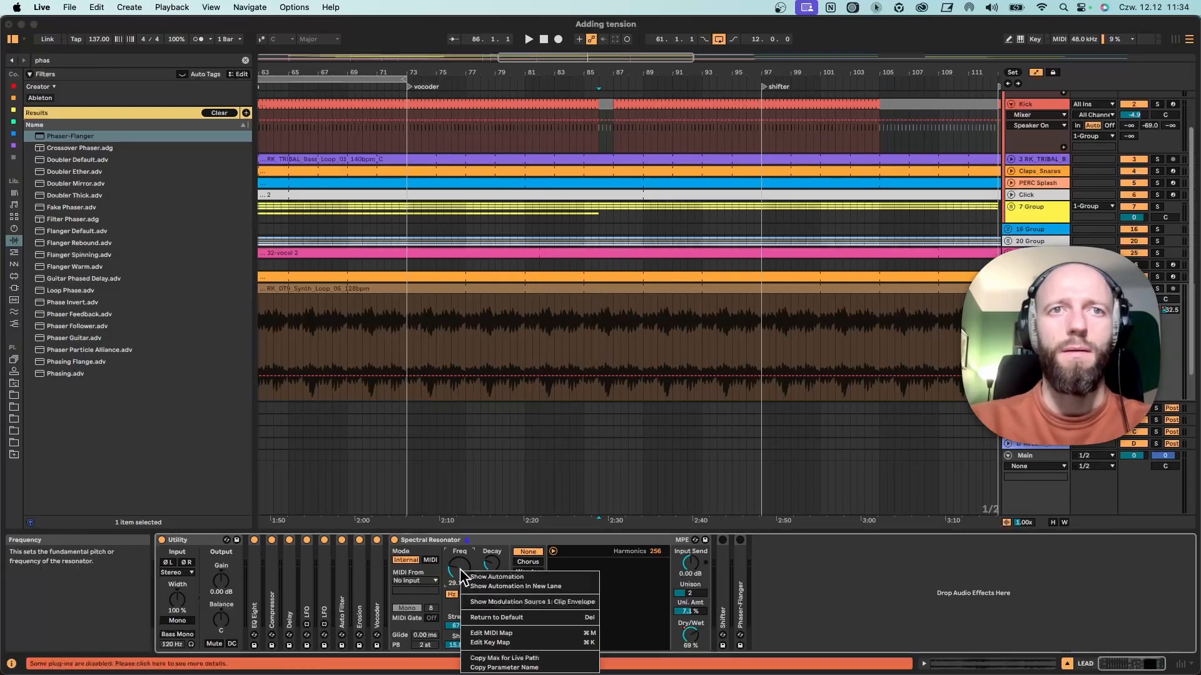
{"action": "left_click", "coordinate": [490, 576]}
{"action": "left_click_drag", "start_coordinate": [525, 382], "coordinate": [627, 331]}
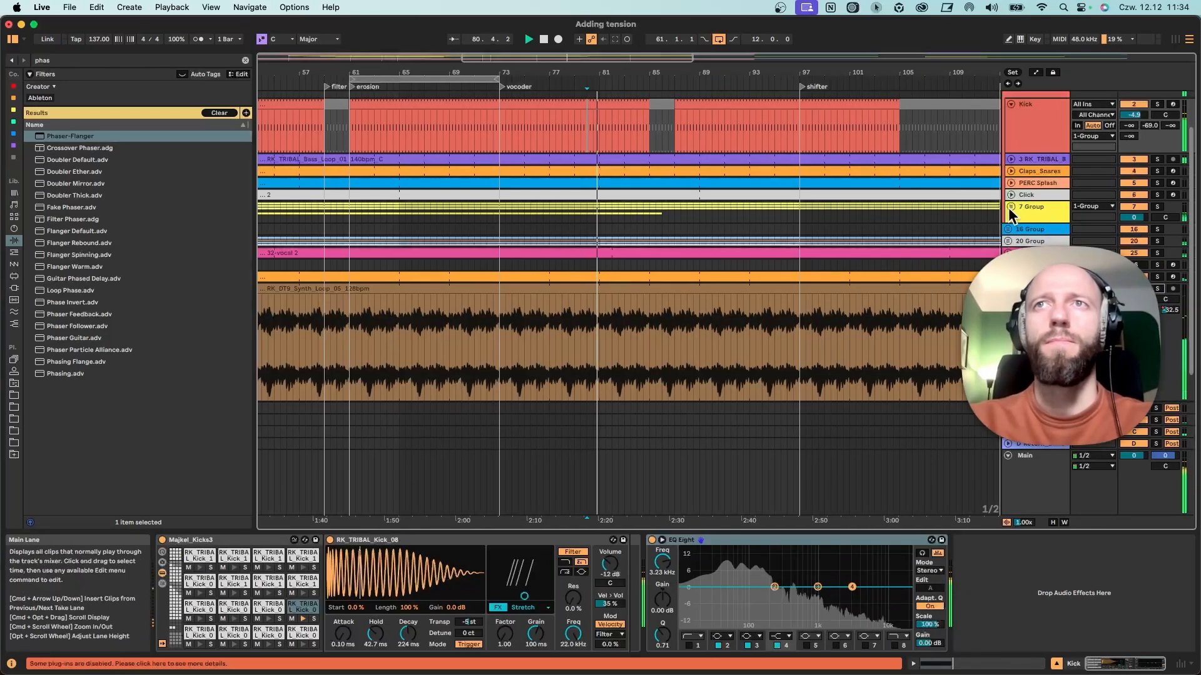
Unfold the 7 Group, place a 28-bar RIDE clip copy at bar 87 and fold that track's Ride-909 device.
{"action": "left_click", "coordinate": [1010, 206]}
{"action": "left_click_drag", "start_coordinate": [652, 72], "coordinate": [657, 53]}
{"action": "scroll", "coordinate": [692, 313], "scroll_direction": "down", "scroll_amount": 4}
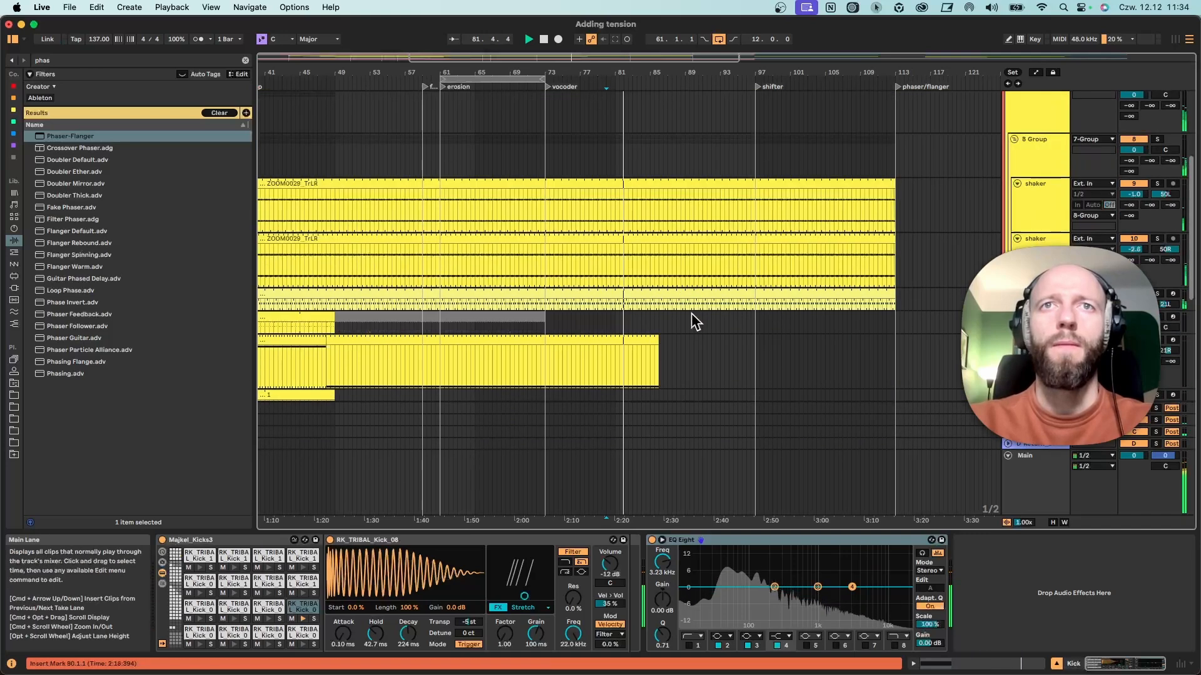
{"action": "scroll", "coordinate": [691, 314], "scroll_direction": "down", "scroll_amount": 5}
{"action": "left_click_drag", "start_coordinate": [308, 227], "coordinate": [870, 225]}
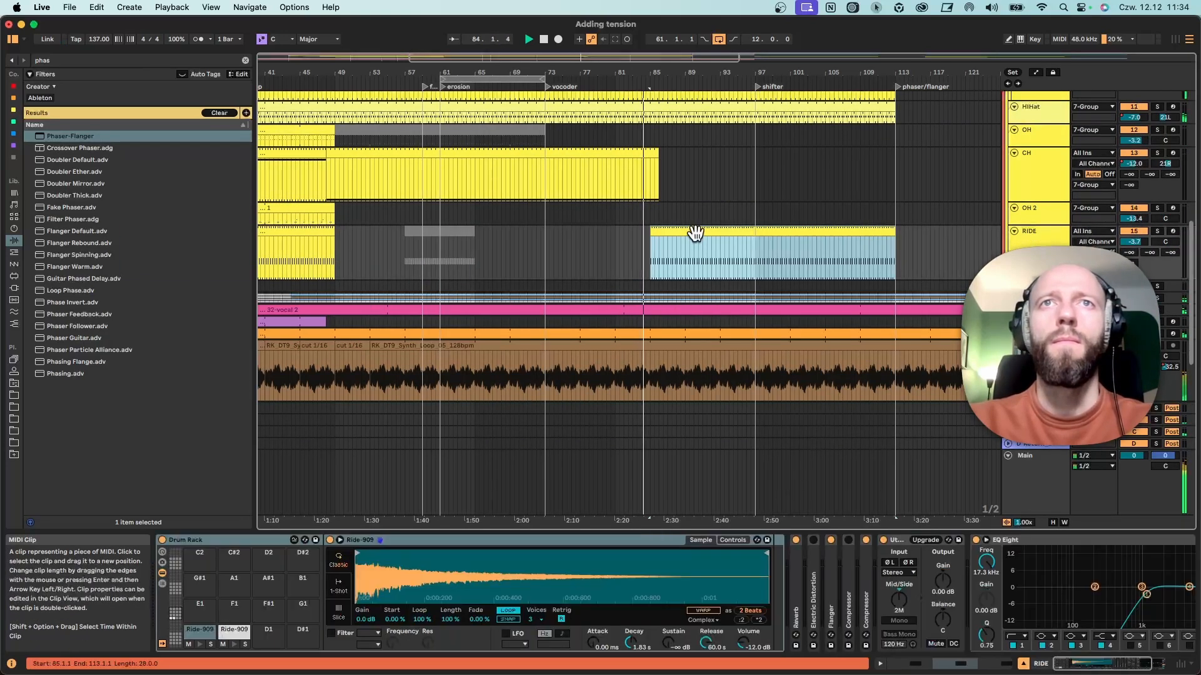
{"action": "left_click_drag", "start_coordinate": [691, 233], "coordinate": [709, 238]}
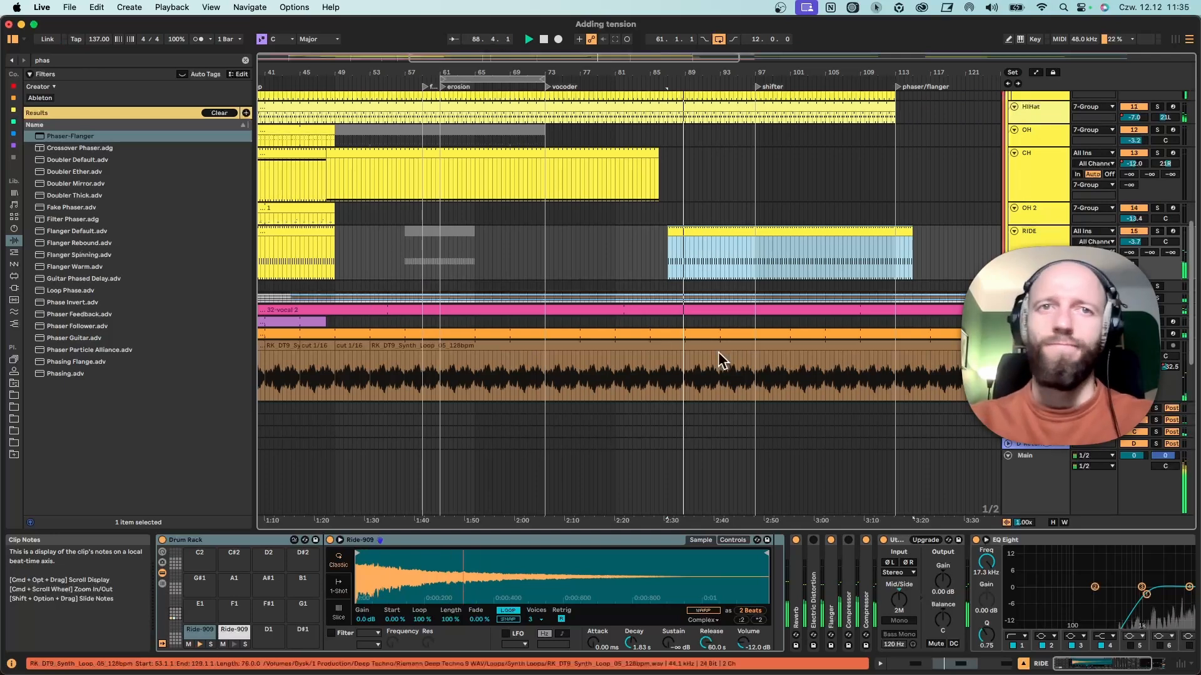
{"action": "double_click", "coordinate": [567, 542]}
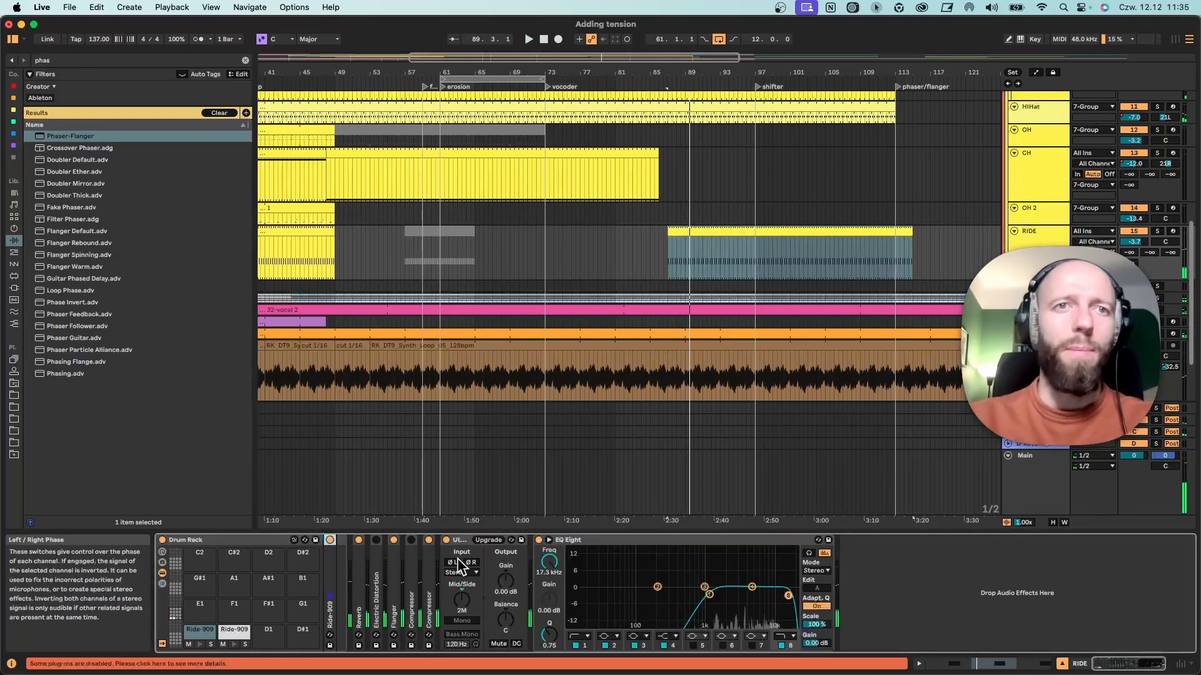
On the LEAD track, fold Spectral Resonator, turn off Erosion and Vocoder, and turn on Shifter for the section at bar 97.
{"action": "left_click", "coordinate": [1043, 349]}
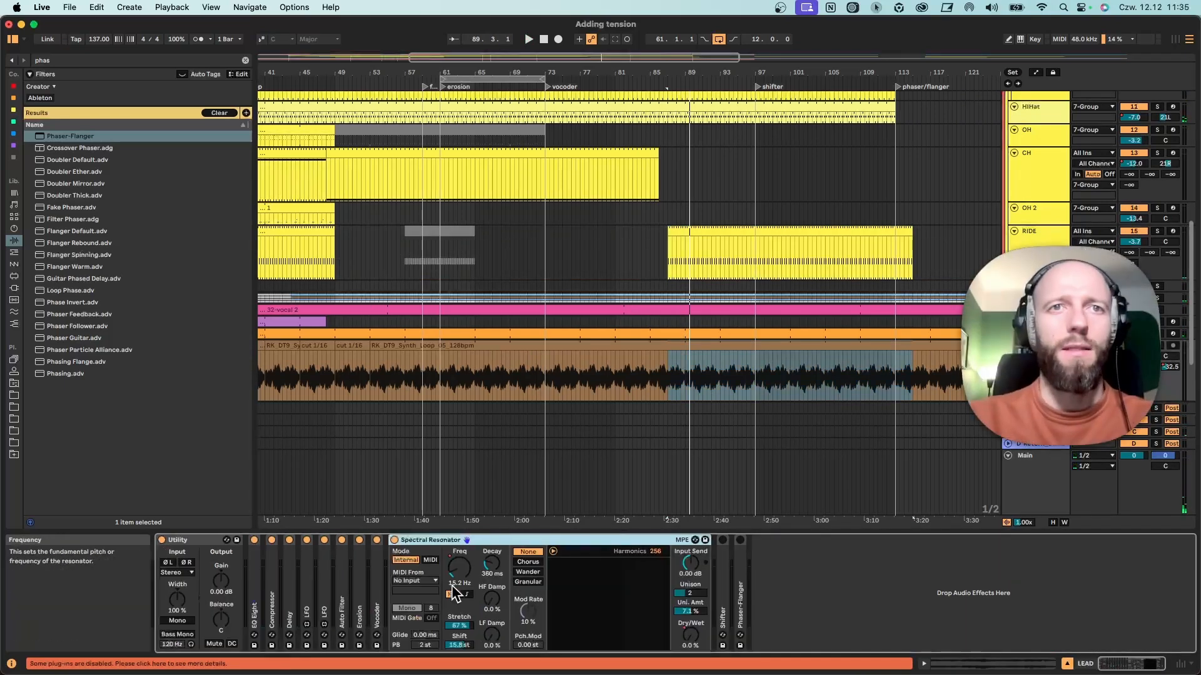
{"action": "double_click", "coordinate": [437, 540]}
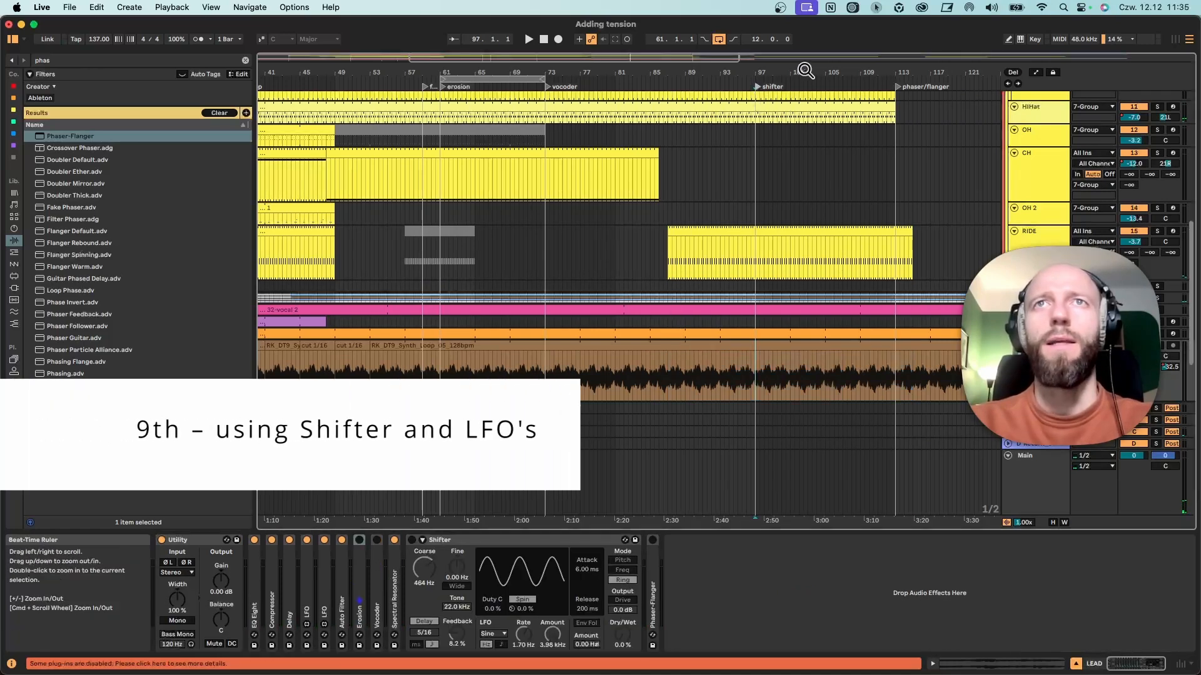
{"action": "left_click_drag", "start_coordinate": [755, 84], "coordinate": [544, 106]}
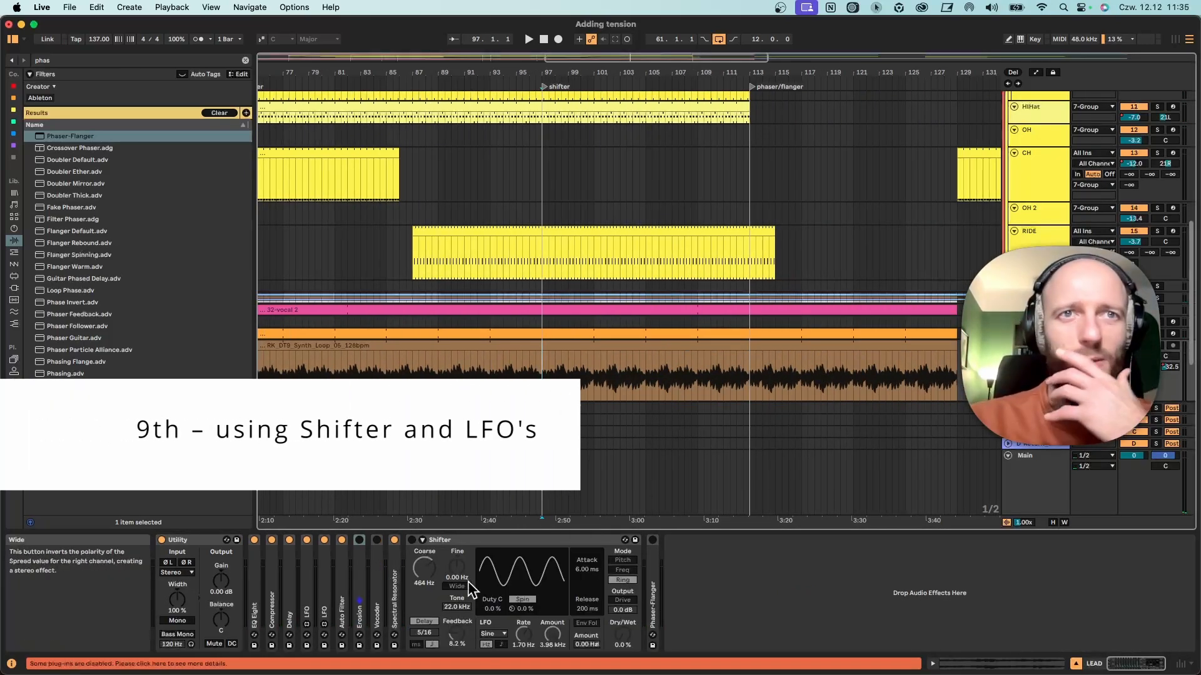
{"action": "left_click", "coordinate": [413, 539]}
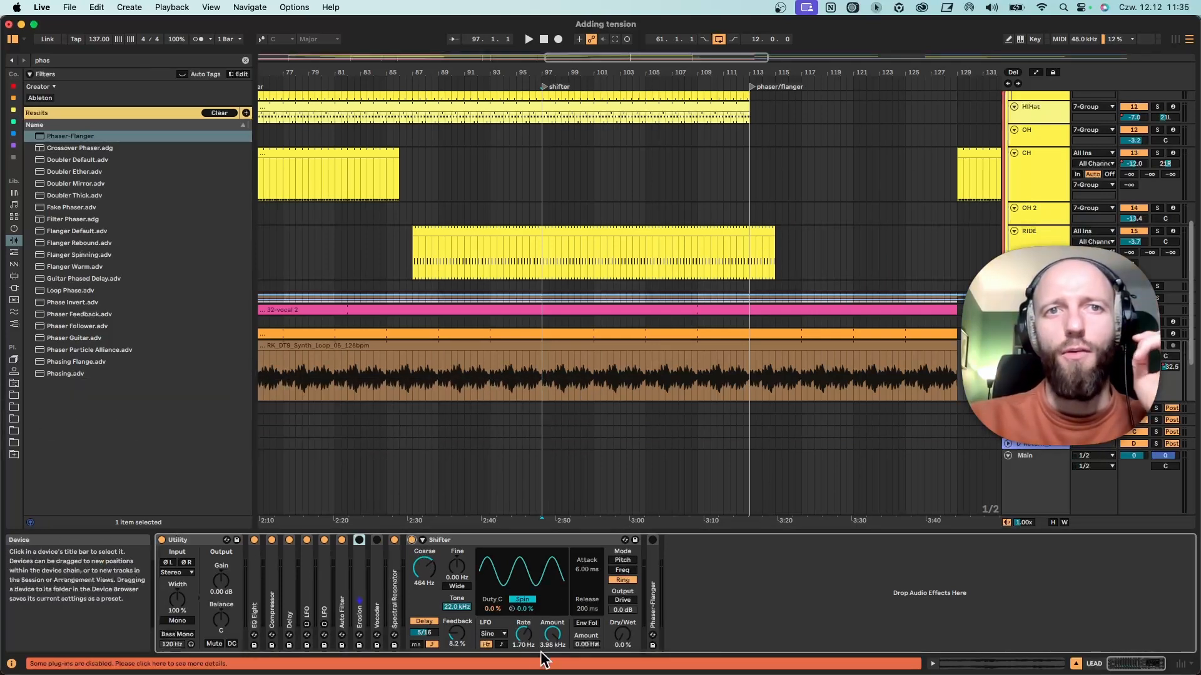
On the LEAD track's Shifter, lower the LFO rate to 0.04 Hz and amount to 209 Hz, and raise dry/wet to 53% during playback.
{"action": "left_click_drag", "start_coordinate": [541, 654], "coordinate": [542, 670]}
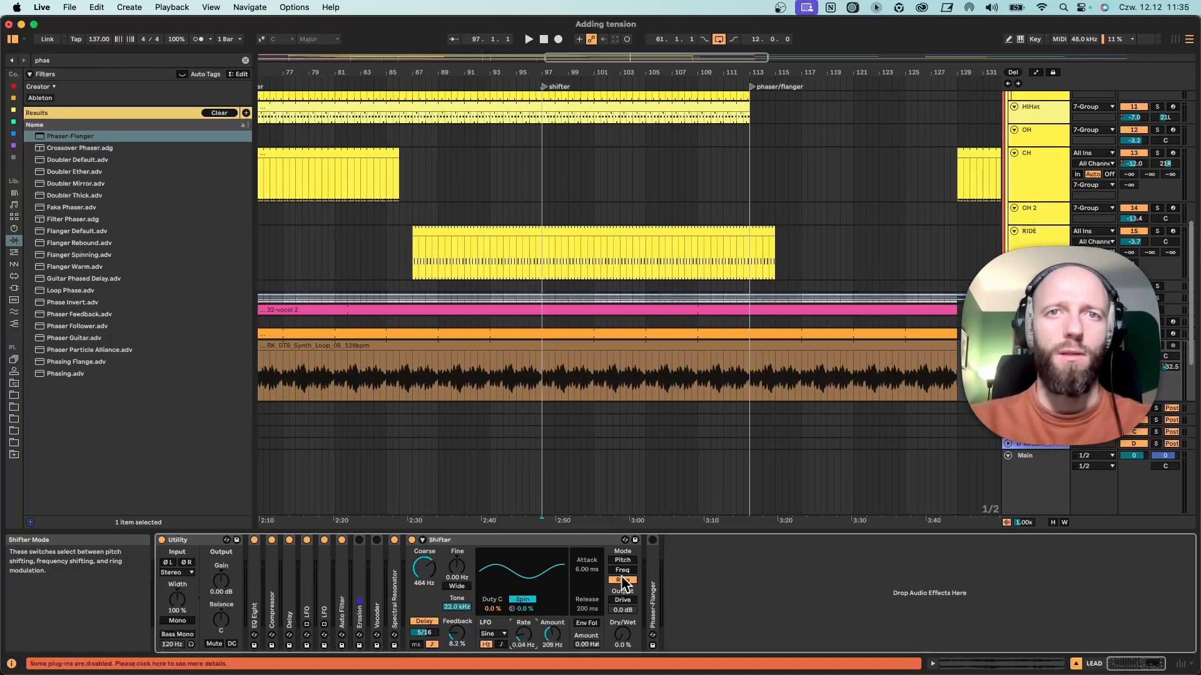
{"action": "key", "text": "space"}
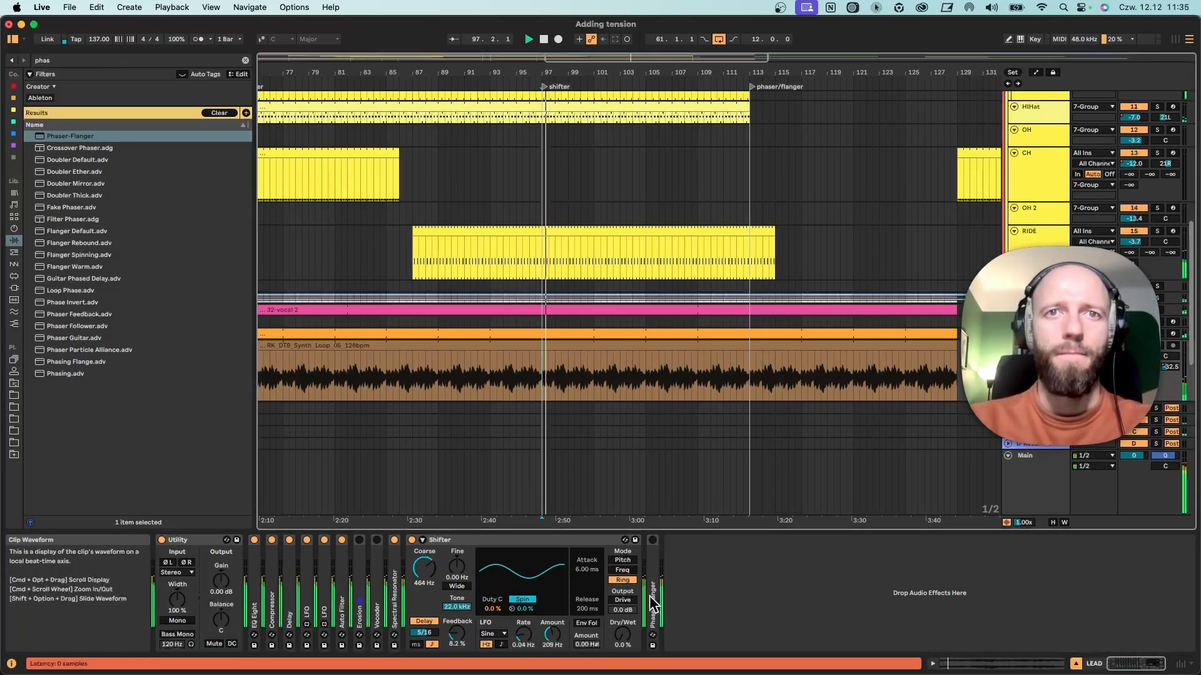
{"action": "left_click_drag", "start_coordinate": [622, 634], "coordinate": [622, 619]}
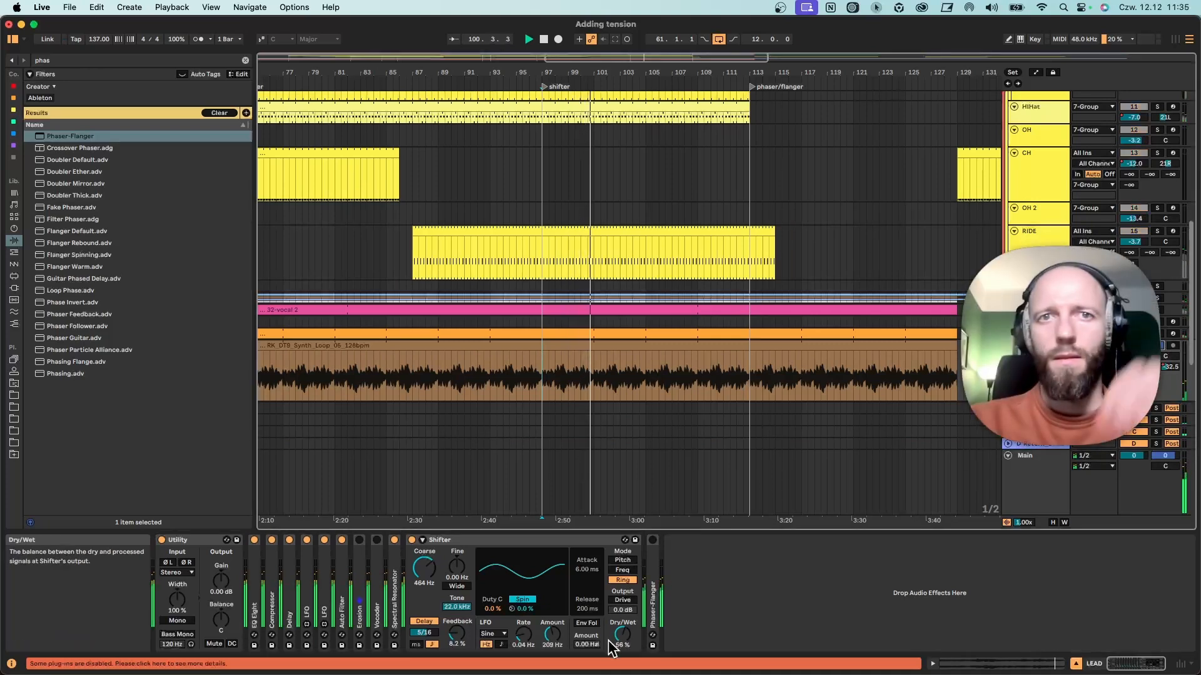
{"action": "mouse_move", "coordinate": [622, 634]}
{"action": "left_mouse_down"}
{"action": "mouse_move", "coordinate": [622, 657]}
{"action": "mouse_move", "coordinate": [622, 628]}
{"action": "left_mouse_up"}
Turn off the Shifter's delay and audition the section from bar 97 while raising dry/wet to 61%.
{"action": "left_click", "coordinate": [429, 619]}
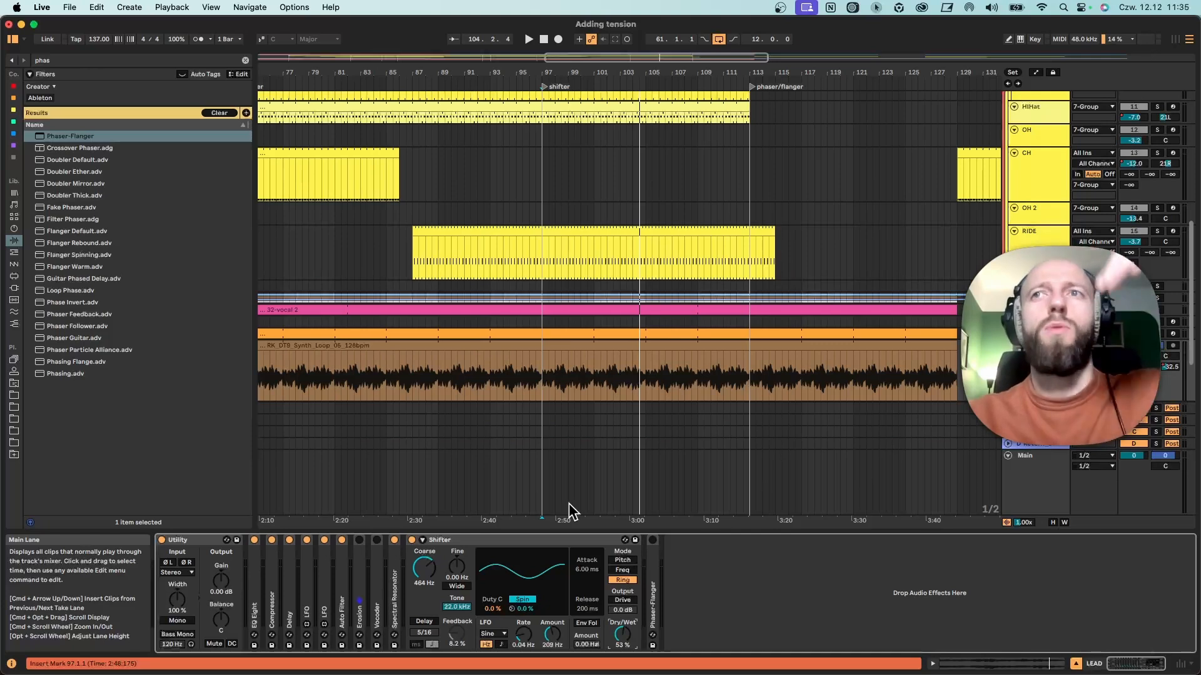
{"action": "key", "text": "space"}
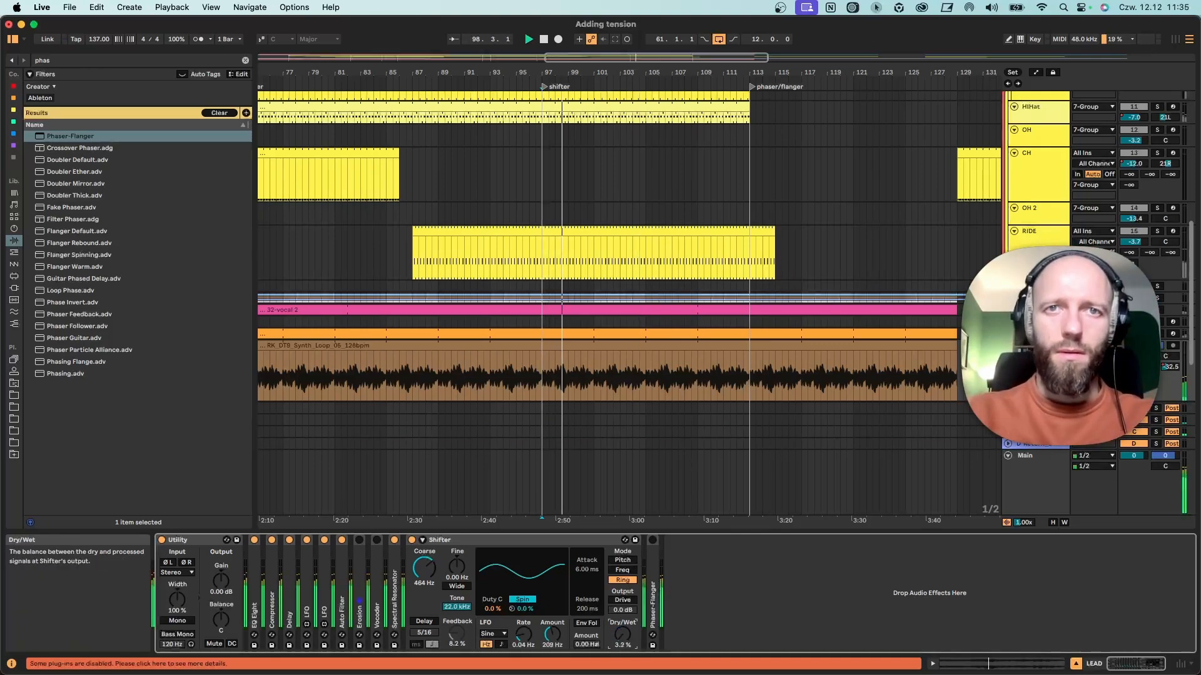
{"action": "key", "text": "space"}
{"action": "left_click_drag", "start_coordinate": [622, 635], "coordinate": [624, 636]}
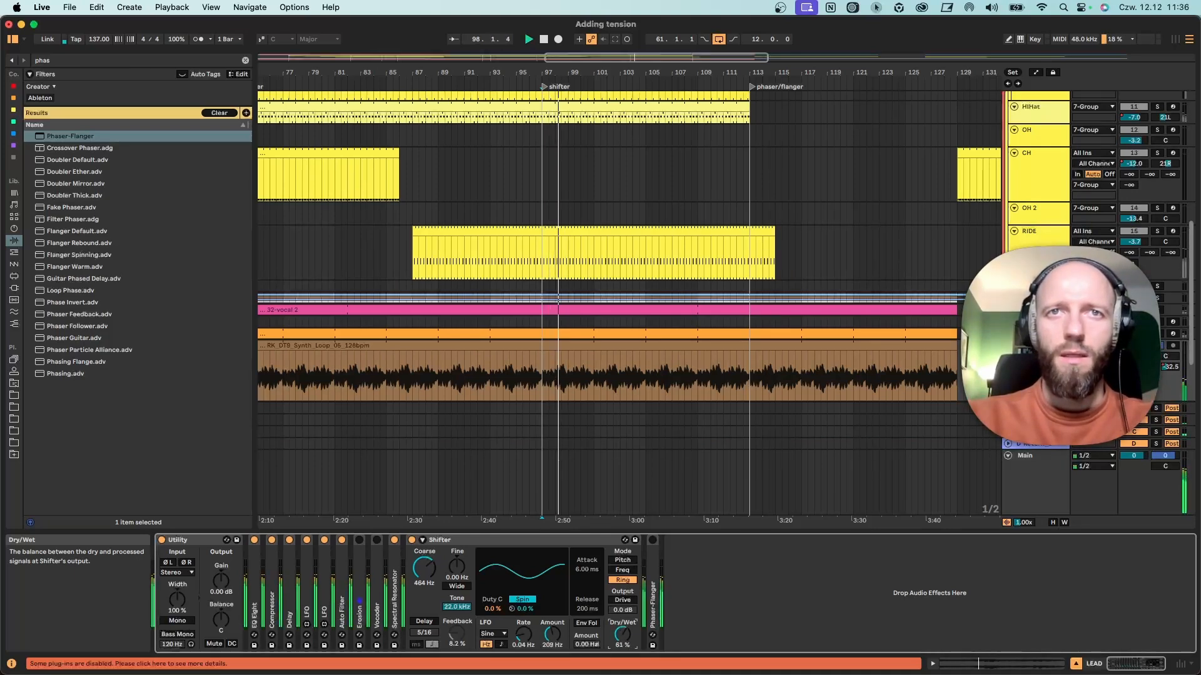
{"action": "key", "text": "space"}
{"action": "left_click", "coordinate": [1158, 346]}
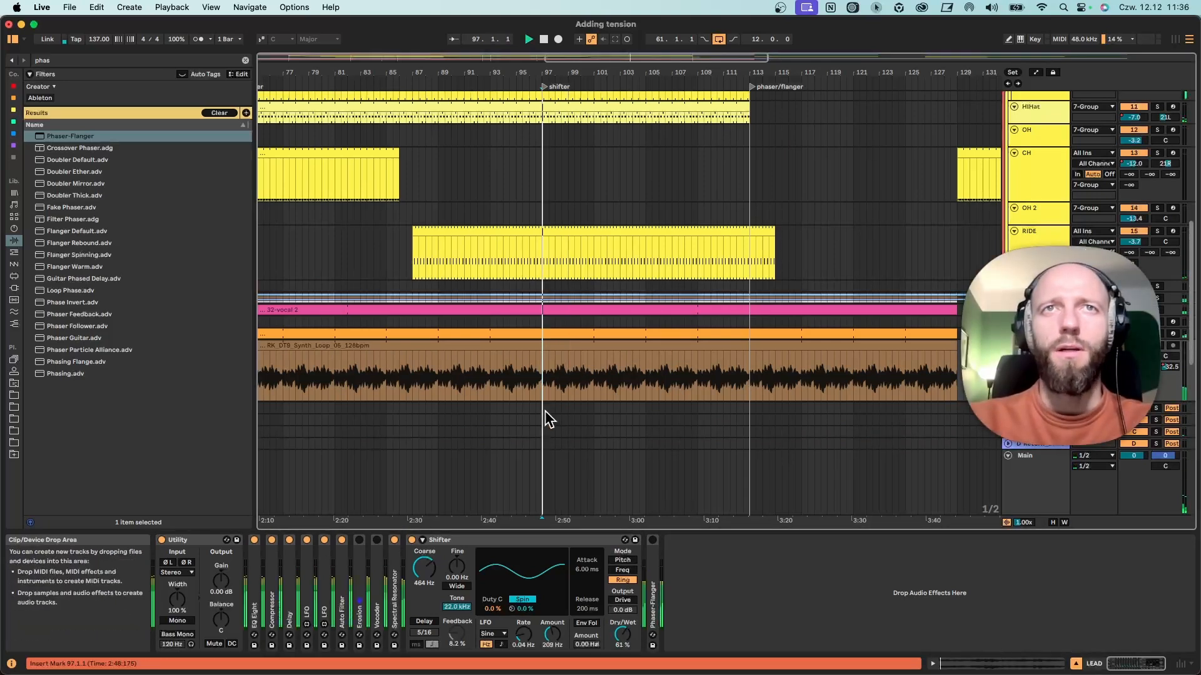
Vary the Shifter's LFO during playback, settling on 0.17 Hz rate and 2.32 kHz amount, and return dry/wet to 0%.
{"action": "scroll", "coordinate": [554, 395], "scroll_direction": "up", "scroll_amount": 10}
{"action": "left_click_drag", "start_coordinate": [621, 635], "coordinate": [621, 640]}
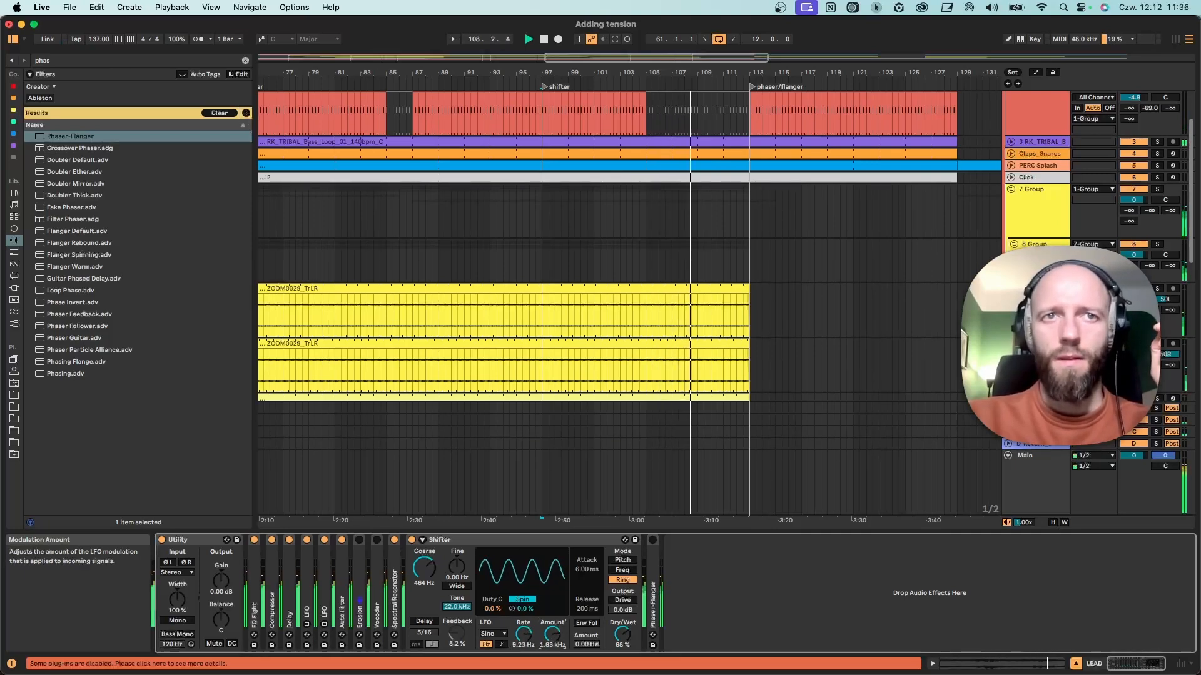
{"action": "left_click_drag", "start_coordinate": [622, 635], "coordinate": [622, 628]}
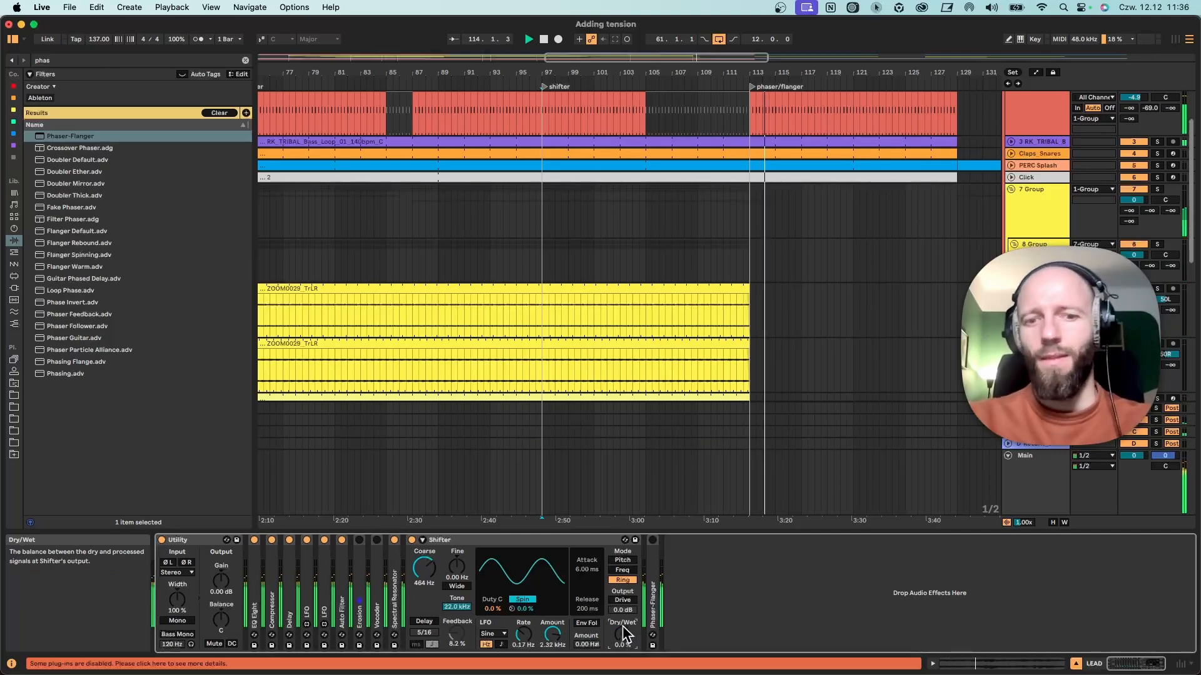
Fold and turn off Shifter, and unfold and turn on Phaser-Flanger on the LEAD track.
{"action": "left_click", "coordinate": [422, 540]}
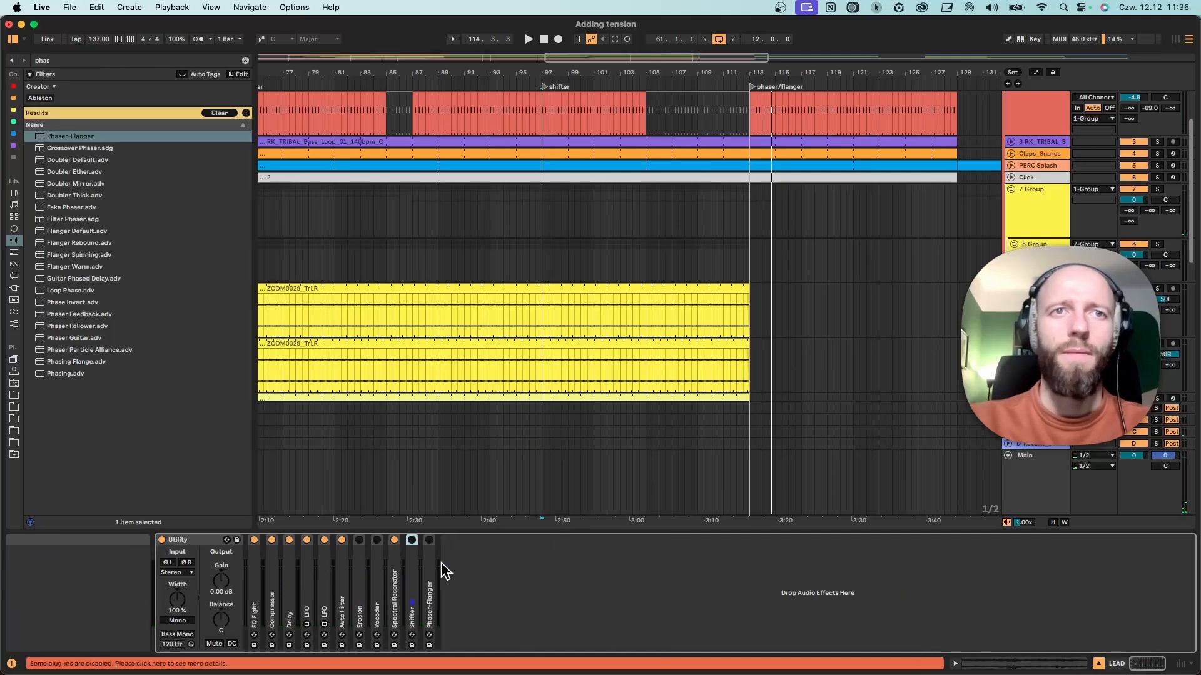
{"action": "double_click", "coordinate": [428, 566]}
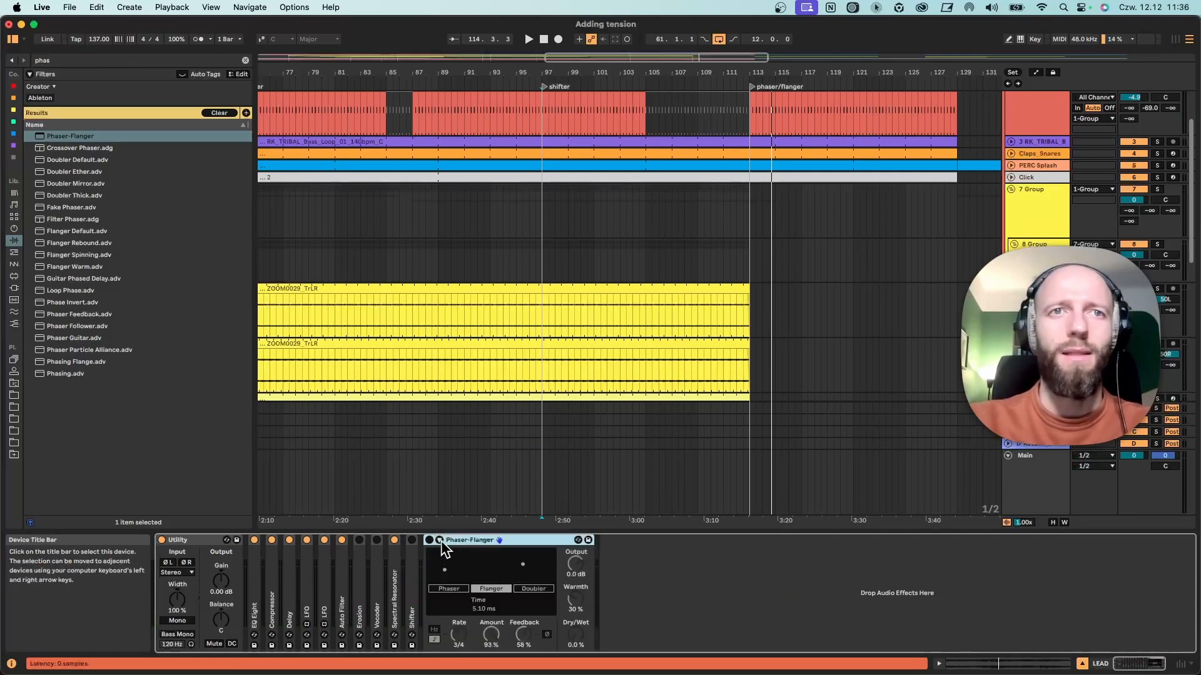
{"action": "left_click", "coordinate": [429, 539]}
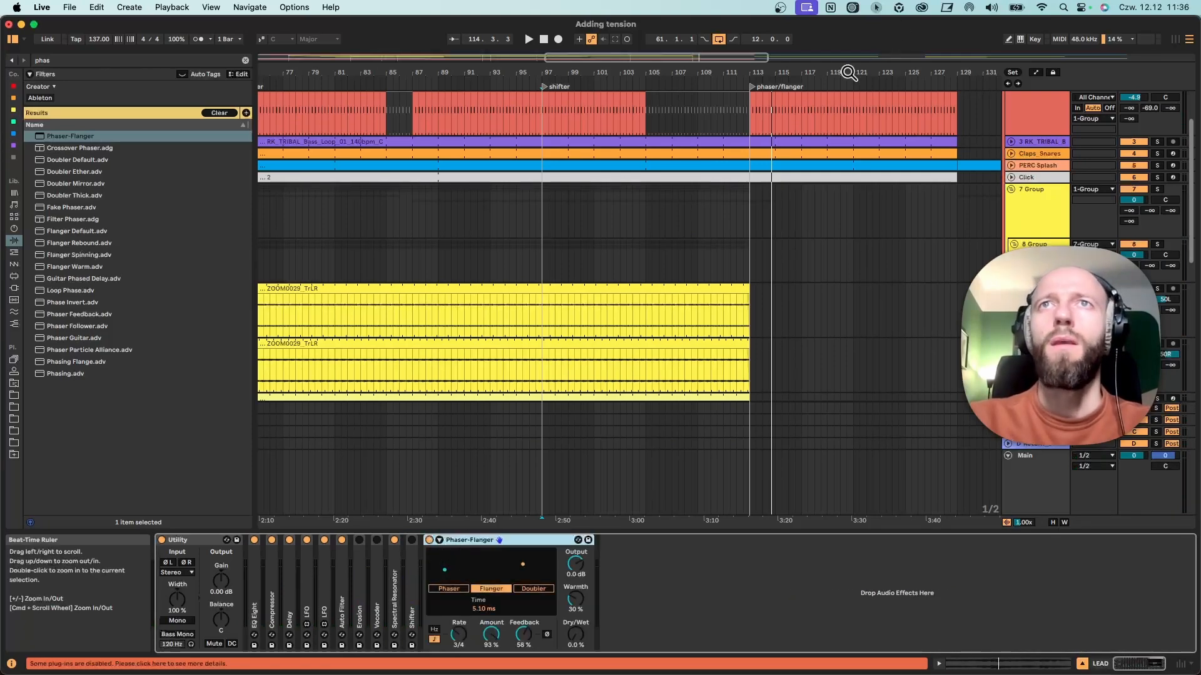
Trim the end of the RIDE clip back to the phaser/flanger locator at bar 113.
{"action": "left_click_drag", "start_coordinate": [849, 73], "coordinate": [570, 71]}
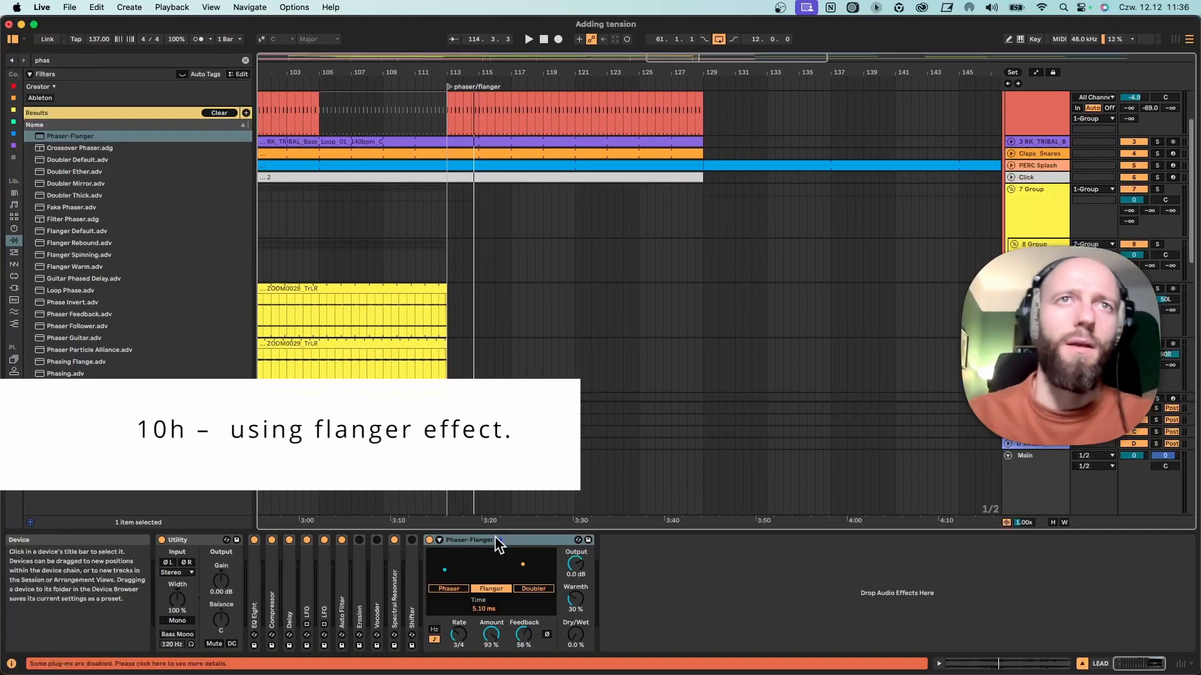
{"action": "scroll", "coordinate": [444, 338], "scroll_direction": "down", "scroll_amount": 3}
{"action": "scroll", "coordinate": [444, 346], "scroll_direction": "down", "scroll_amount": 5}
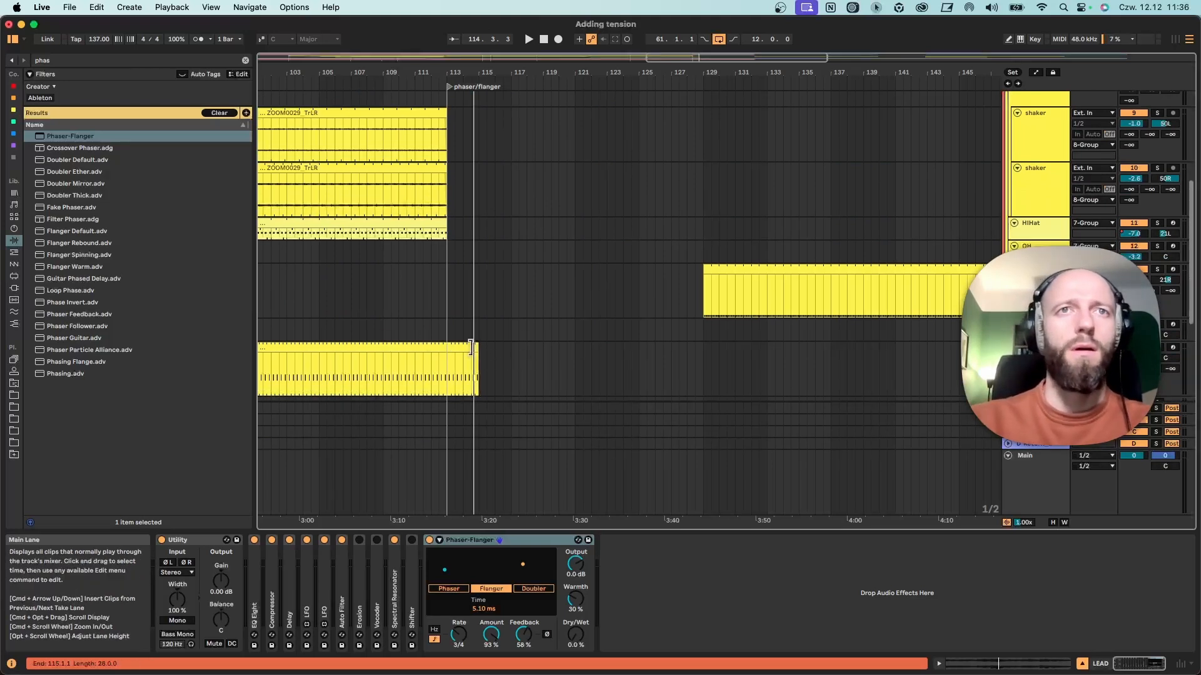
{"action": "left_click_drag", "start_coordinate": [477, 366], "coordinate": [446, 366]}
{"action": "left_click", "coordinate": [448, 366]}
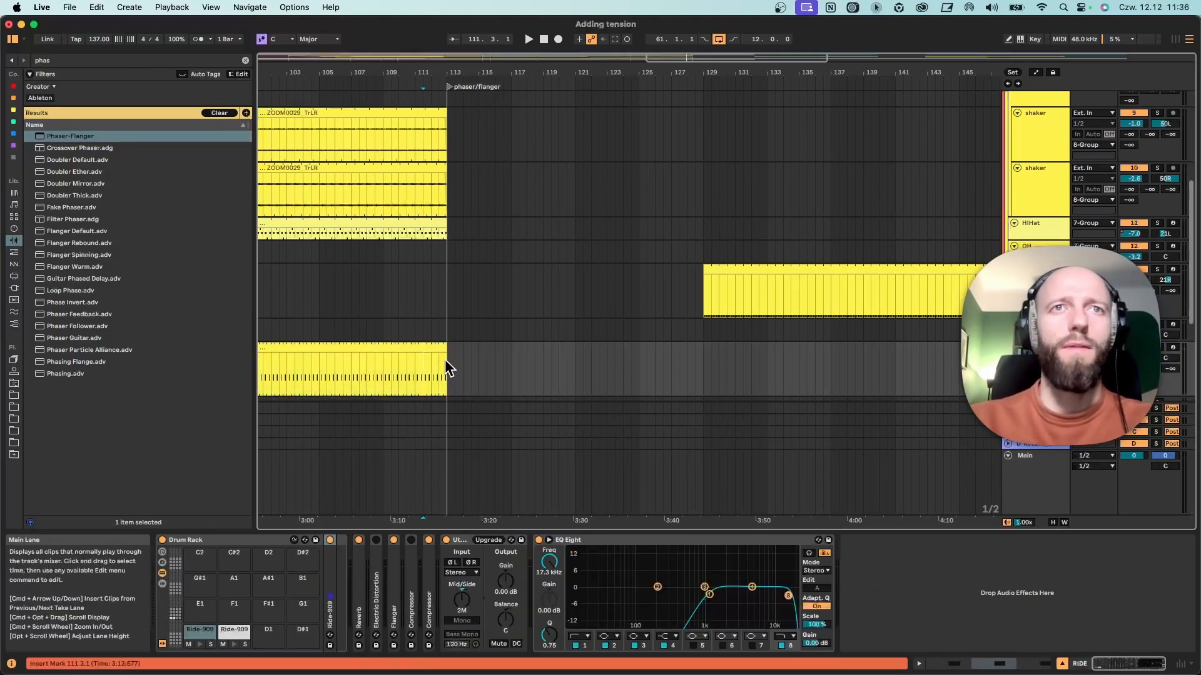
Play from bar 113 and, on the LEAD track's Phaser-Flanger, raise dry/wet to 50% and shorten the synced rate to 3/16.
{"action": "key", "text": "space"}
{"action": "left_click", "coordinate": [1066, 497]}
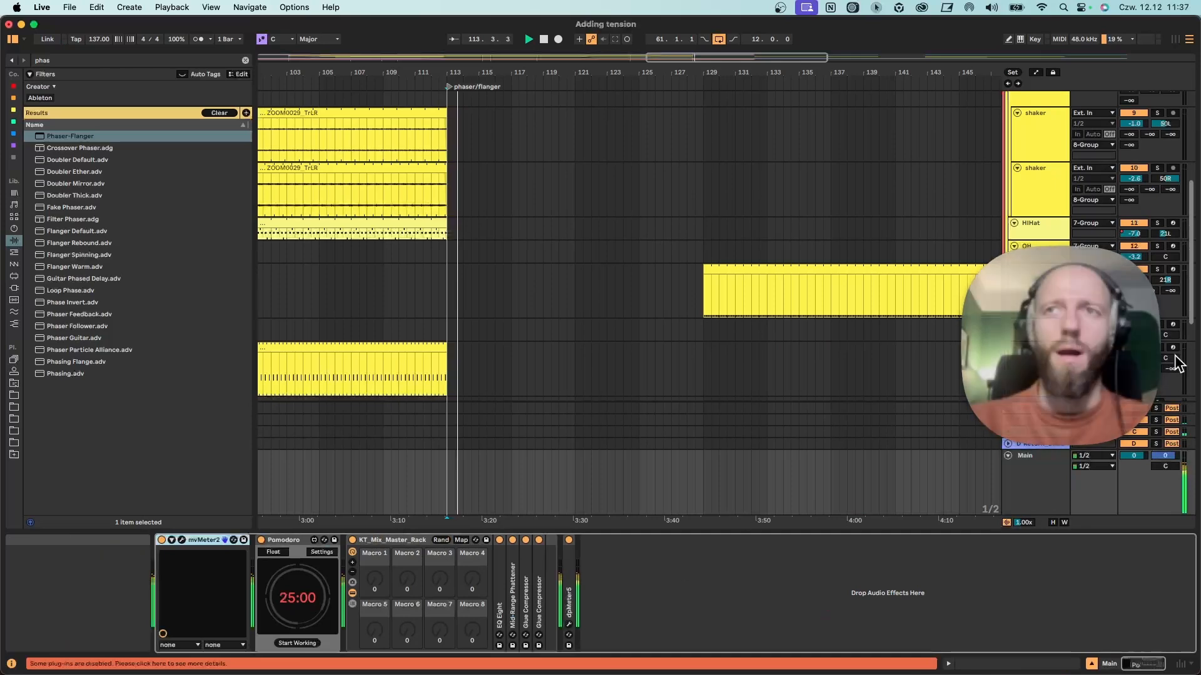
{"action": "scroll", "coordinate": [1033, 372], "scroll_direction": "down", "scroll_amount": 1}
{"action": "scroll", "coordinate": [1033, 372], "scroll_direction": "down", "scroll_amount": 5}
{"action": "left_click", "coordinate": [1033, 314]}
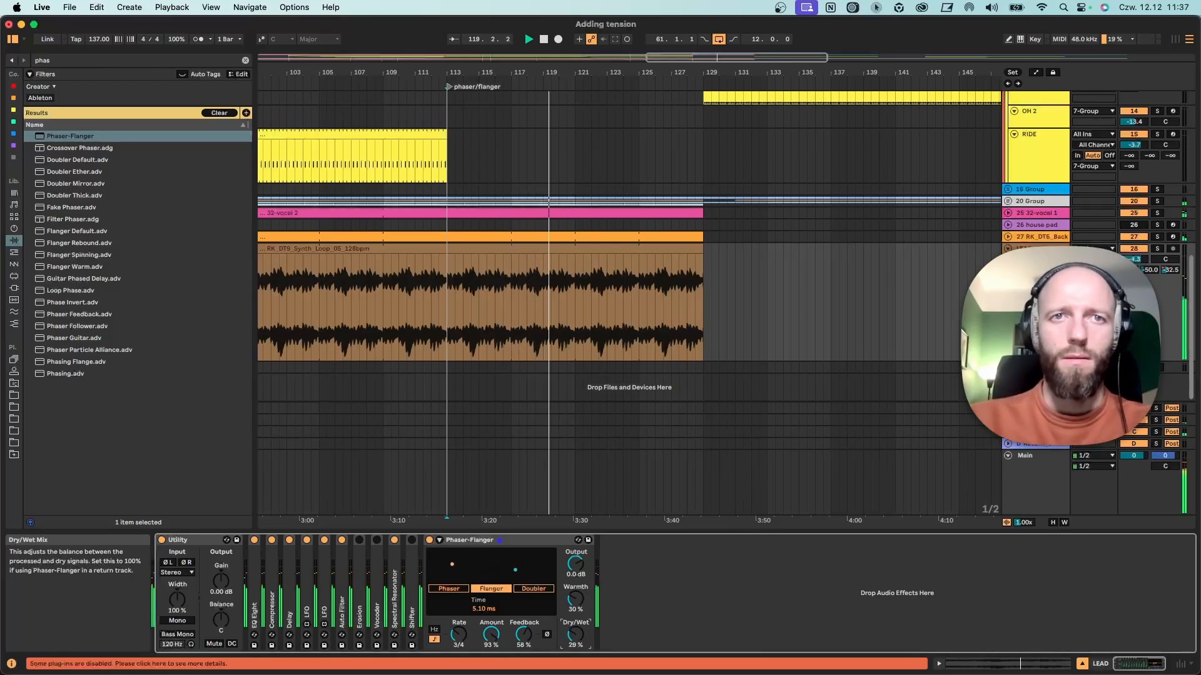
{"action": "left_click_drag", "start_coordinate": [459, 634], "coordinate": [458, 648]}
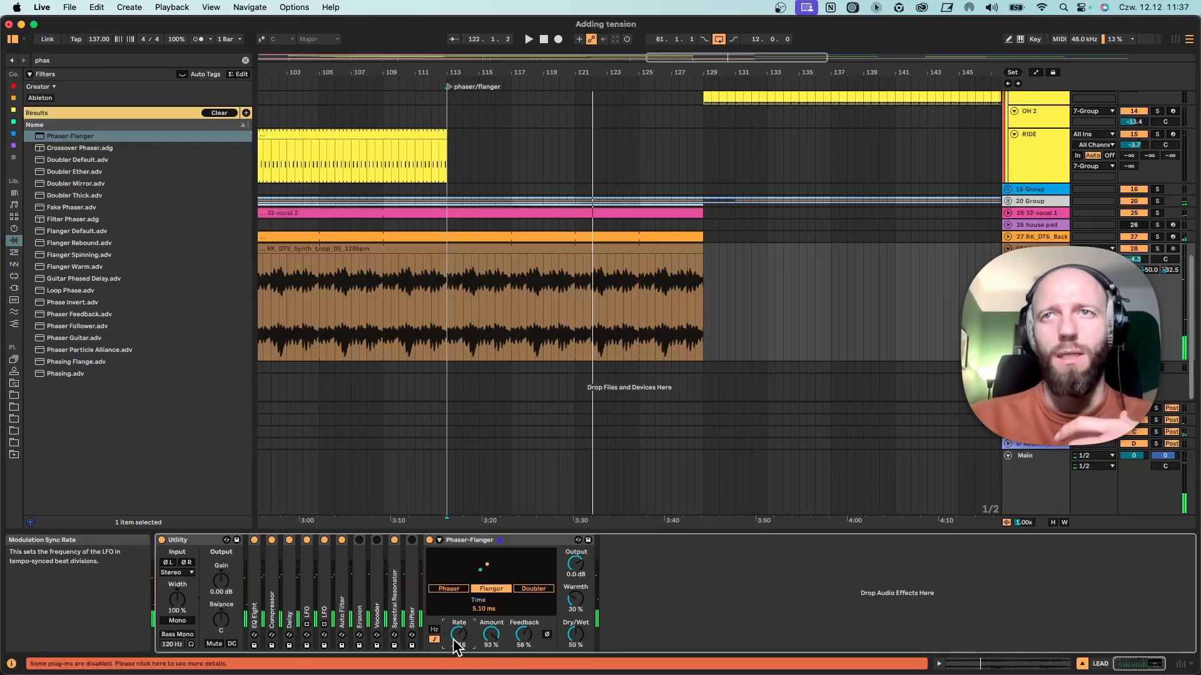
Audition Phaser-Flanger with feedback at 83% while sweeping dry/wet, return dry/wet to 0% and fold the device.
{"action": "key", "text": "space"}
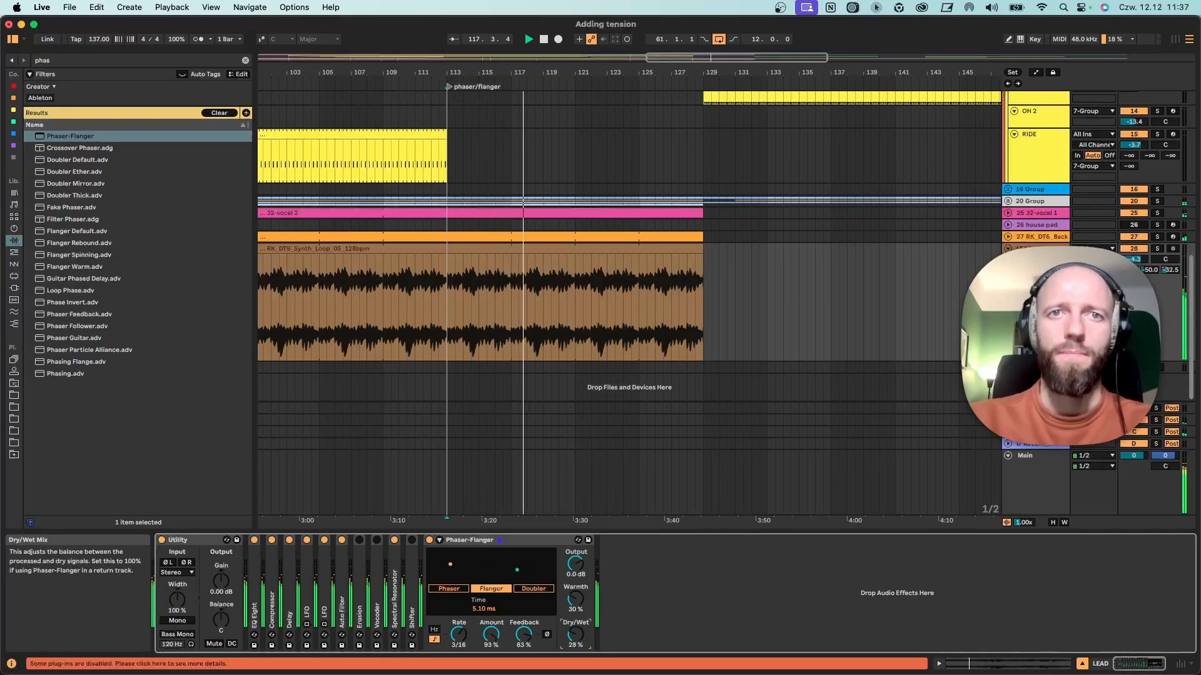
{"action": "left_click_drag", "start_coordinate": [576, 635], "coordinate": [575, 631]}
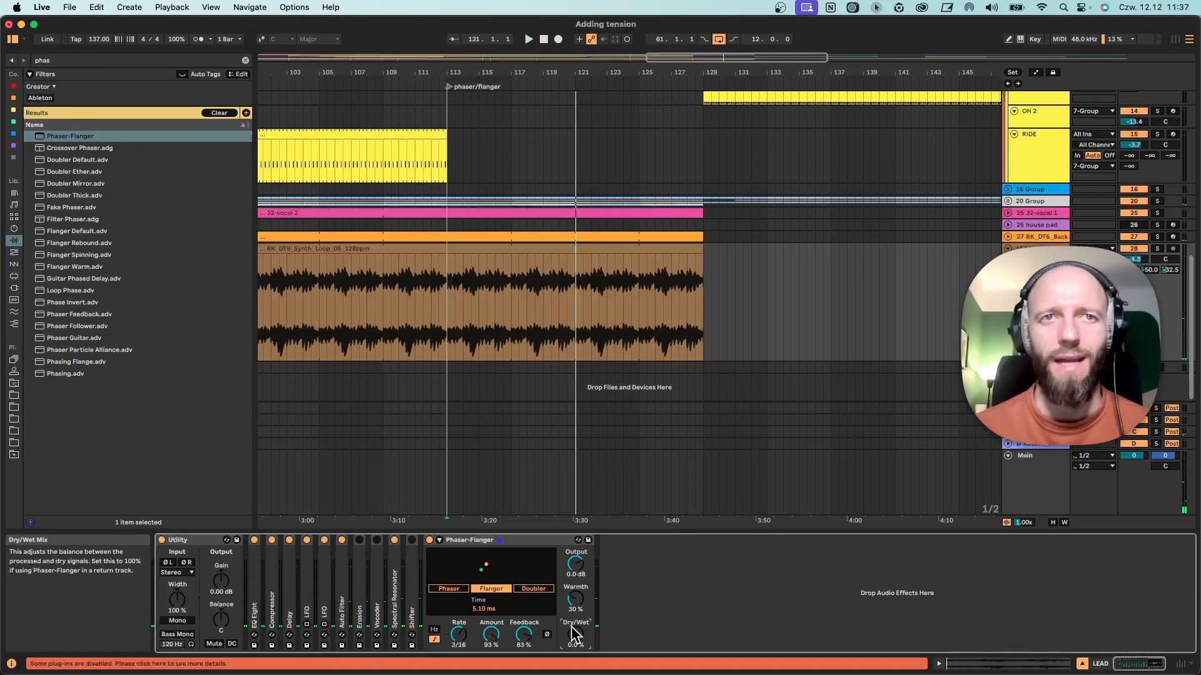
{"action": "double_click", "coordinate": [469, 541]}
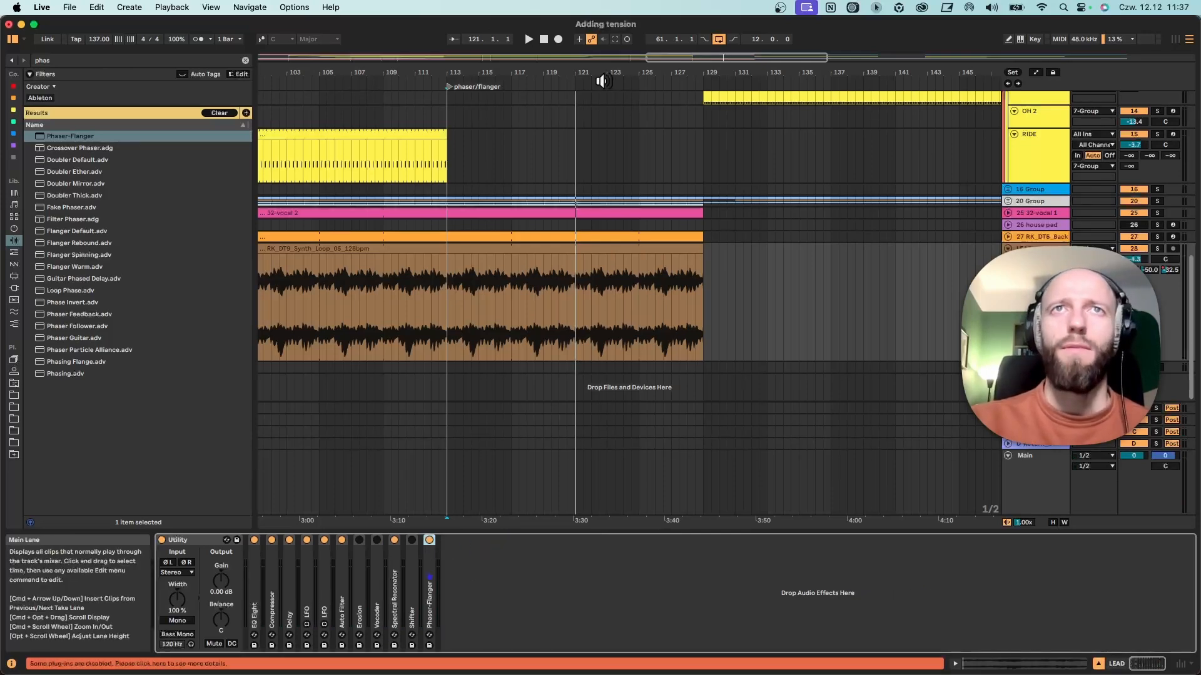
Fold the LEAD track and review the whole arrangement with all its section locators, from pitch to phaser/flanger.
{"action": "left_click_drag", "start_coordinate": [601, 73], "coordinate": [601, 25]}
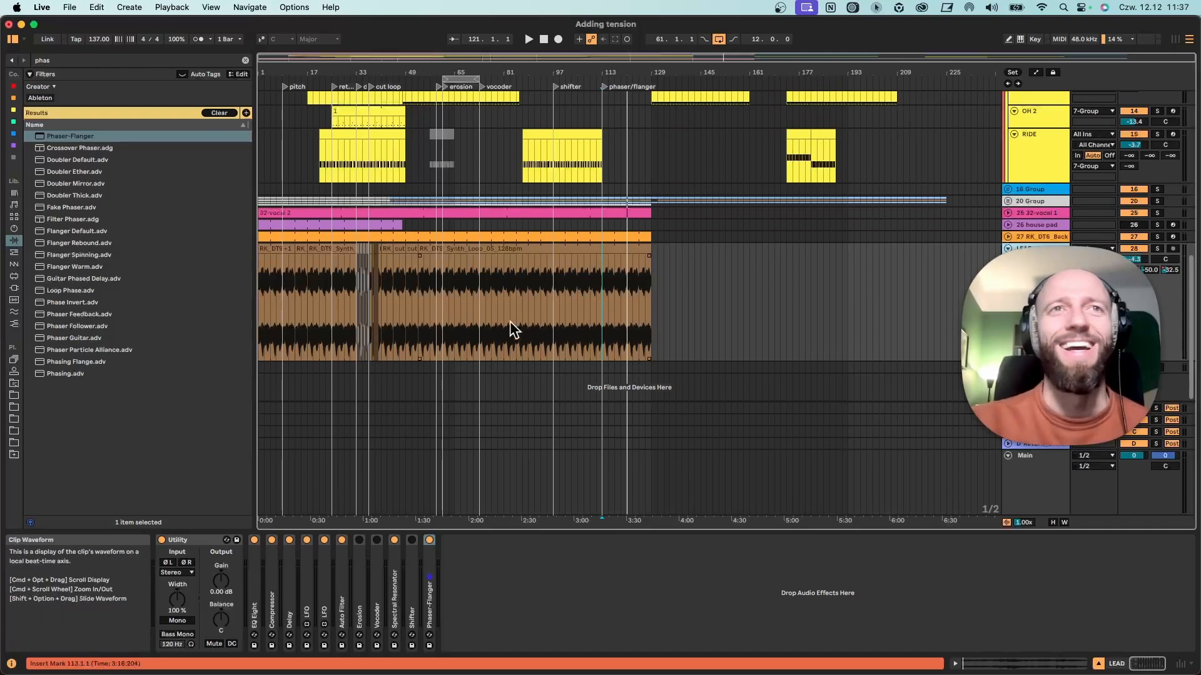
{"action": "left_click_drag", "start_coordinate": [432, 75], "coordinate": [437, 91]}
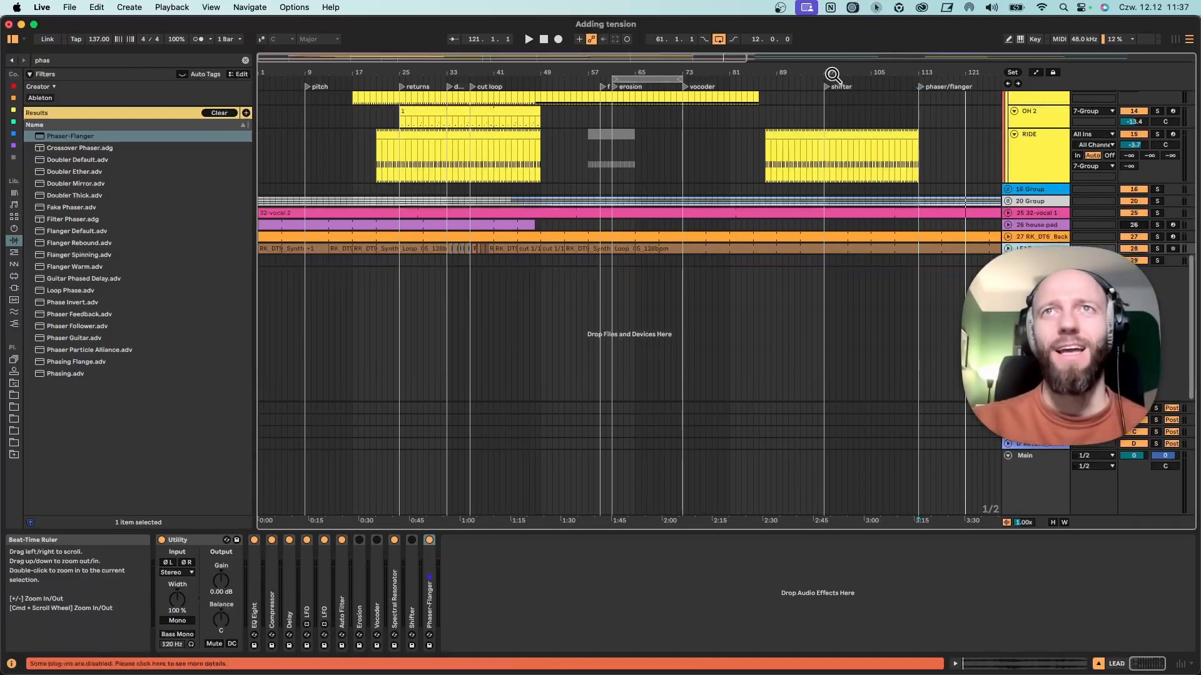
{"action": "left_click_drag", "start_coordinate": [833, 74], "coordinate": [833, 41]}
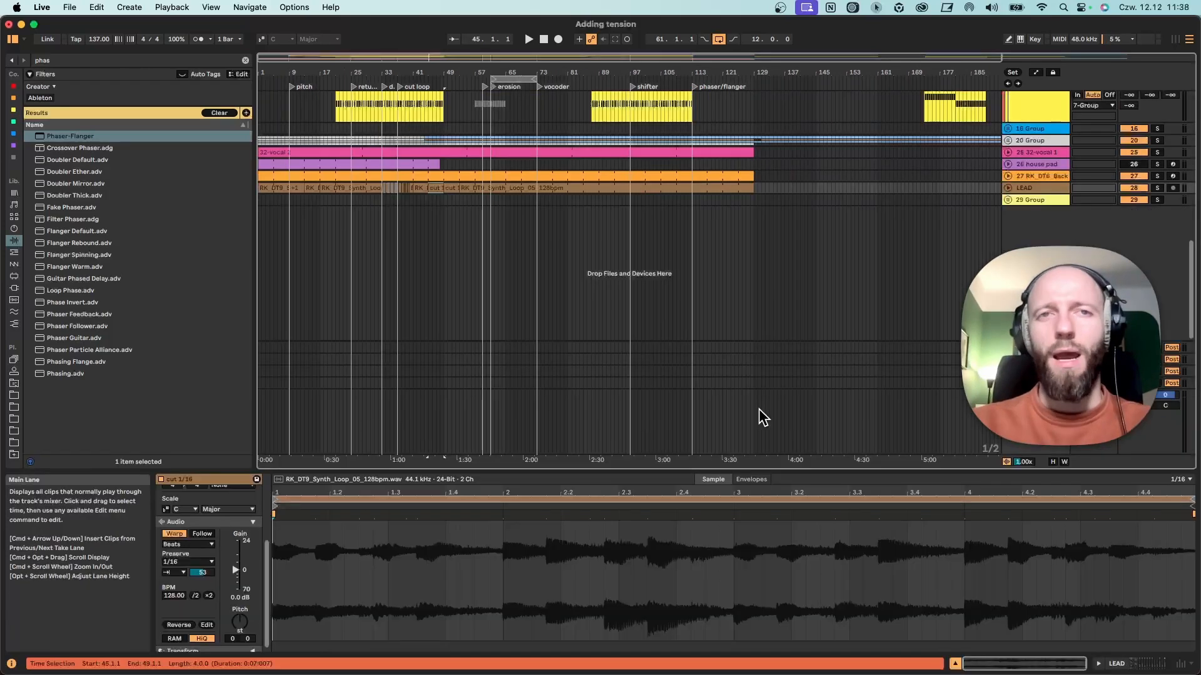